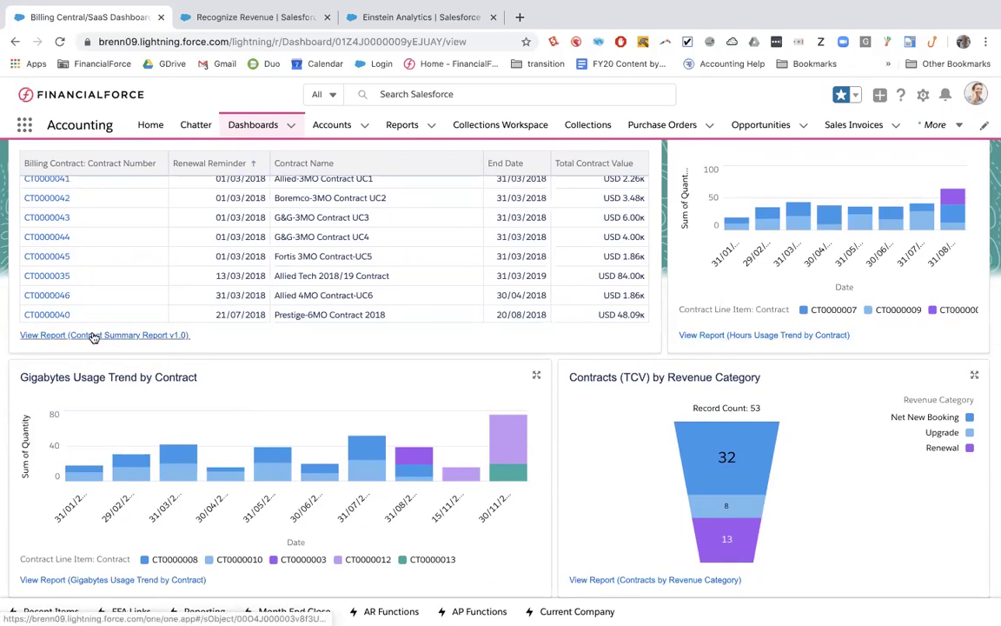
Review the Billing Central/SaaS Dashboard from the usage trends back up to the contract value by customer.
{"action": "scroll", "coordinate": [241, 336], "scroll_direction": "up", "scroll_amount": 3}
{"action": "scroll", "coordinate": [242, 335], "scroll_direction": "up", "scroll_amount": 3}
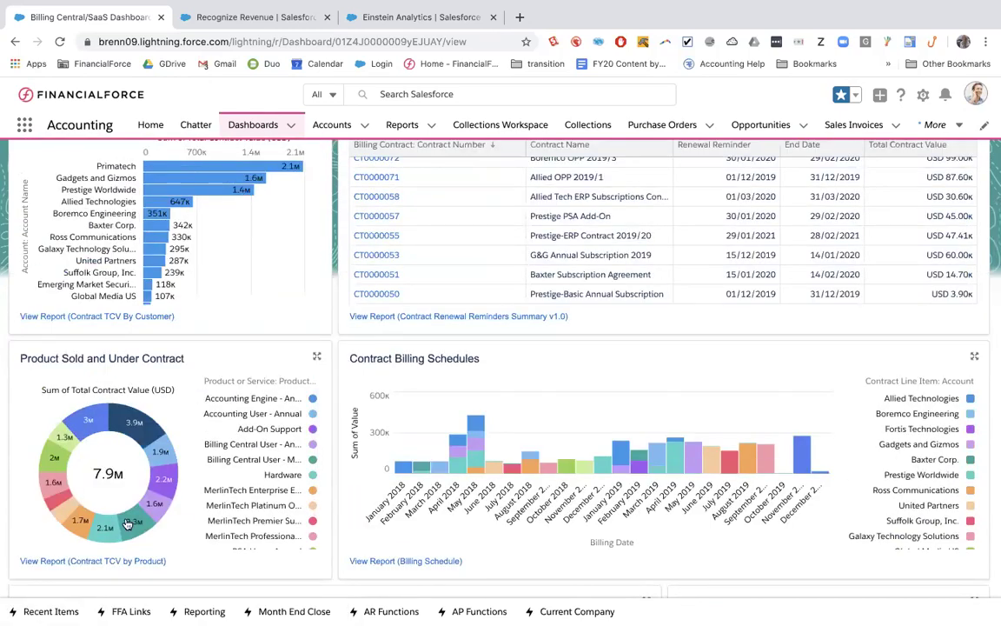
{"action": "scroll", "coordinate": [207, 271], "scroll_direction": "up", "scroll_amount": 2}
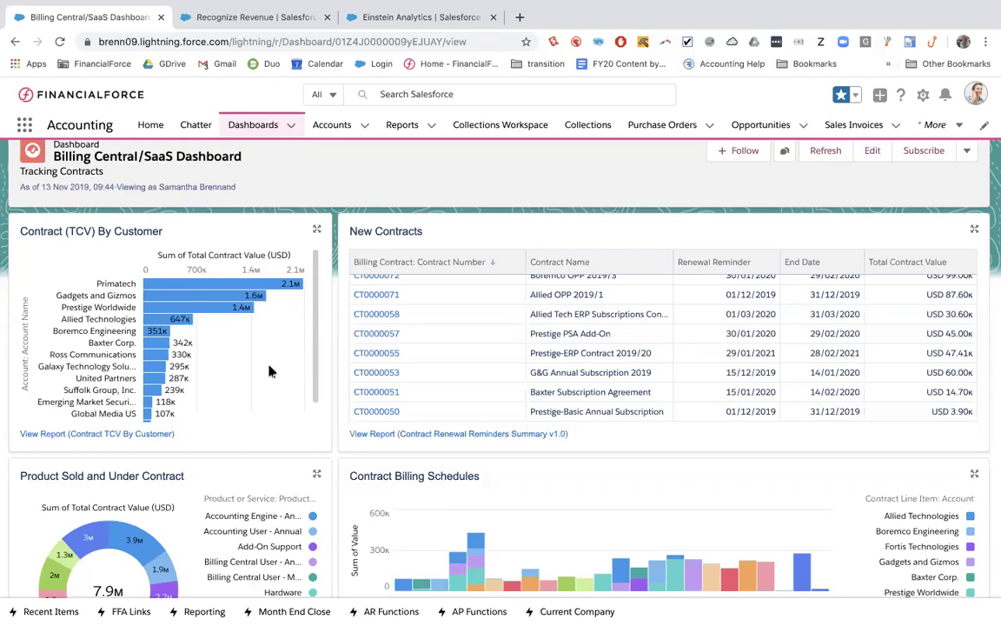
{"action": "scroll", "coordinate": [487, 196], "scroll_direction": "up", "scroll_amount": 1}
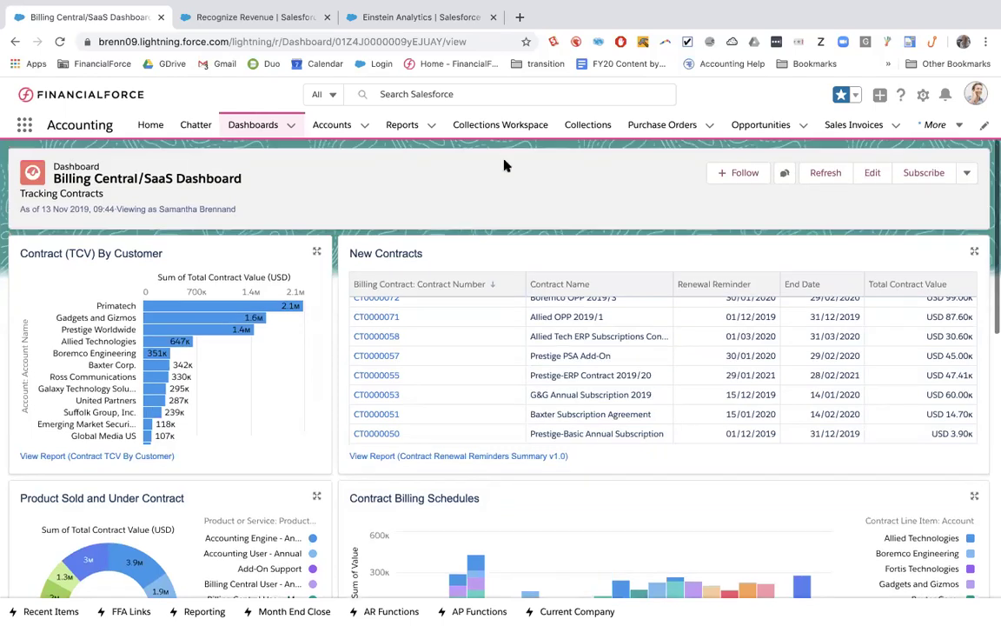
Open the Collections Workspace and examine its frequent tasks, overdue alerts, AR Aging chart and reminder rules.
{"action": "left_click", "coordinate": [497, 126]}
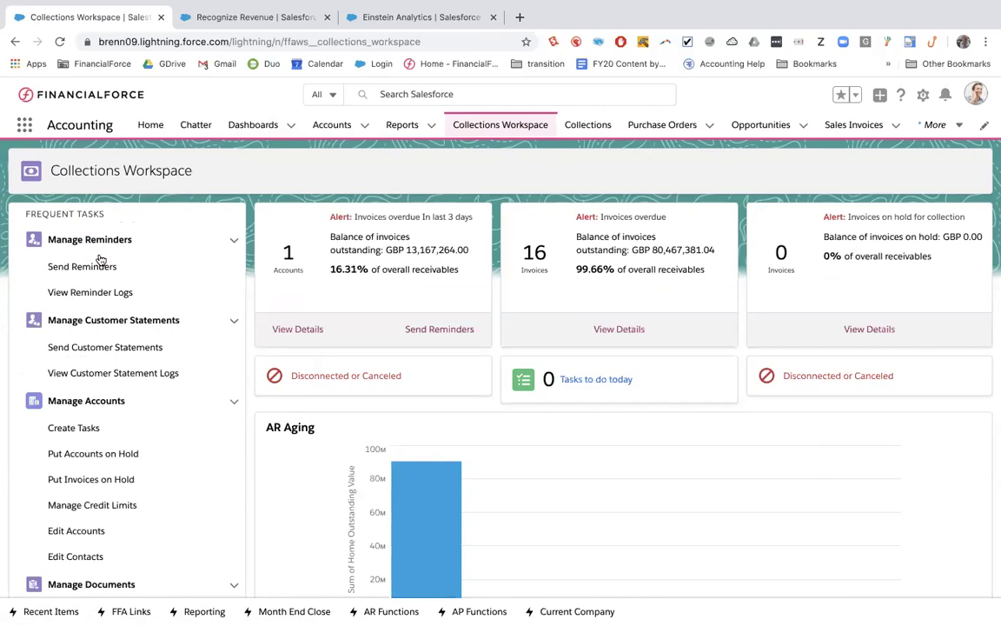
{"action": "scroll", "coordinate": [71, 536], "scroll_direction": "down", "scroll_amount": 2}
{"action": "scroll", "coordinate": [70, 513], "scroll_direction": "down", "scroll_amount": 3}
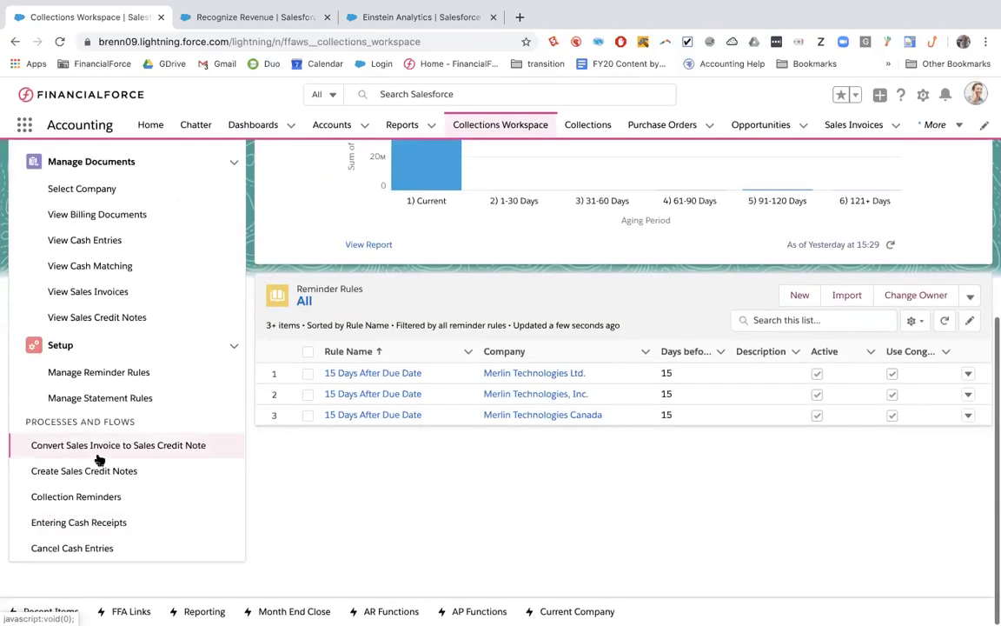
{"action": "scroll", "coordinate": [68, 458], "scroll_direction": "up", "scroll_amount": 5}
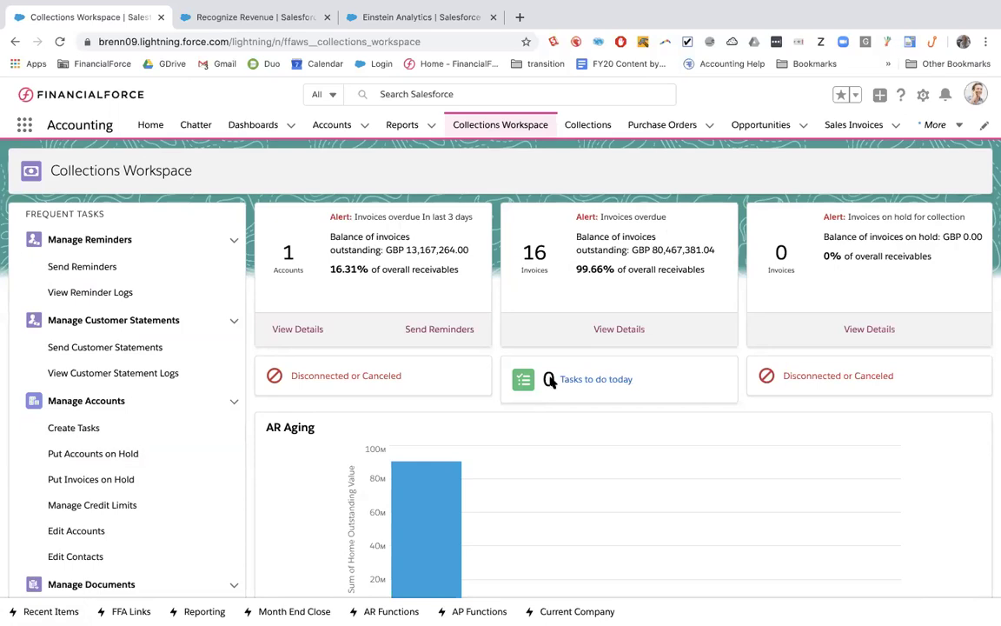
{"action": "scroll", "coordinate": [596, 389], "scroll_direction": "down", "scroll_amount": 2}
{"action": "scroll", "coordinate": [596, 389], "scroll_direction": "down", "scroll_amount": 2}
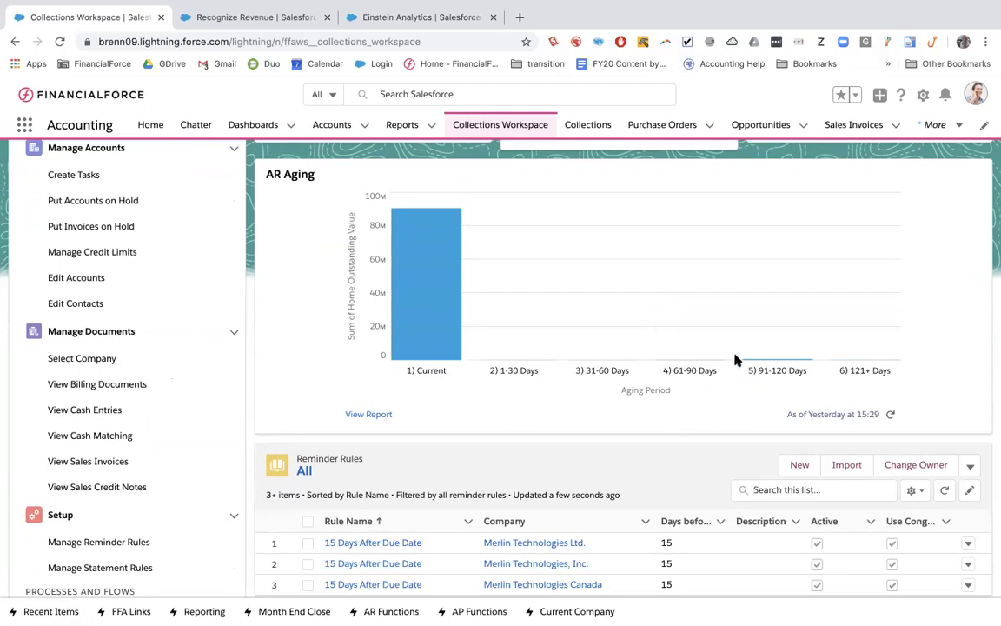
{"action": "mouse_move", "coordinate": [413, 348]}
{"action": "scroll", "coordinate": [441, 404], "scroll_direction": "up", "scroll_amount": 3}
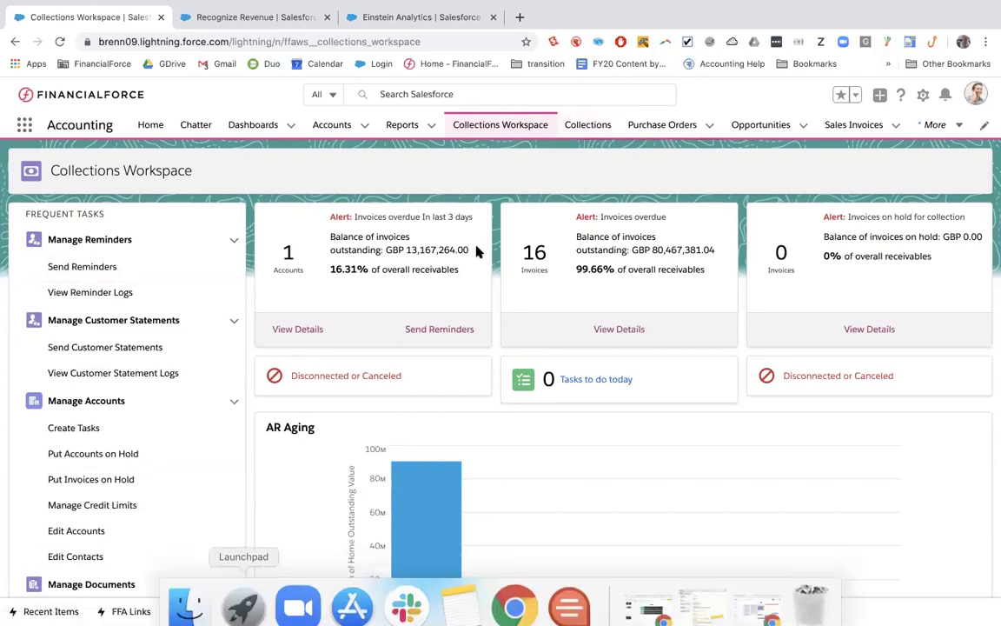
In Collections, open the Due Today reminders and exclude Broadband, Ltd invoices SIN000357 and SIN000393 from sending.
{"action": "left_click", "coordinate": [588, 125]}
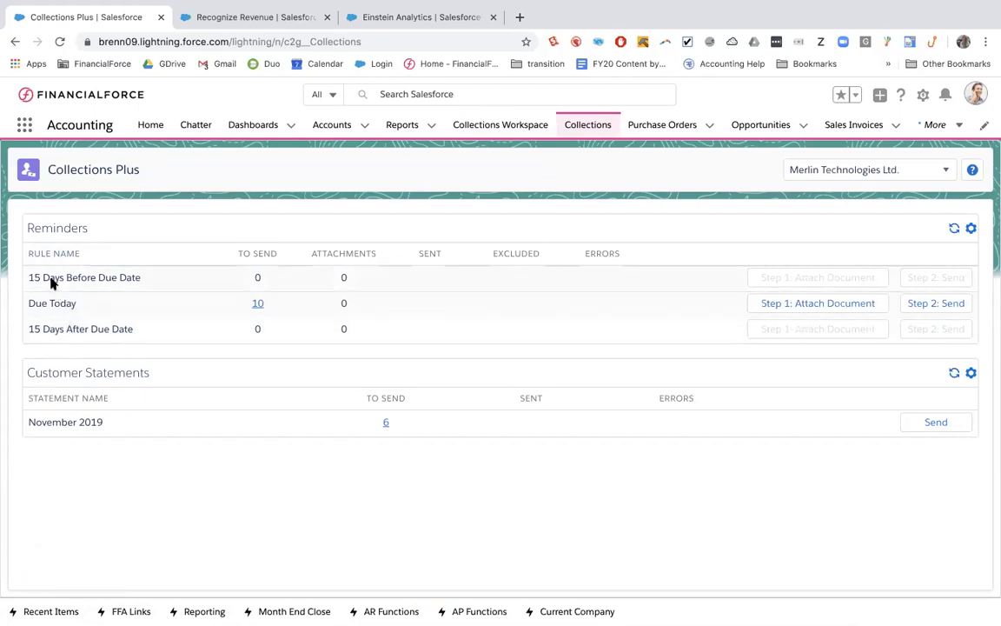
{"action": "left_click", "coordinate": [258, 303]}
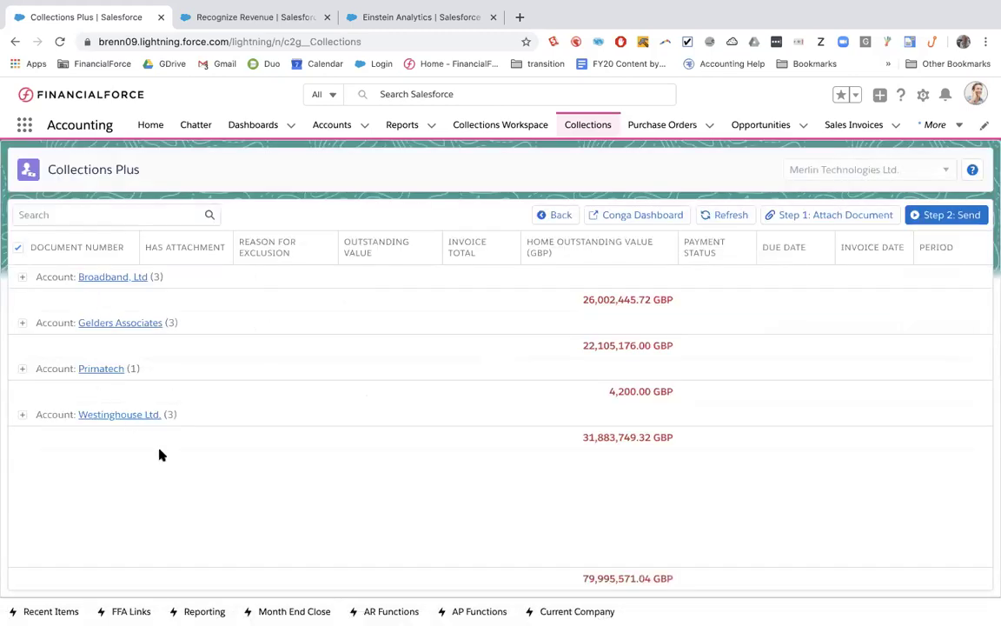
{"action": "left_click", "coordinate": [24, 279]}
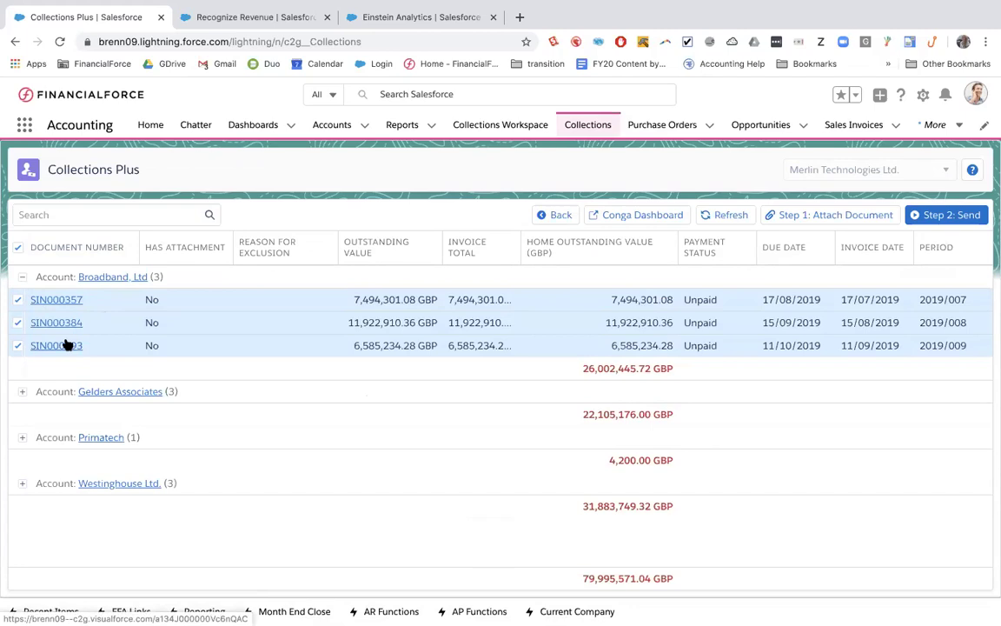
{"action": "left_click", "coordinate": [17, 345]}
{"action": "left_click", "coordinate": [18, 298]}
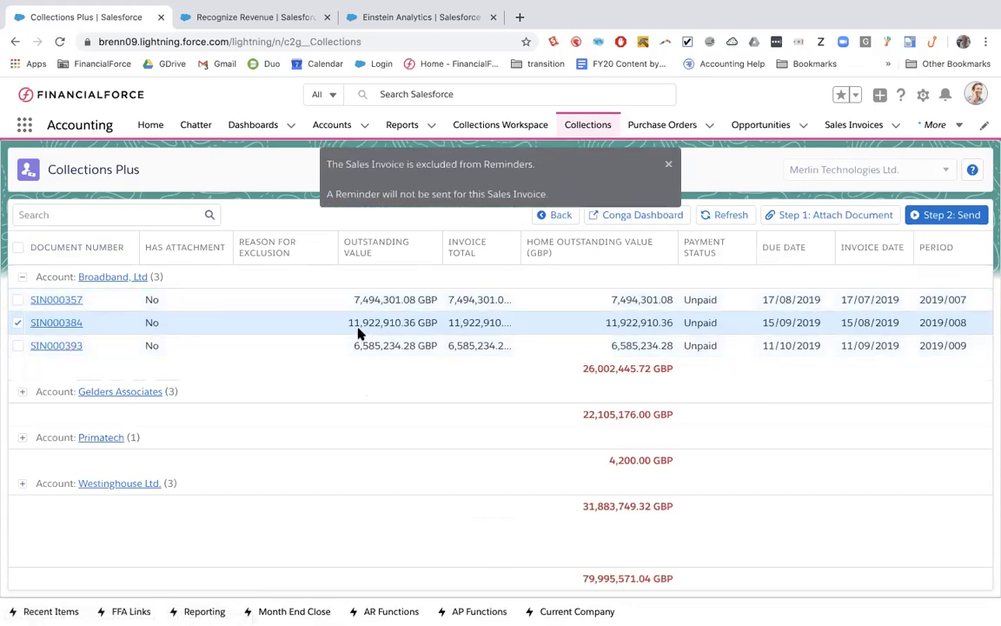
{"action": "left_click", "coordinate": [22, 279]}
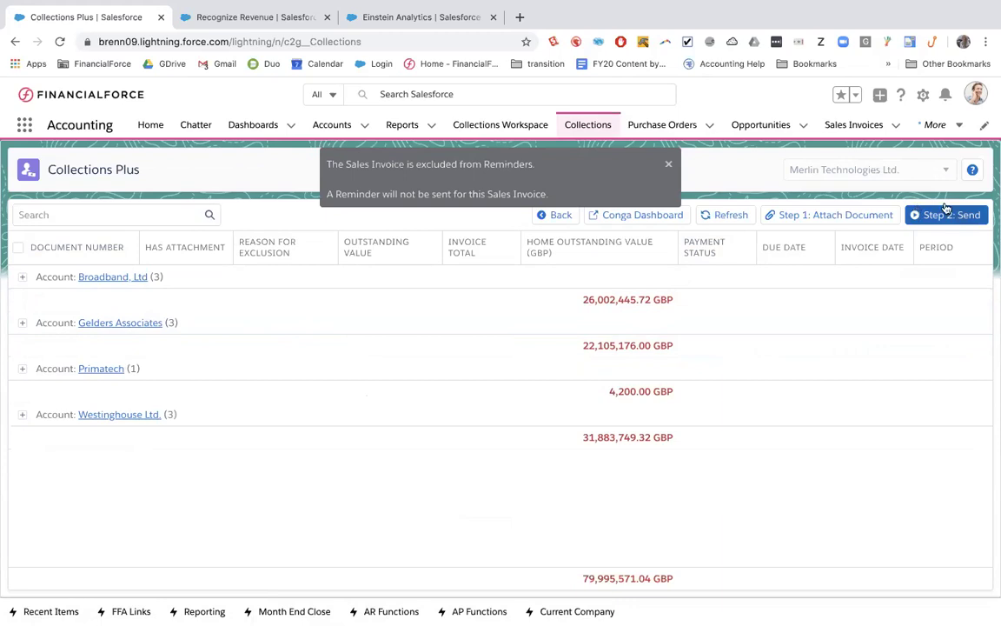
Leave the reminder details and view the accounts due to receive the November 2019 customer statement.
{"action": "left_click", "coordinate": [558, 216]}
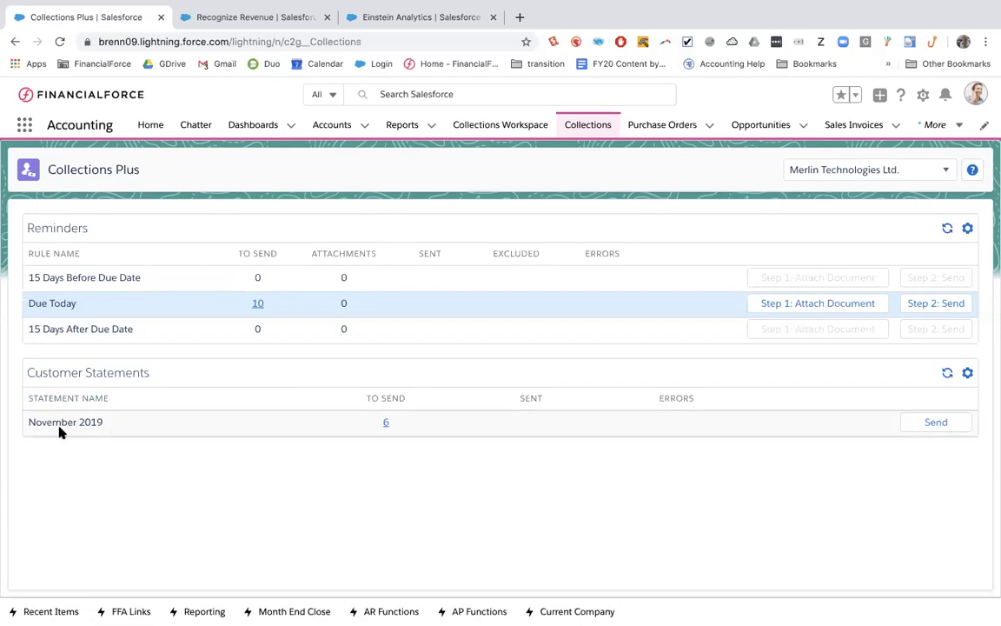
{"action": "left_click", "coordinate": [386, 425]}
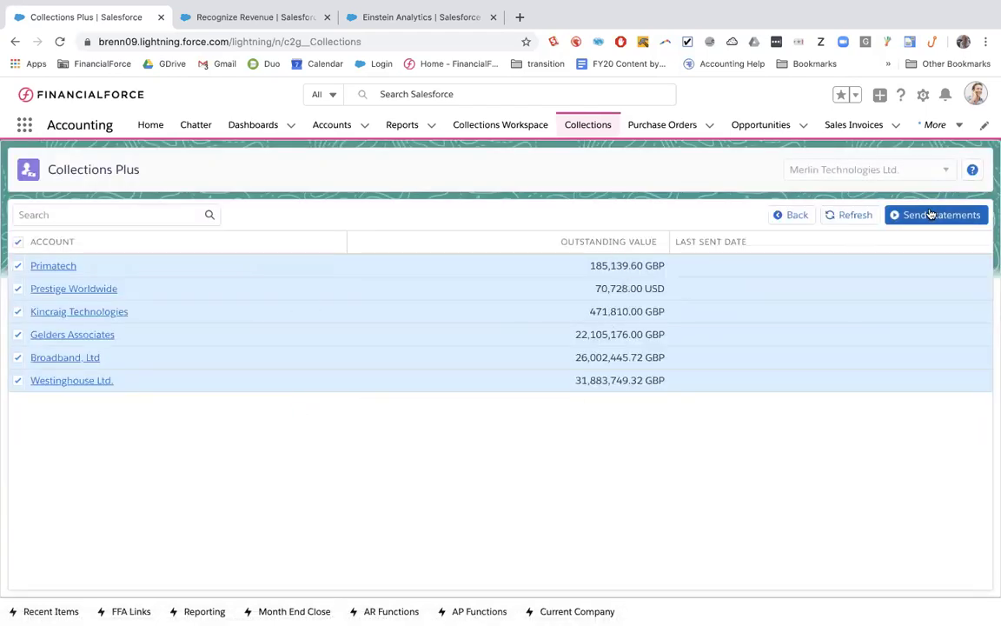
{"action": "left_click", "coordinate": [799, 218]}
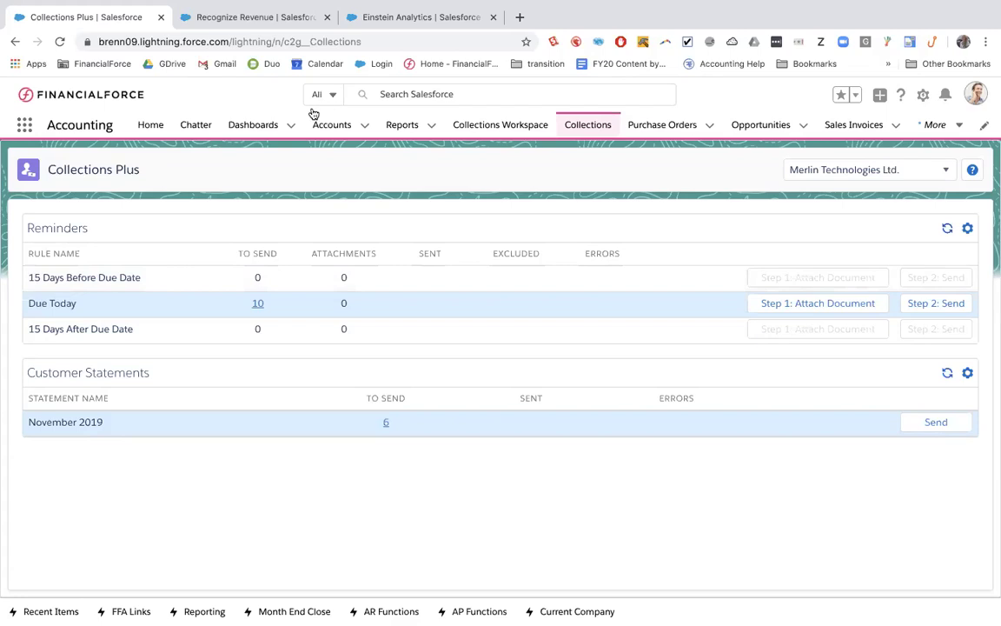
Open the Collections Control Dashboard and look through the Average Days Overdue table by account.
{"action": "left_click", "coordinate": [293, 126]}
{"action": "left_click", "coordinate": [277, 201]}
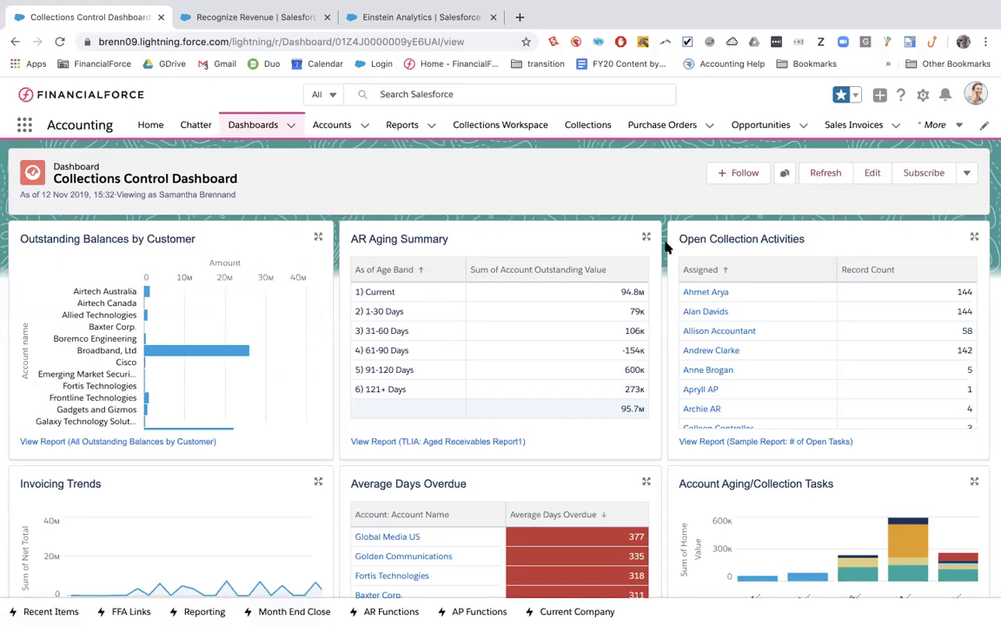
{"action": "scroll", "coordinate": [601, 221], "scroll_direction": "down", "scroll_amount": 2}
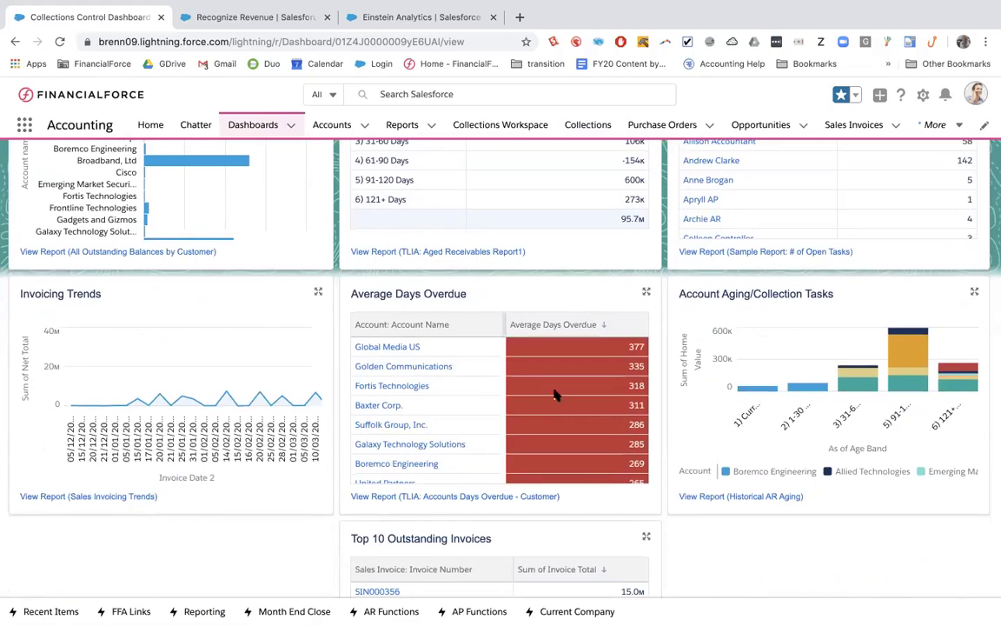
{"action": "scroll", "coordinate": [540, 408], "scroll_direction": "down", "scroll_amount": 5}
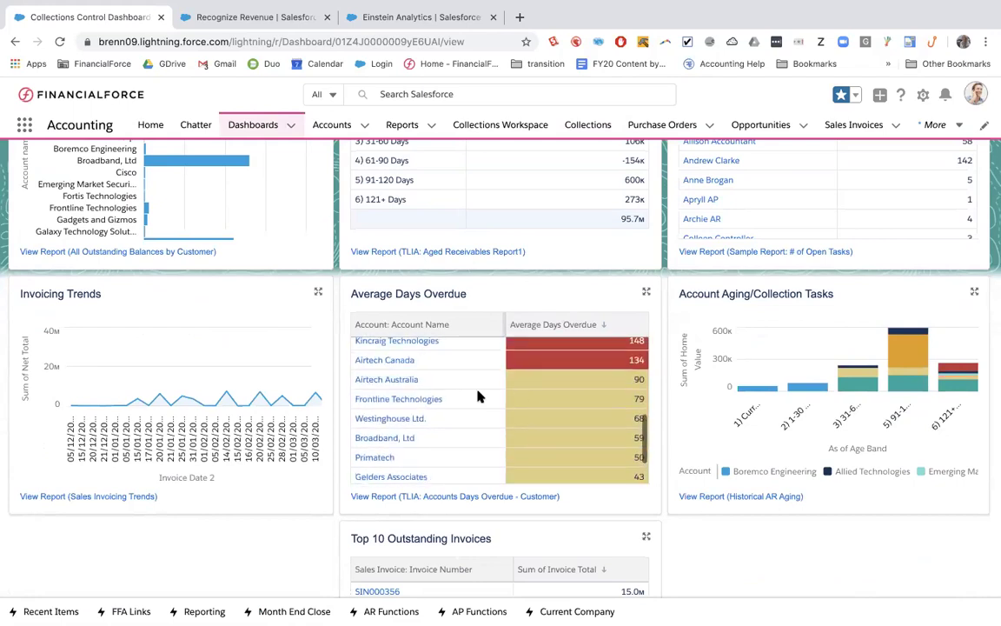
{"action": "scroll", "coordinate": [482, 408], "scroll_direction": "down", "scroll_amount": 3}
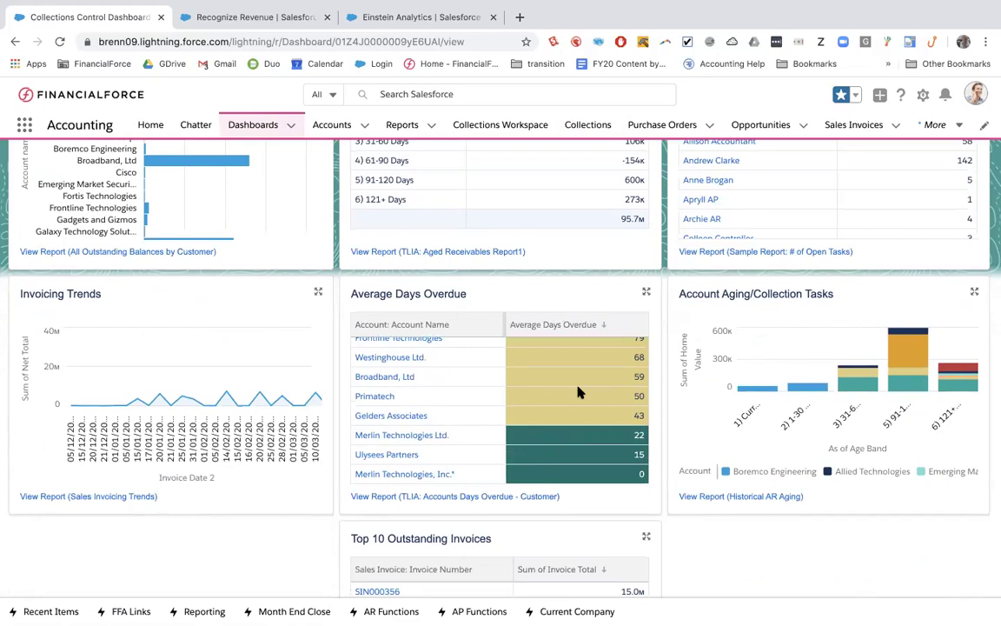
{"action": "scroll", "coordinate": [580, 393], "scroll_direction": "up", "scroll_amount": 10}
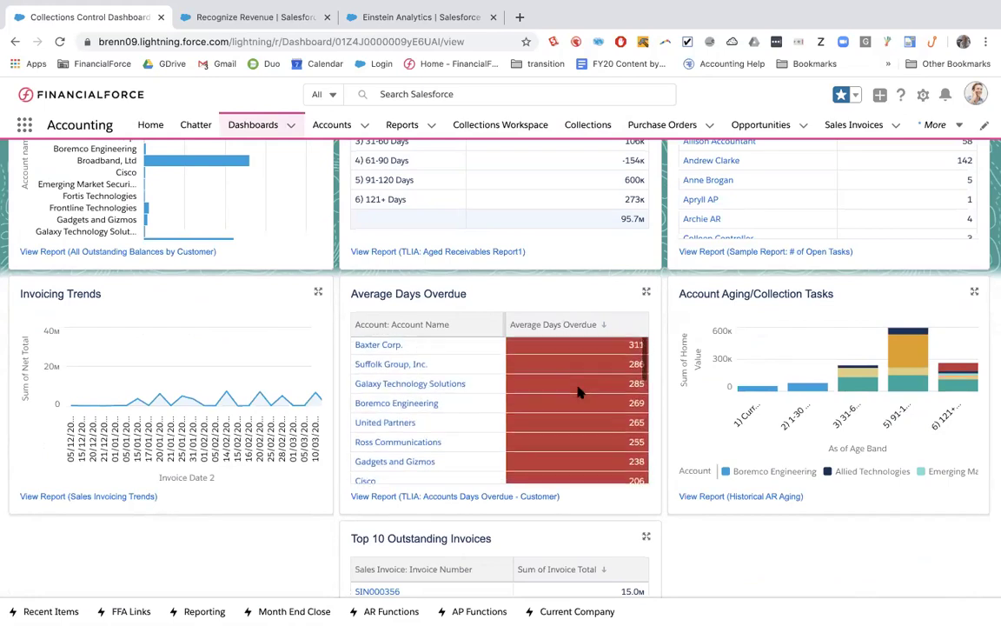
{"action": "scroll", "coordinate": [580, 392], "scroll_direction": "up", "scroll_amount": 2}
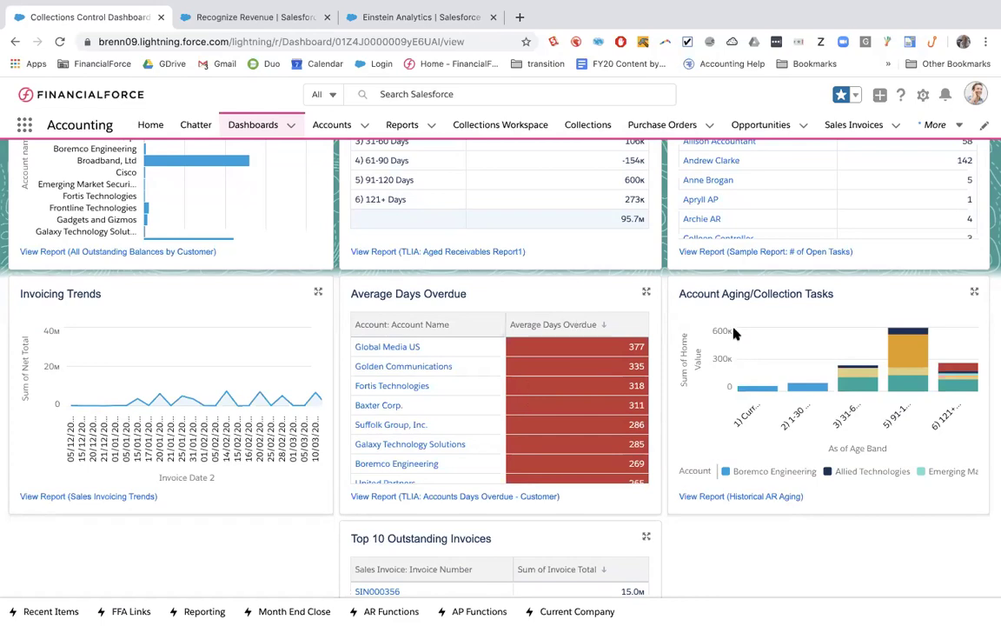
Look through the assignees and record counts in the dashboard's Open Collection Activities list.
{"action": "scroll", "coordinate": [785, 263], "scroll_direction": "up", "scroll_amount": 3}
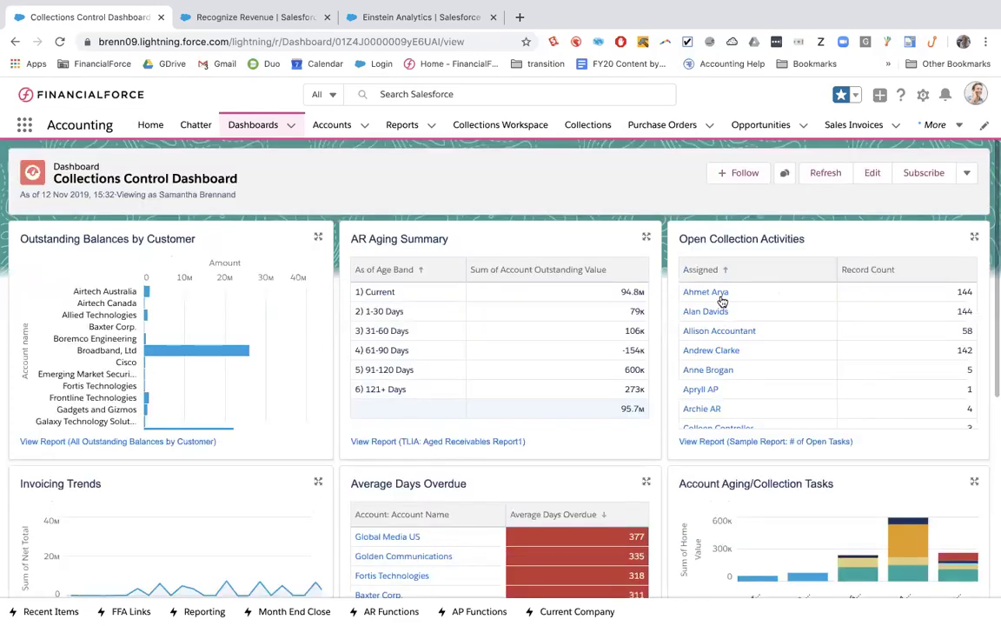
{"action": "scroll", "coordinate": [721, 342], "scroll_direction": "down", "scroll_amount": 5}
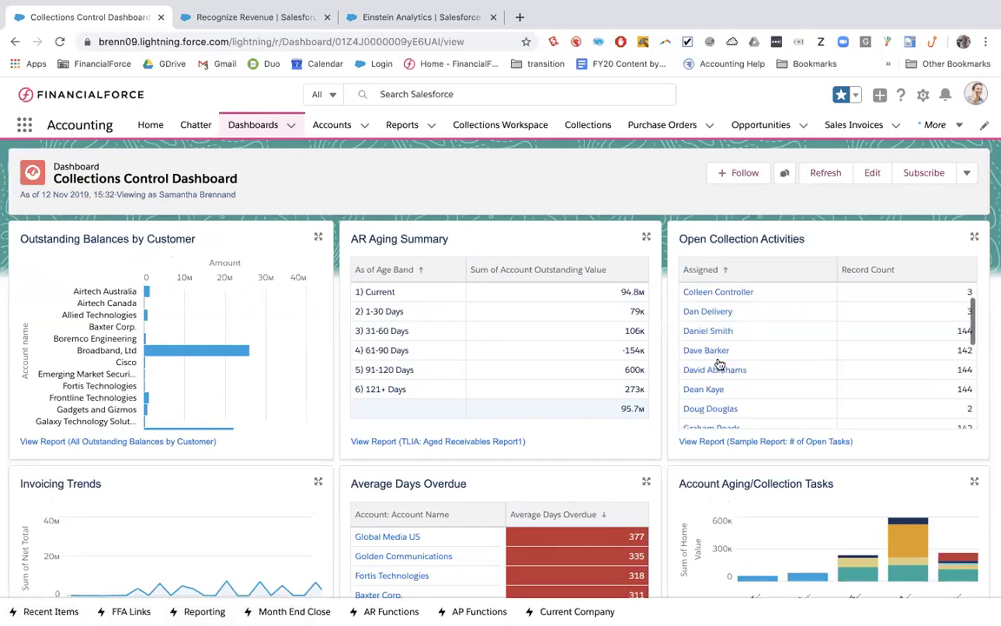
{"action": "scroll", "coordinate": [908, 357], "scroll_direction": "down", "scroll_amount": 4}
{"action": "scroll", "coordinate": [908, 357], "scroll_direction": "up", "scroll_amount": 10}
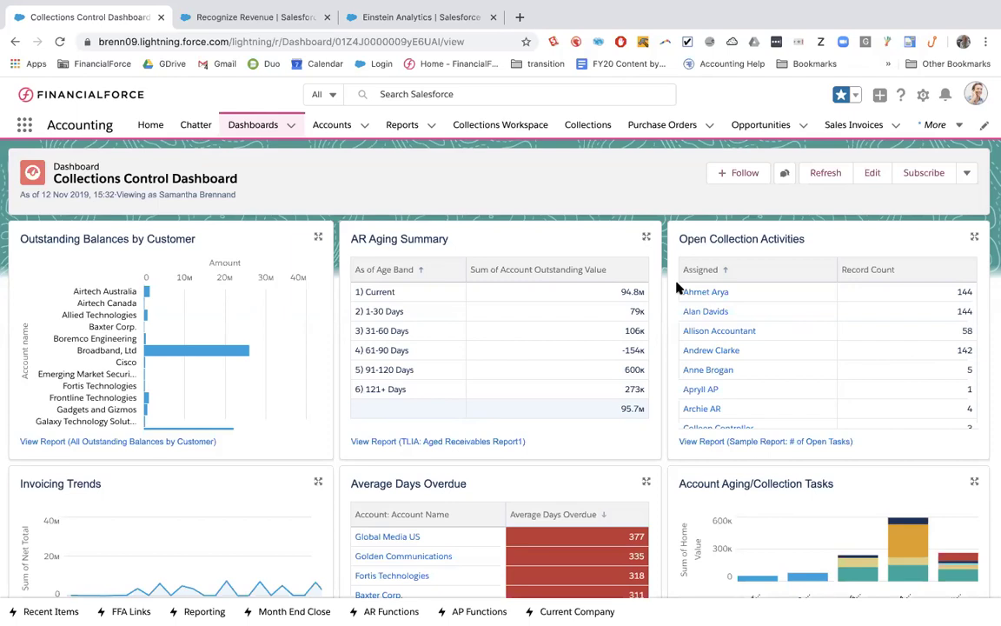
Switch to the Recognize Revenue page and view the object types available for an additional source.
{"action": "left_click", "coordinate": [218, 19]}
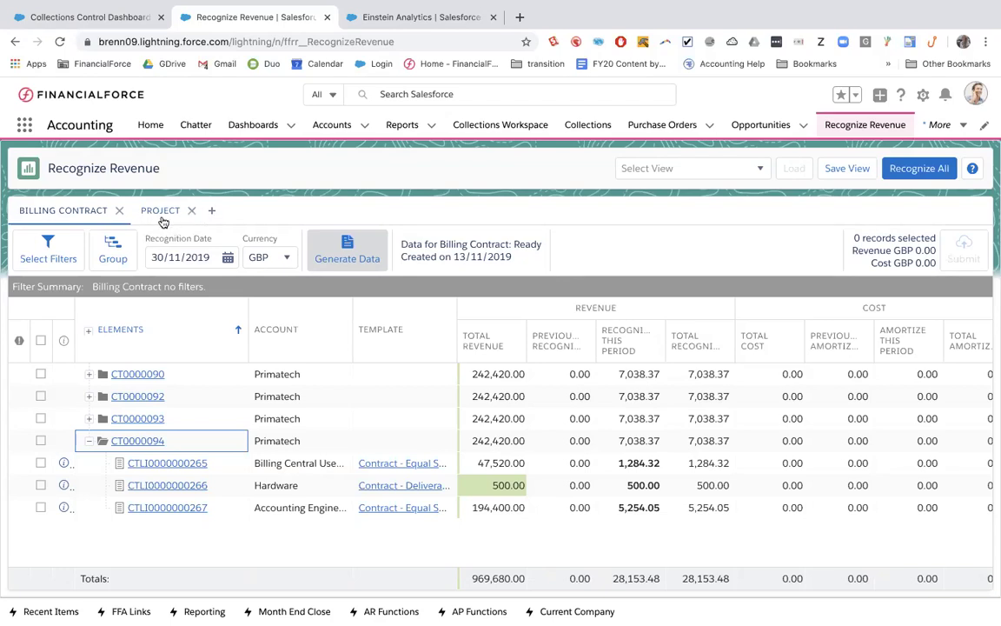
{"action": "left_click", "coordinate": [212, 210]}
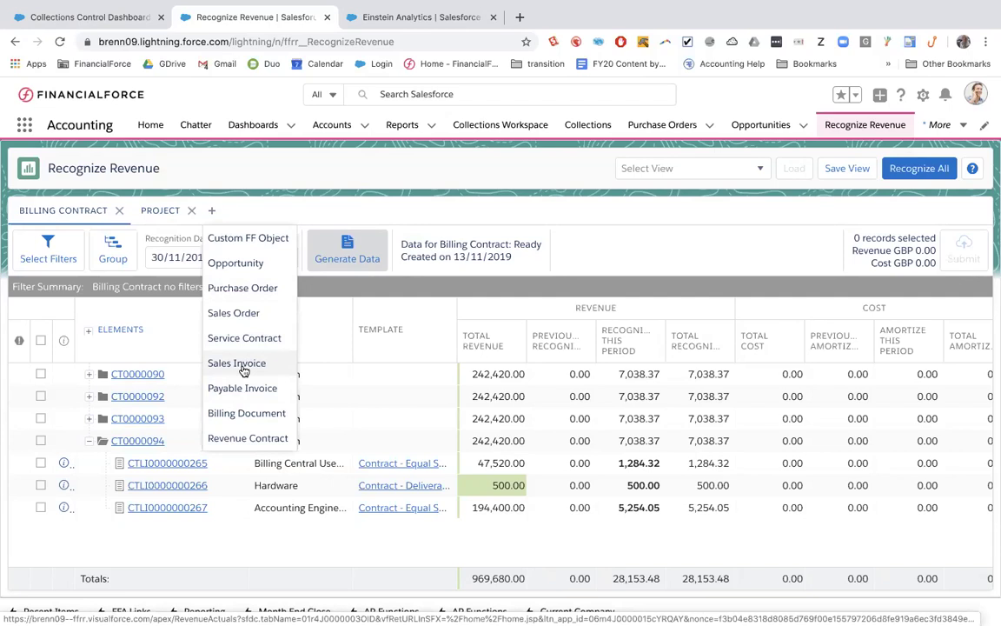
{"action": "left_click", "coordinate": [329, 214]}
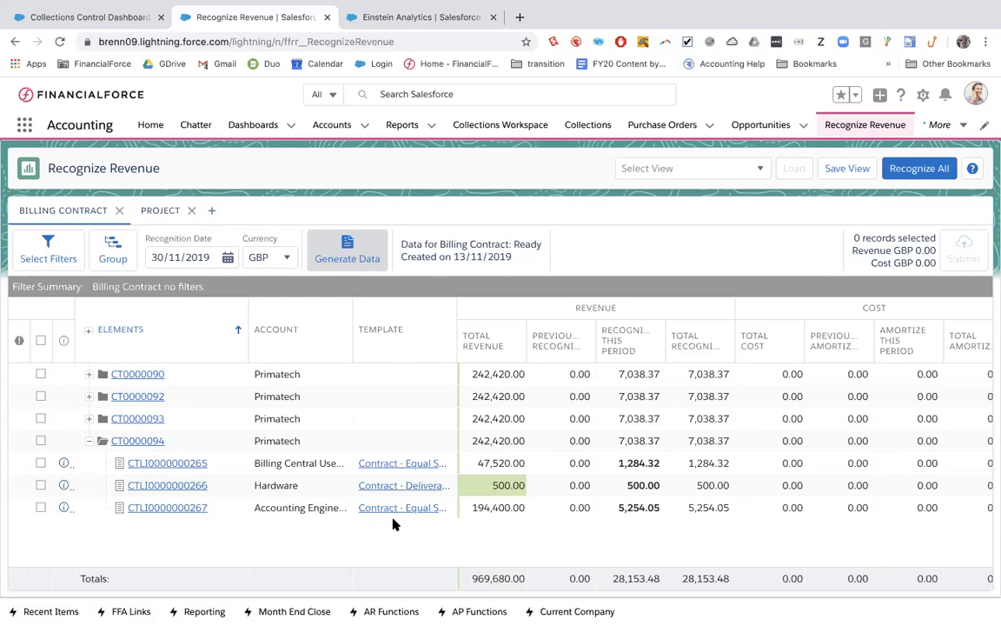
Open the amounts to recognize this period on the three lines of contract CT0000094 for editing.
{"action": "left_click", "coordinate": [626, 465]}
{"action": "left_click", "coordinate": [629, 484]}
{"action": "left_click", "coordinate": [621, 505]}
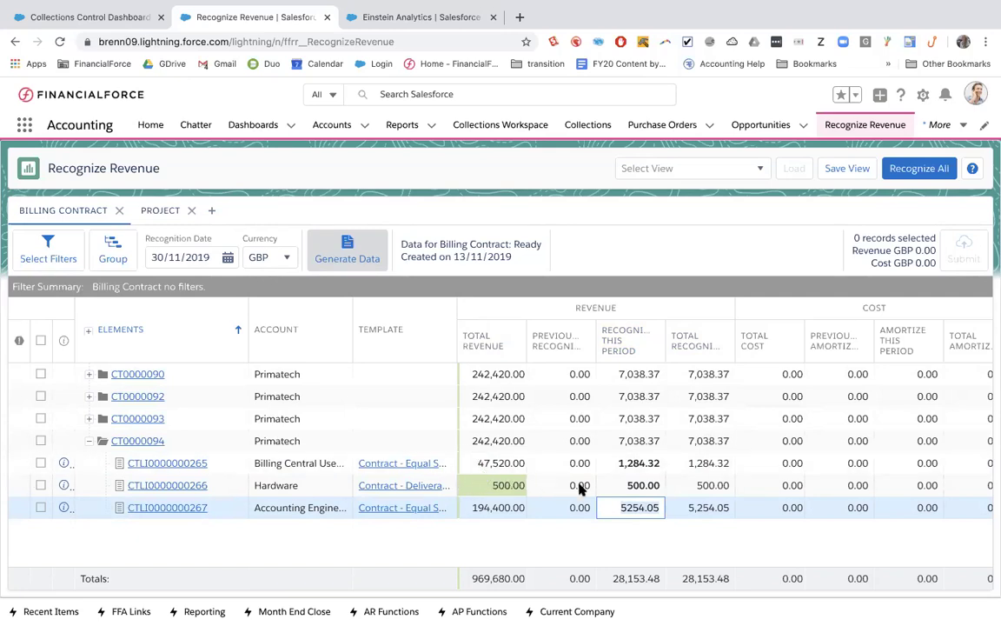
{"action": "left_click", "coordinate": [624, 485]}
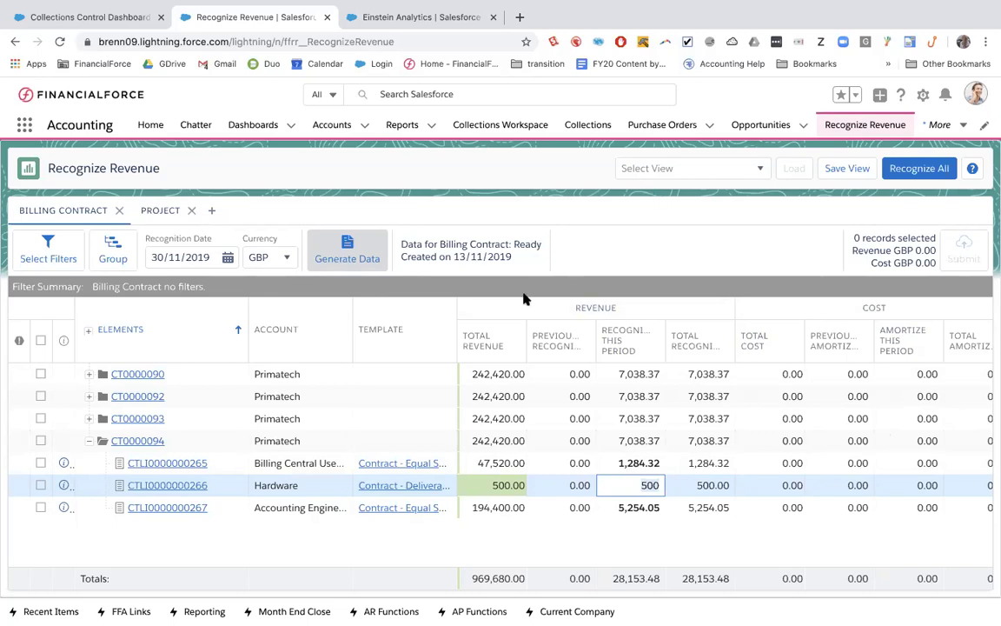
Select all billing contract records for revenue recognition.
{"action": "left_click", "coordinate": [40, 340]}
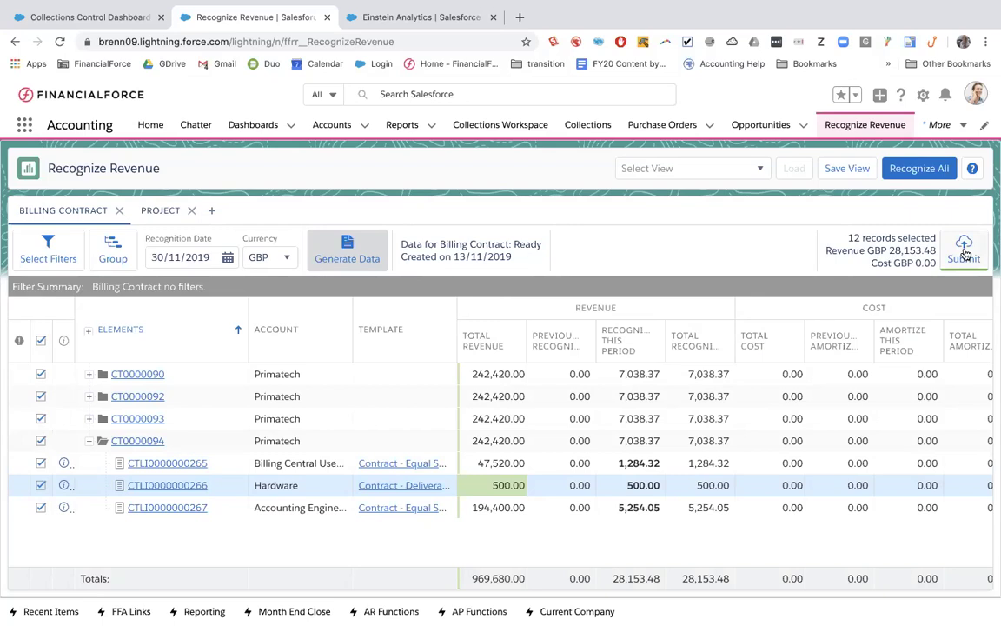
{"action": "left_click", "coordinate": [39, 339]}
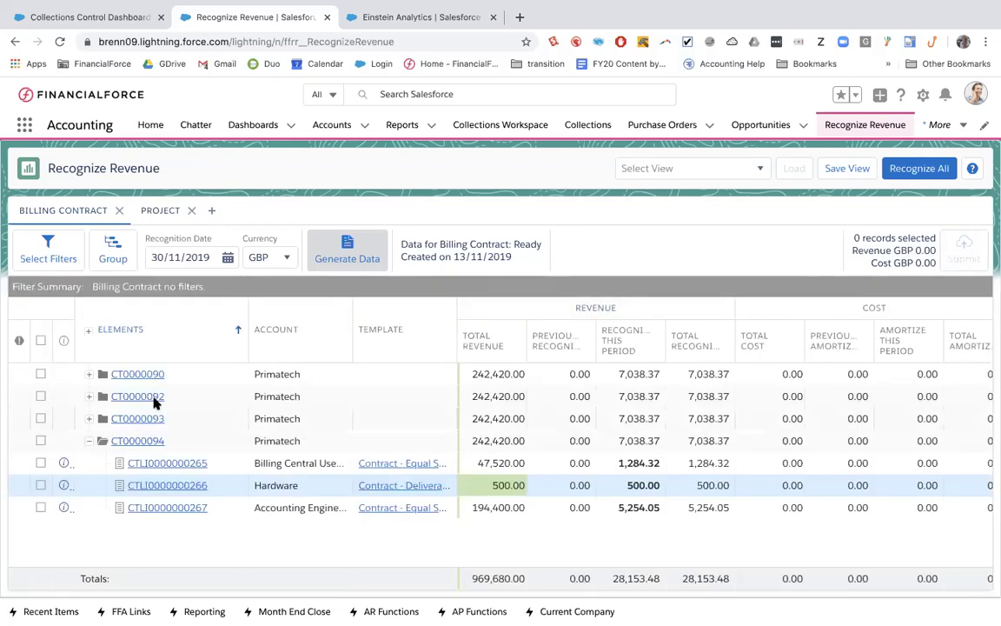
{"action": "left_click", "coordinate": [40, 340]}
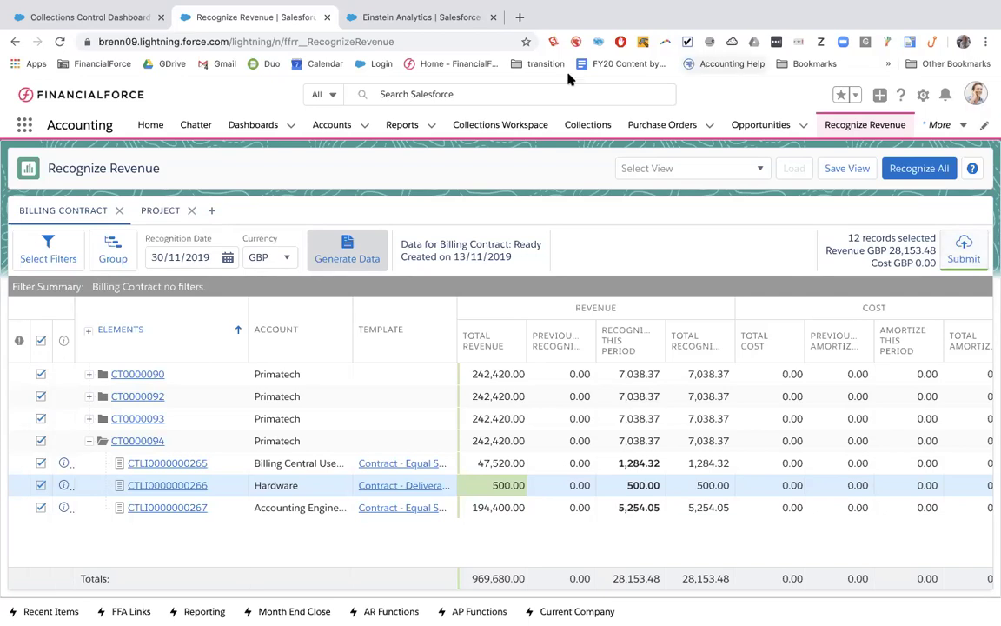
Open the FMS Revenue Management Dashboard from the favorite dashboards.
{"action": "left_click", "coordinate": [292, 127]}
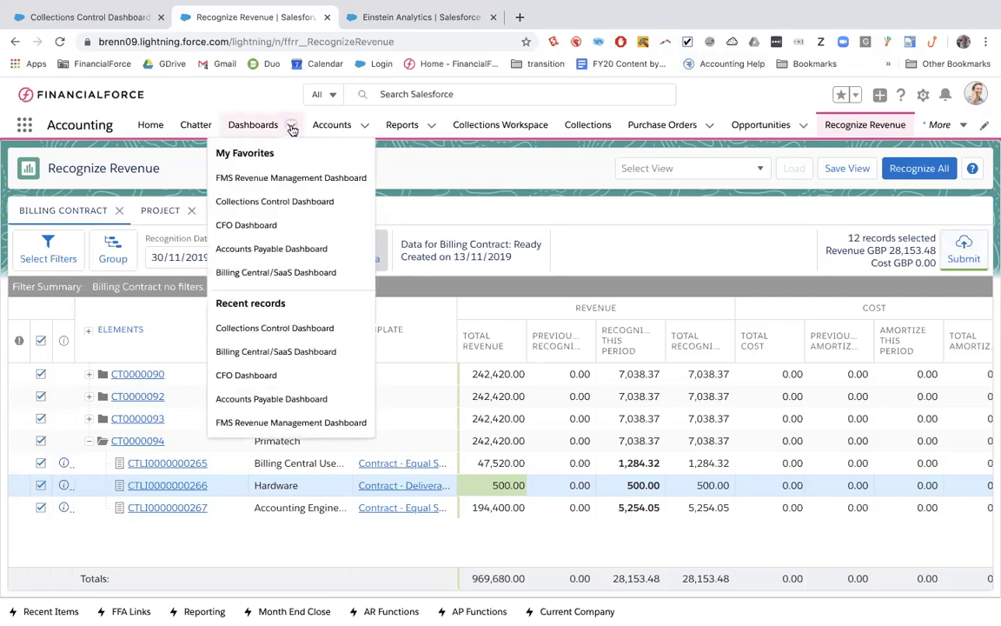
{"action": "left_click", "coordinate": [278, 178]}
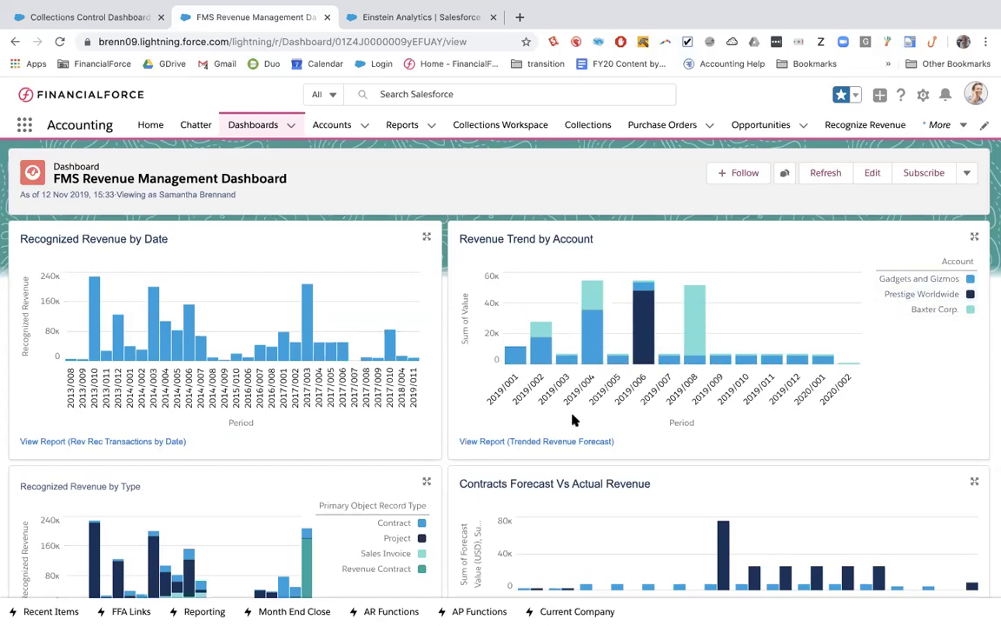
Examine the revenue trend, forecast versus actual, customer forecast and deferred revenue components of the FMS Revenue Management Dashboard.
{"action": "scroll", "coordinate": [574, 409], "scroll_direction": "down", "scroll_amount": 5}
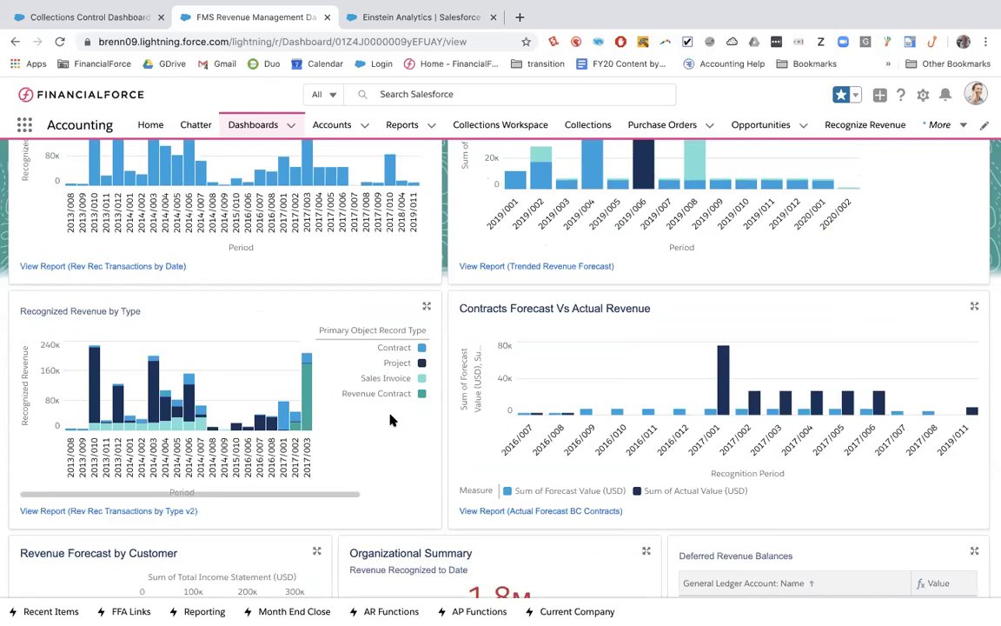
{"action": "scroll", "coordinate": [650, 412], "scroll_direction": "down", "scroll_amount": 2}
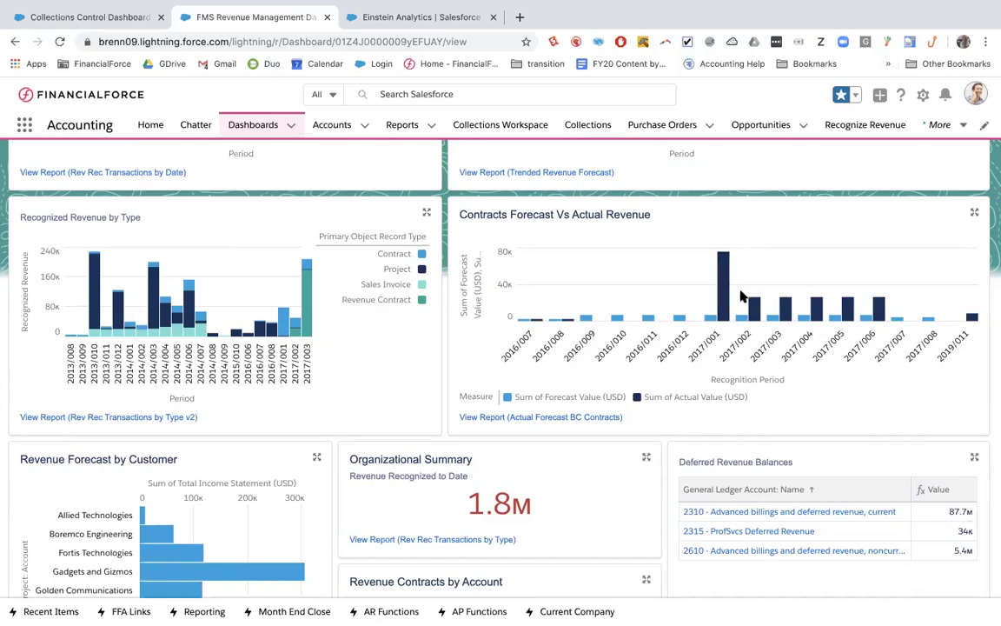
{"action": "scroll", "coordinate": [740, 296], "scroll_direction": "down", "scroll_amount": 5}
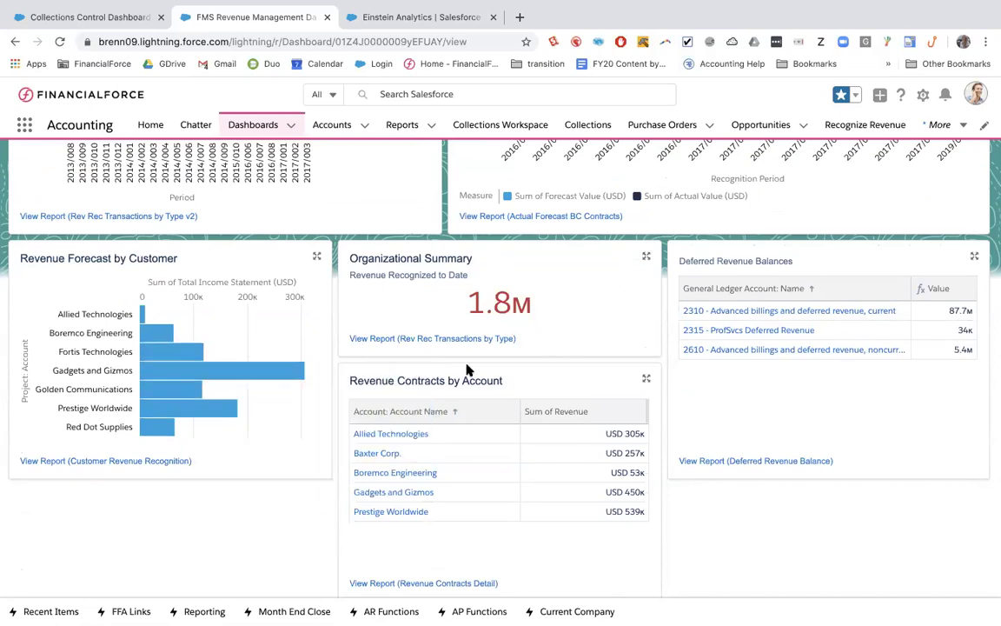
{"action": "scroll", "coordinate": [534, 372], "scroll_direction": "up", "scroll_amount": 5}
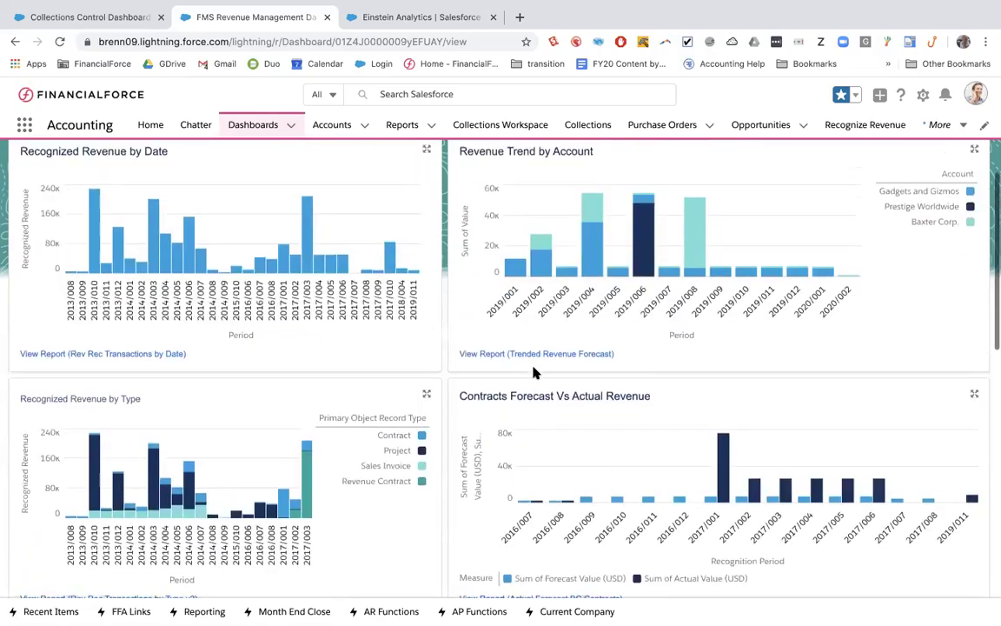
{"action": "scroll", "coordinate": [534, 408], "scroll_direction": "up", "scroll_amount": 1}
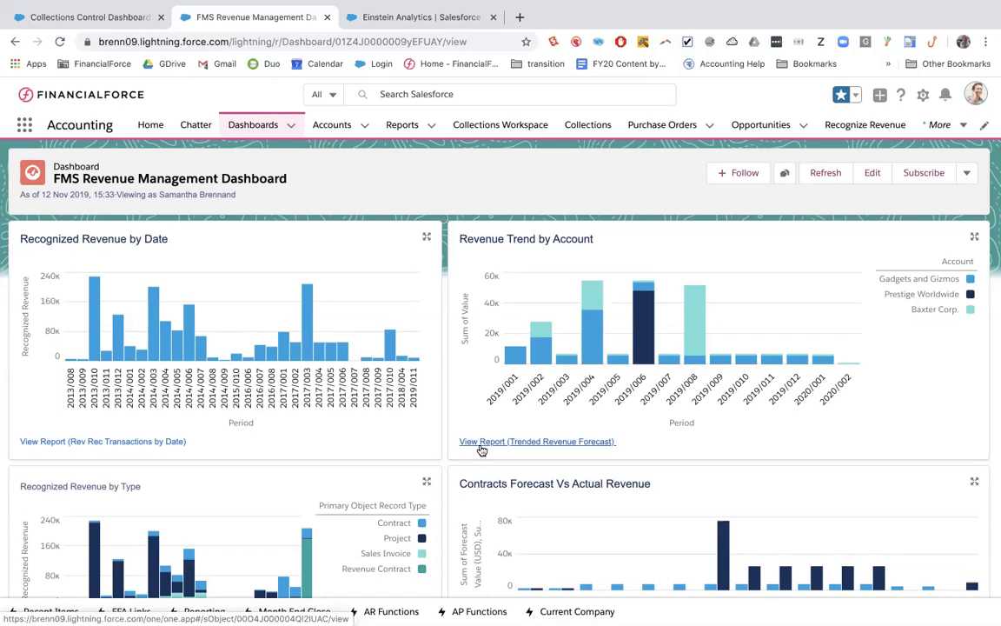
Open the Payments Plus page from the additional navigation items.
{"action": "left_click", "coordinate": [956, 130]}
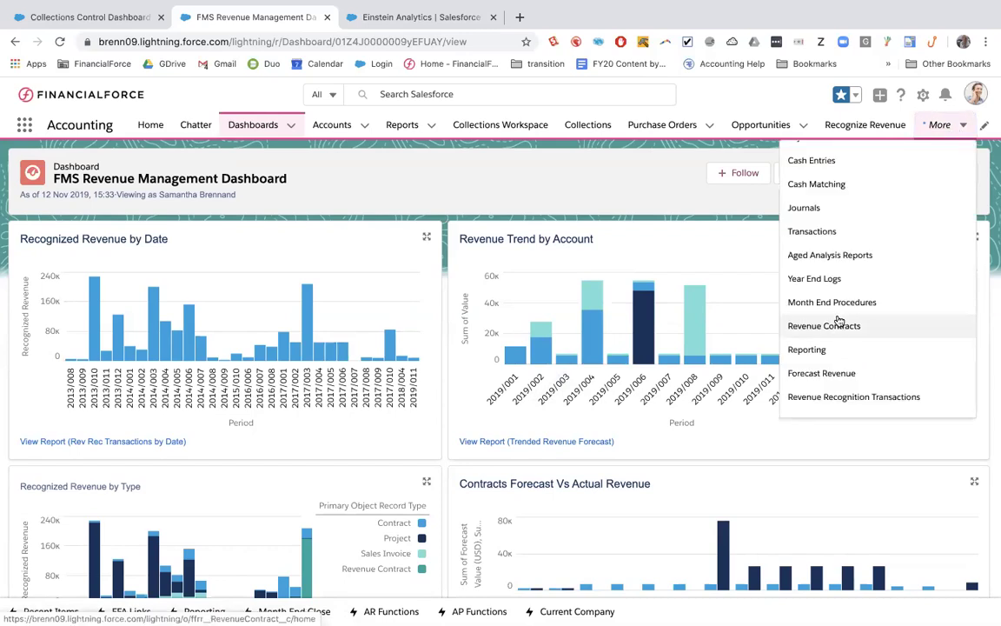
{"action": "scroll", "coordinate": [838, 321], "scroll_direction": "down", "scroll_amount": 1}
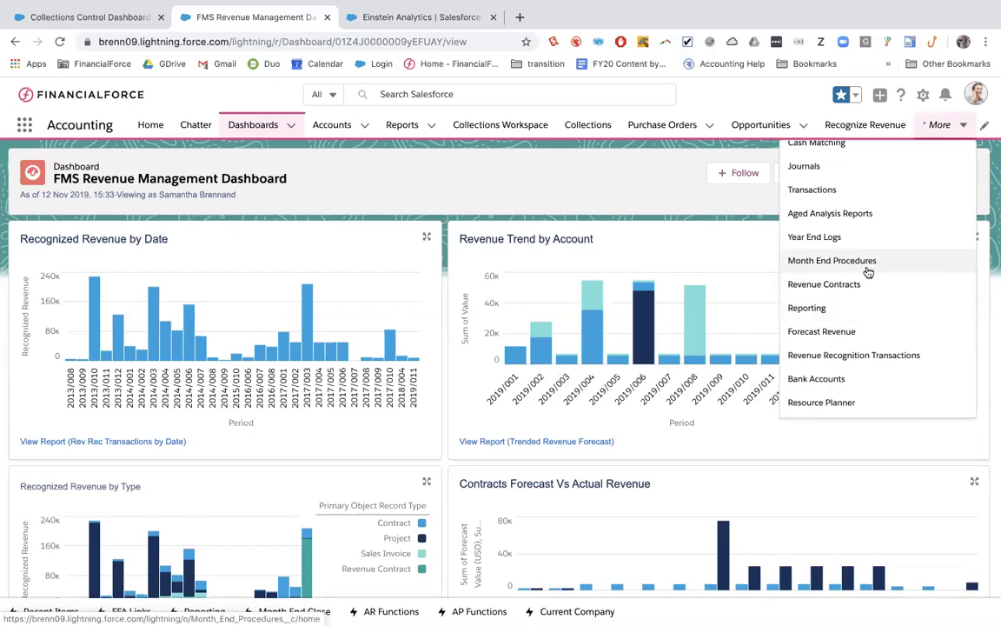
{"action": "scroll", "coordinate": [867, 272], "scroll_direction": "up", "scroll_amount": 5}
{"action": "left_click", "coordinate": [821, 252]}
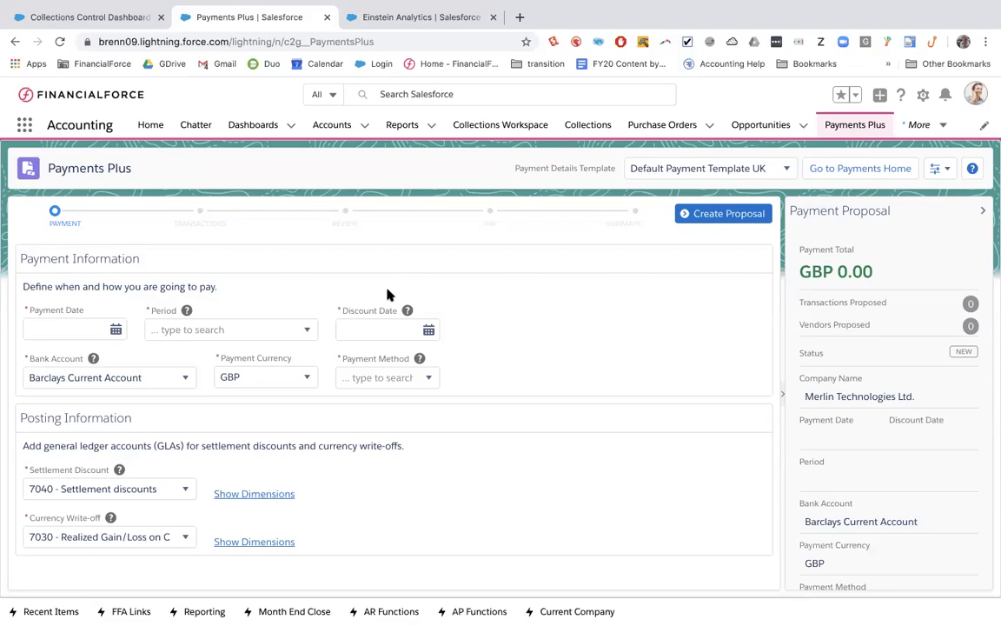
Create a payment proposal with payment date 13/11/2019 and payment method Electronic.
{"action": "left_click", "coordinate": [102, 330]}
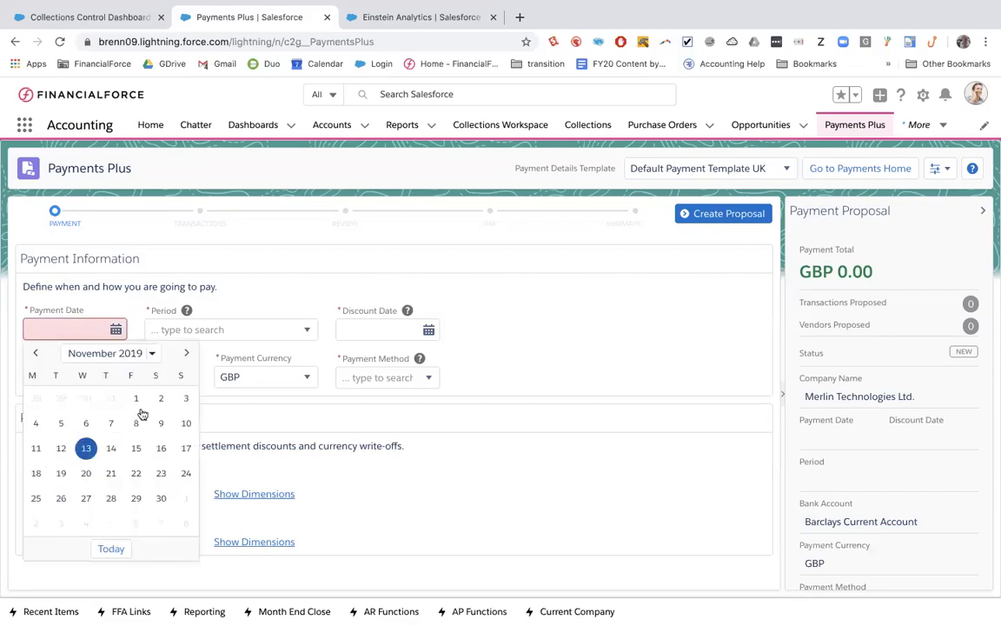
{"action": "left_click", "coordinate": [86, 447]}
{"action": "left_click", "coordinate": [430, 378]}
{"action": "left_click", "coordinate": [387, 420]}
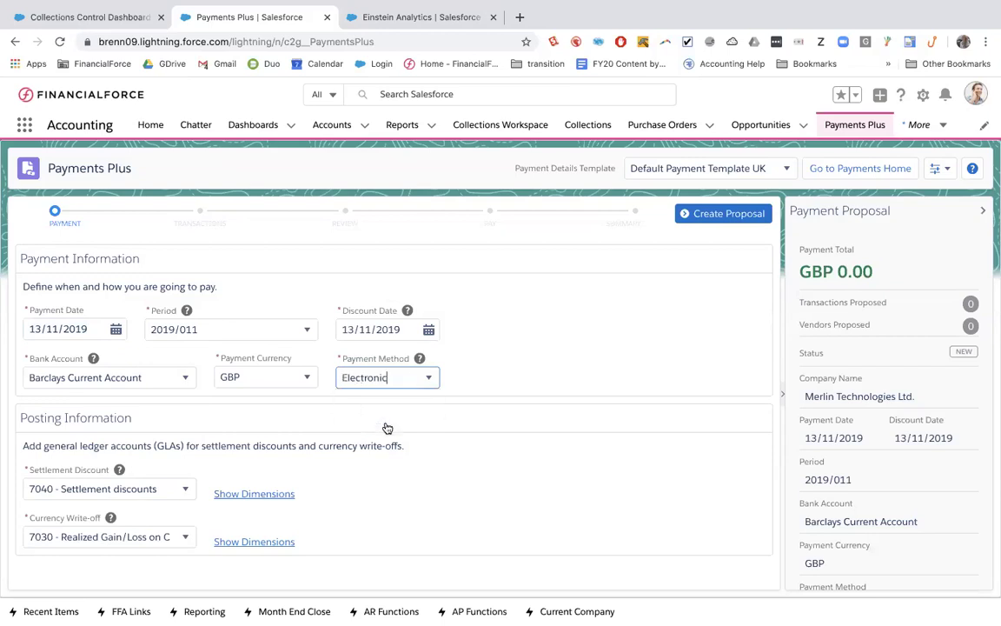
{"action": "left_click", "coordinate": [723, 214]}
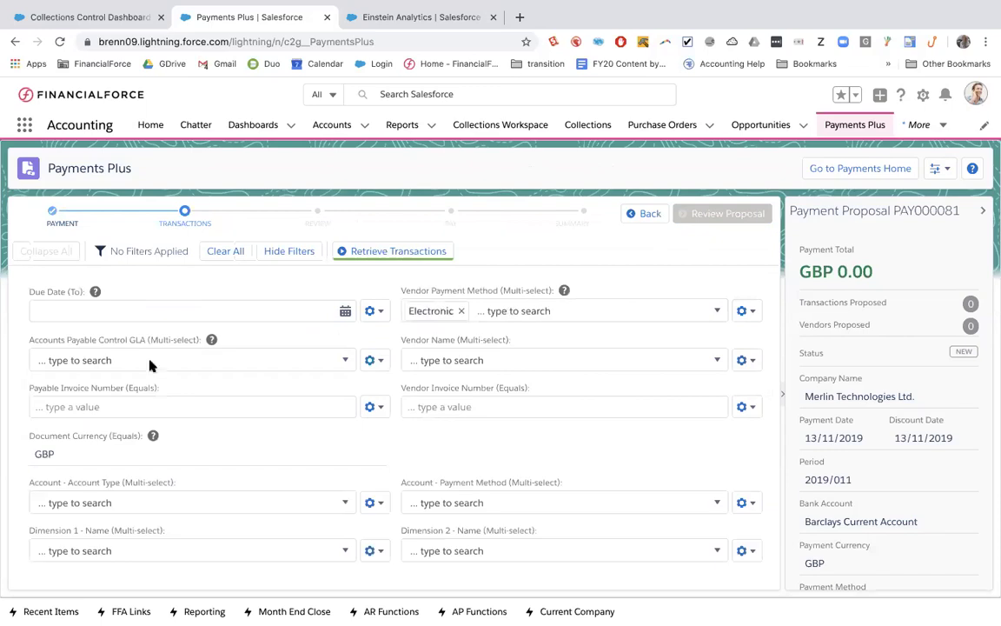
Filter the proposal's transactions by the accounts payable control GLA 2000 - Accounts Payable and retrieve them.
{"action": "left_click", "coordinate": [107, 359]}
{"action": "type", "text": "2000"}
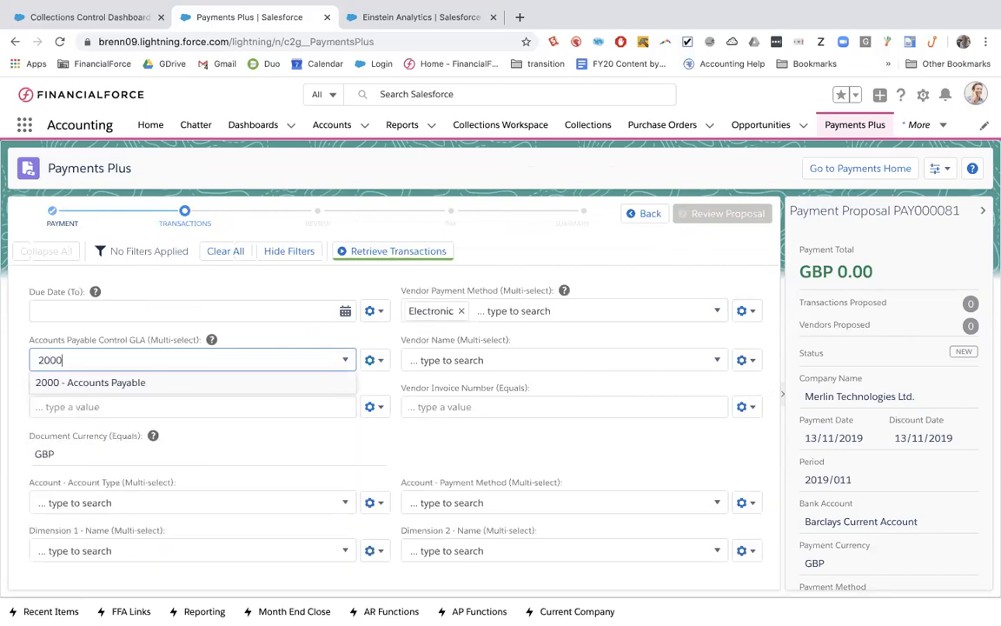
{"action": "left_click", "coordinate": [124, 383]}
{"action": "left_click", "coordinate": [276, 337]}
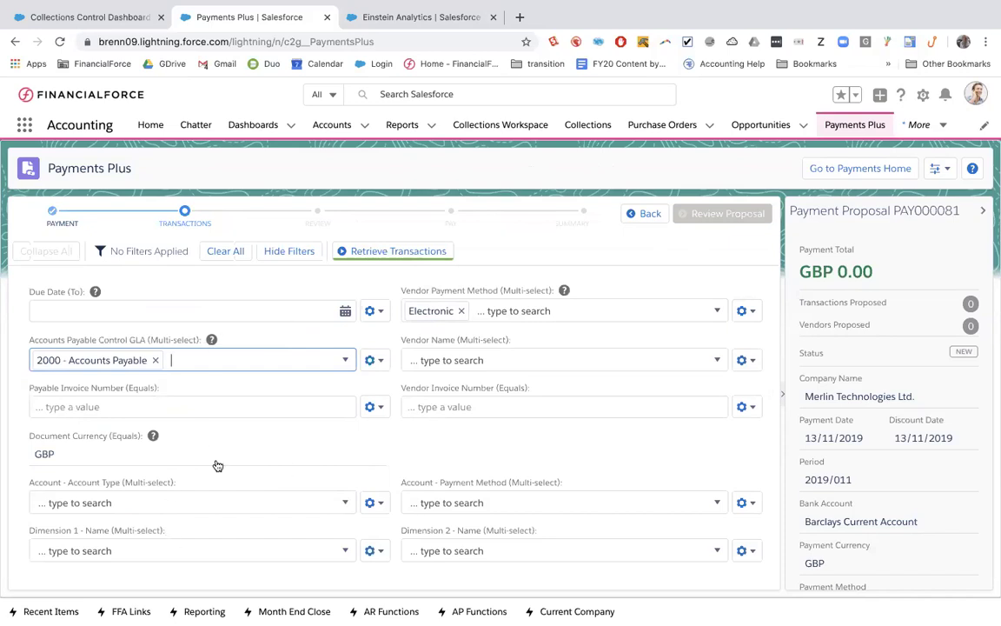
{"action": "left_click", "coordinate": [69, 309]}
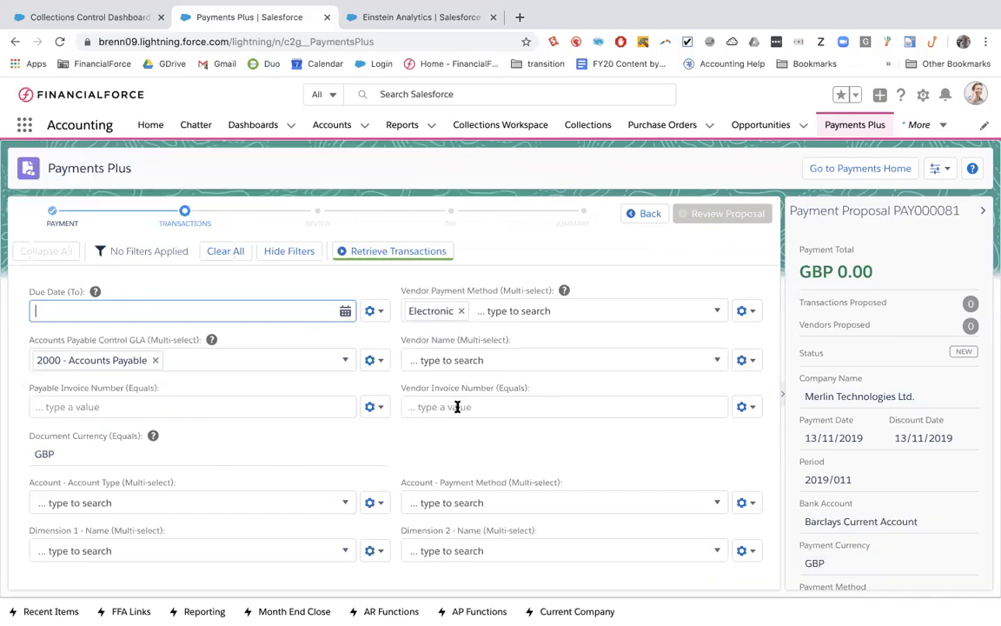
{"action": "left_click", "coordinate": [457, 407]}
{"action": "left_click", "coordinate": [340, 456]}
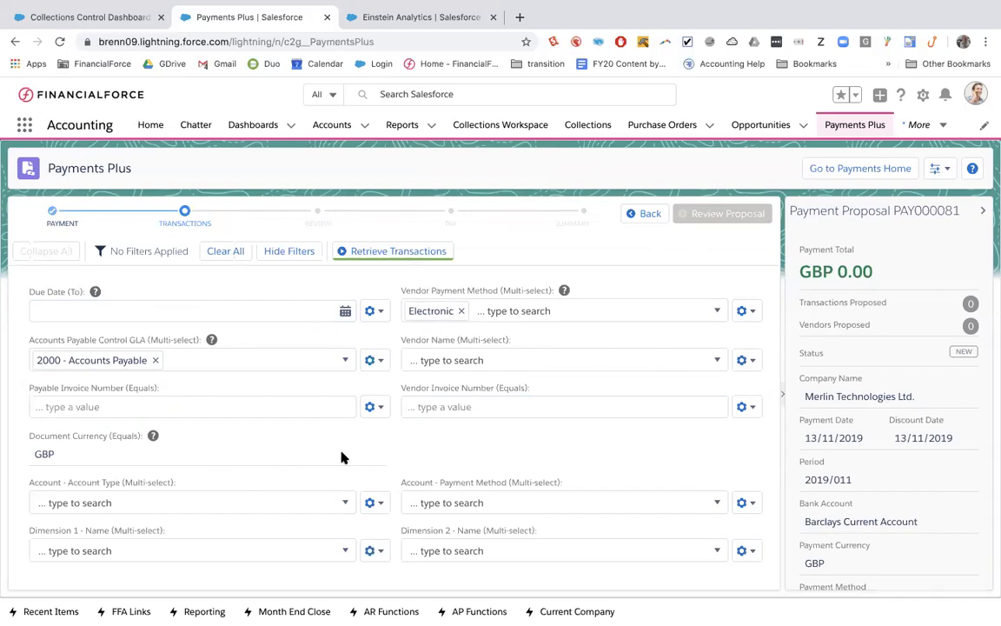
{"action": "left_click", "coordinate": [395, 252]}
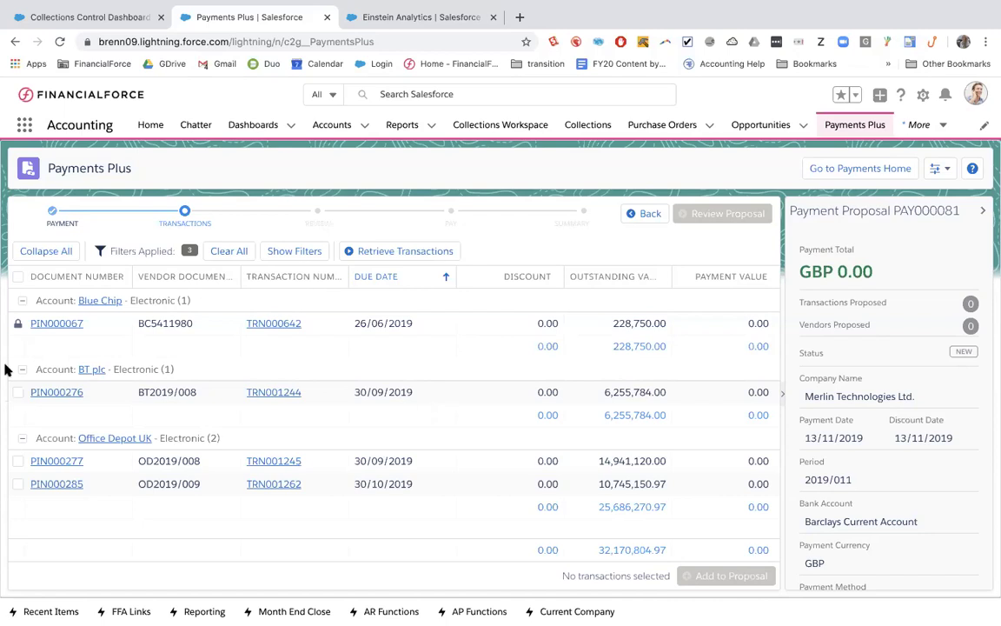
Try to edit the payment value of the BT plc invoice, and clear its selection.
{"action": "mouse_move", "coordinate": [23, 328]}
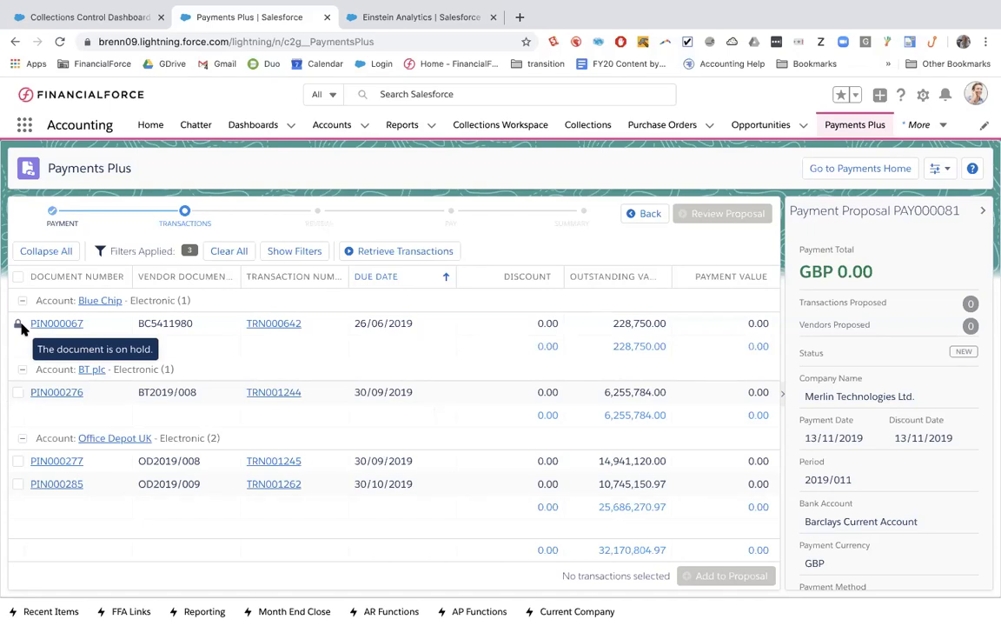
{"action": "left_click", "coordinate": [18, 392]}
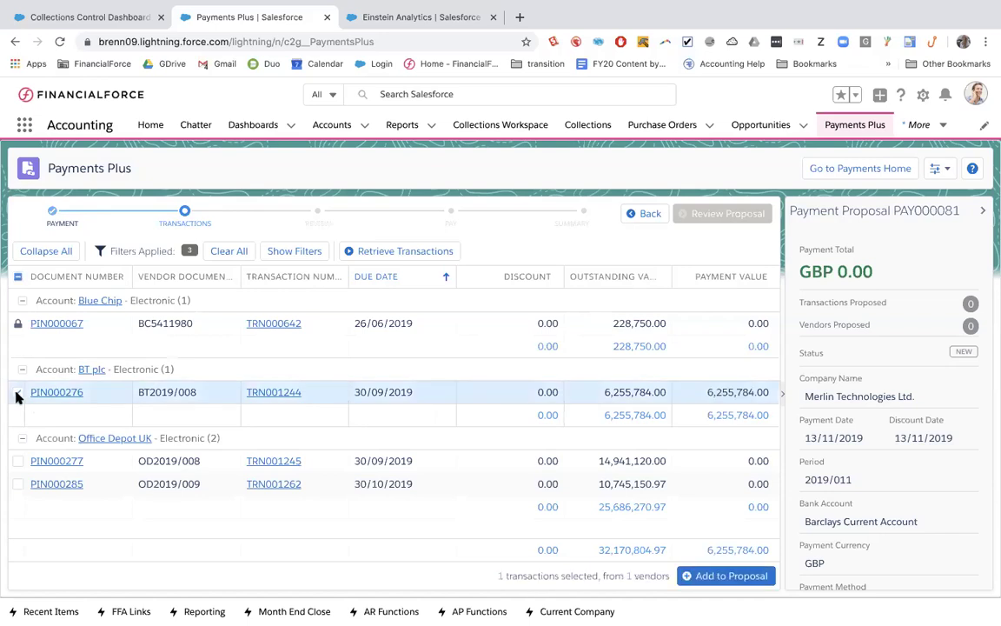
{"action": "left_click", "coordinate": [17, 393]}
{"action": "left_click", "coordinate": [17, 393]}
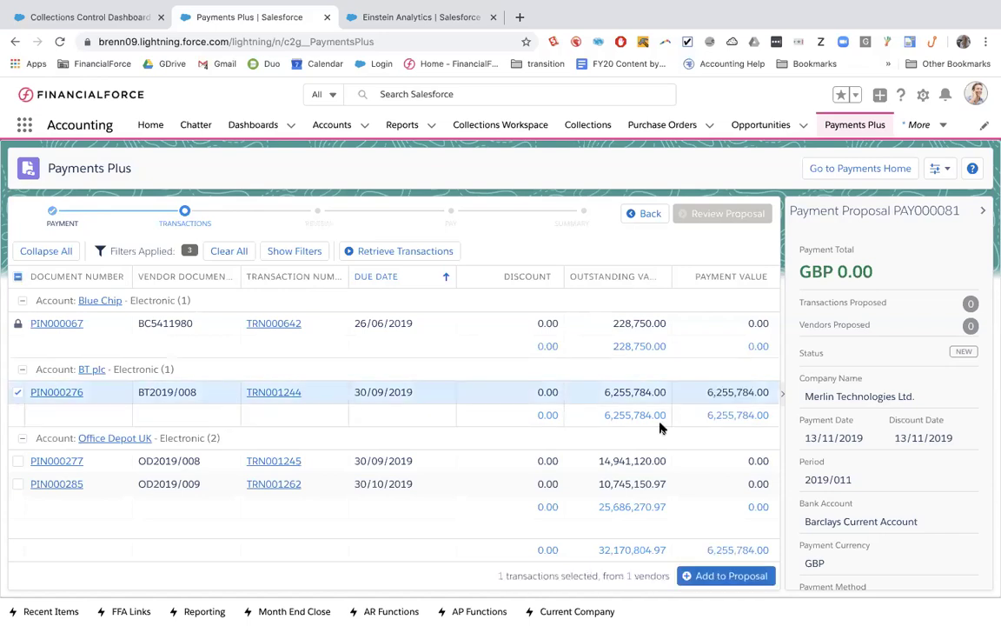
{"action": "left_click", "coordinate": [718, 393]}
{"action": "double_click", "coordinate": [706, 393]}
{"action": "left_click", "coordinate": [16, 393]}
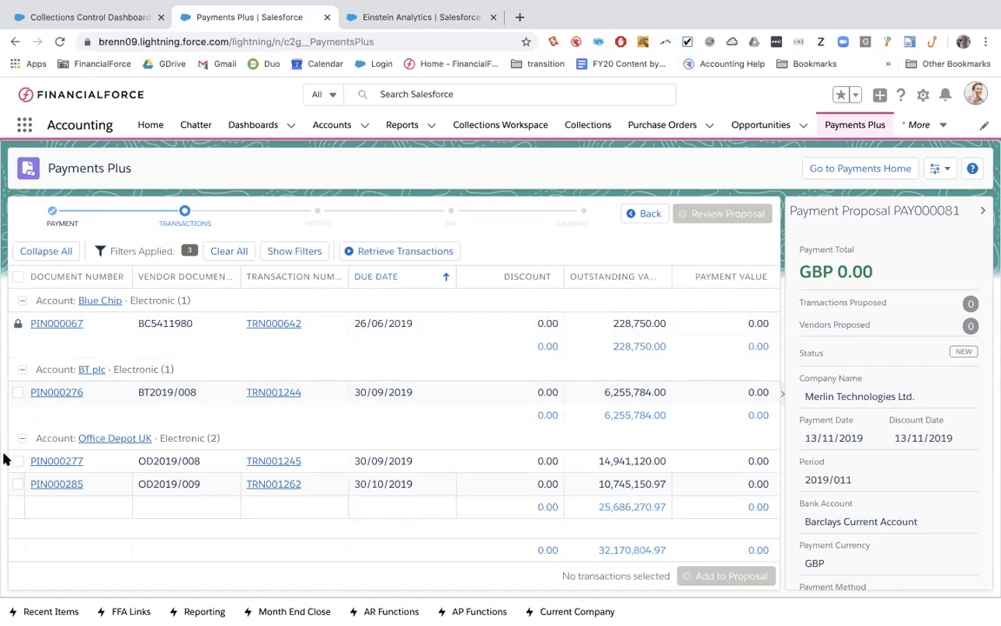
Add the BT plc invoice and the Office Depot UK invoice due 30/09/2019 to the payment proposal.
{"action": "left_click", "coordinate": [17, 392]}
{"action": "left_click", "coordinate": [18, 462]}
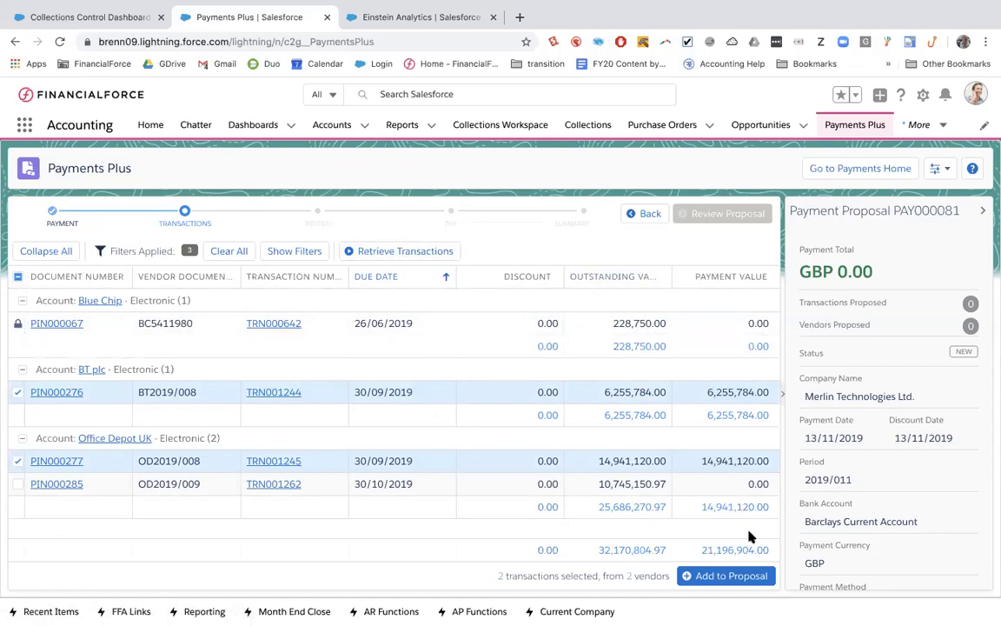
{"action": "left_click", "coordinate": [728, 576]}
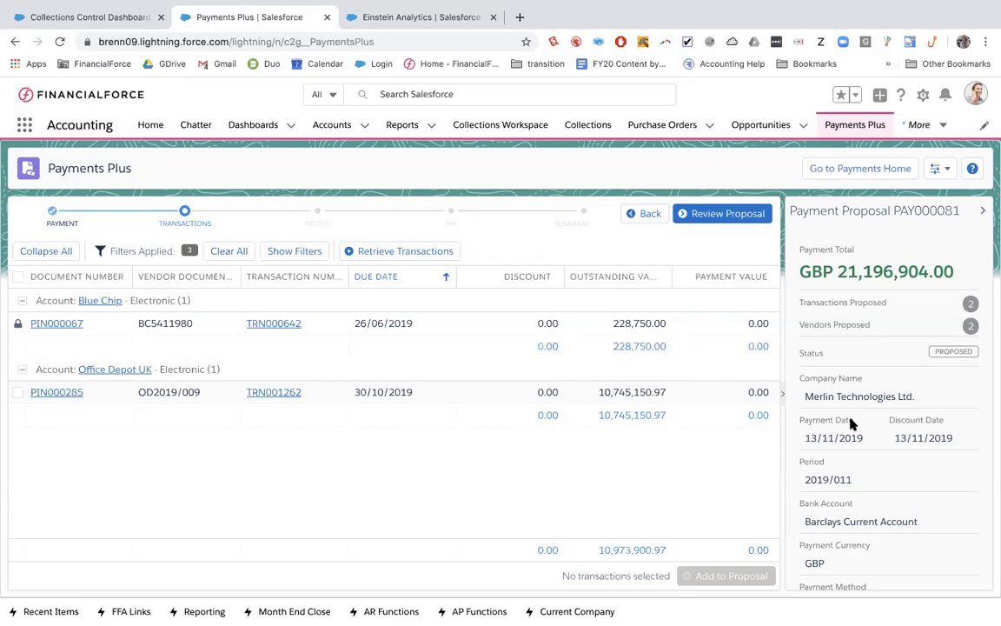
Open the Accounts Payable Dashboard and examine its vendor invoices, payables invoice status, discounts taken and posted payments.
{"action": "left_click", "coordinate": [290, 127]}
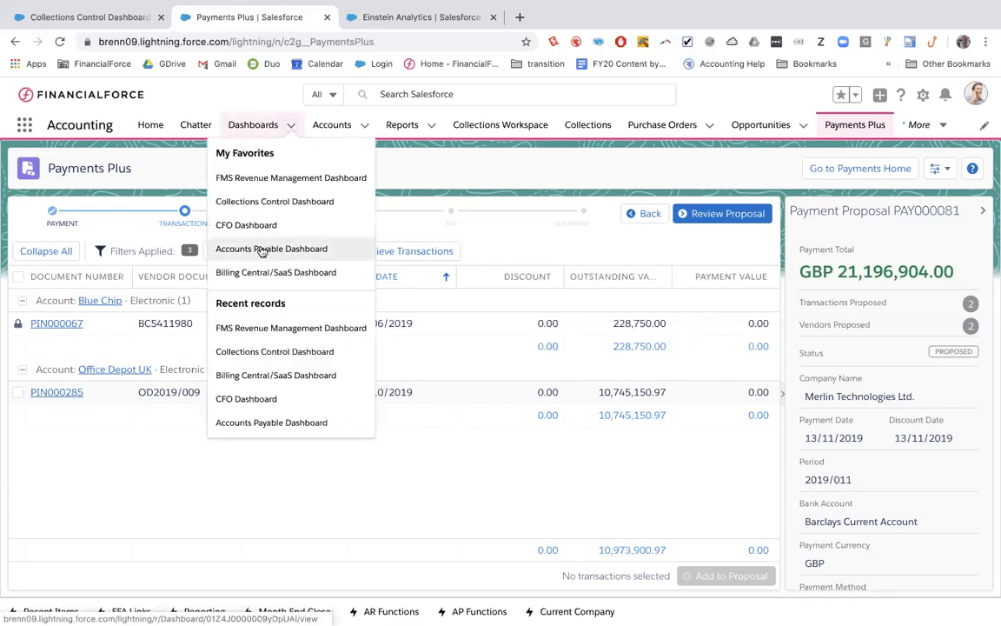
{"action": "left_click", "coordinate": [270, 247]}
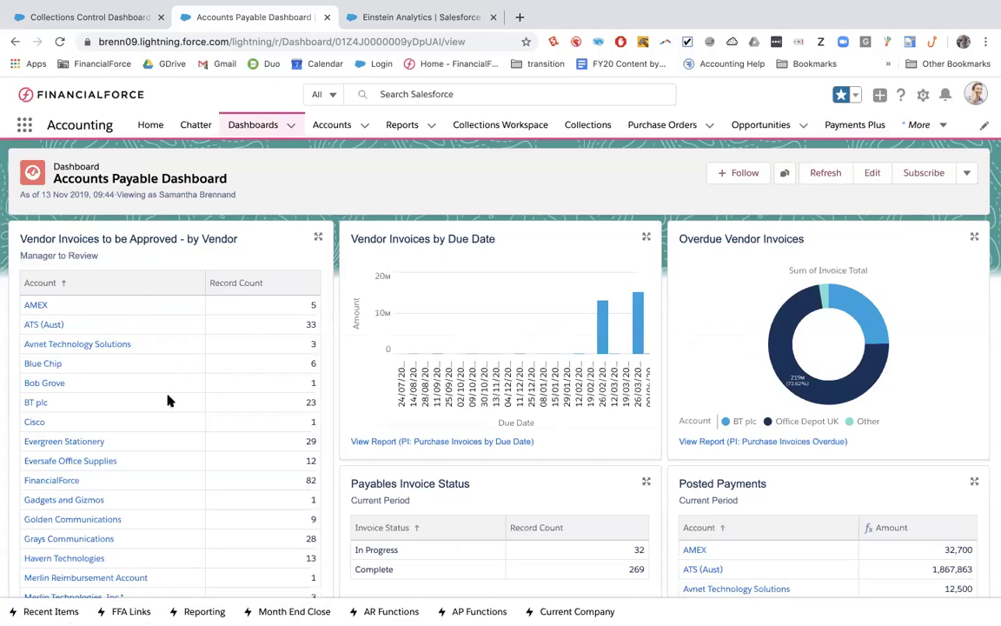
{"action": "scroll", "coordinate": [168, 400], "scroll_direction": "down", "scroll_amount": 2}
{"action": "scroll", "coordinate": [169, 400], "scroll_direction": "down", "scroll_amount": 3}
{"action": "scroll", "coordinate": [174, 391], "scroll_direction": "up", "scroll_amount": 4}
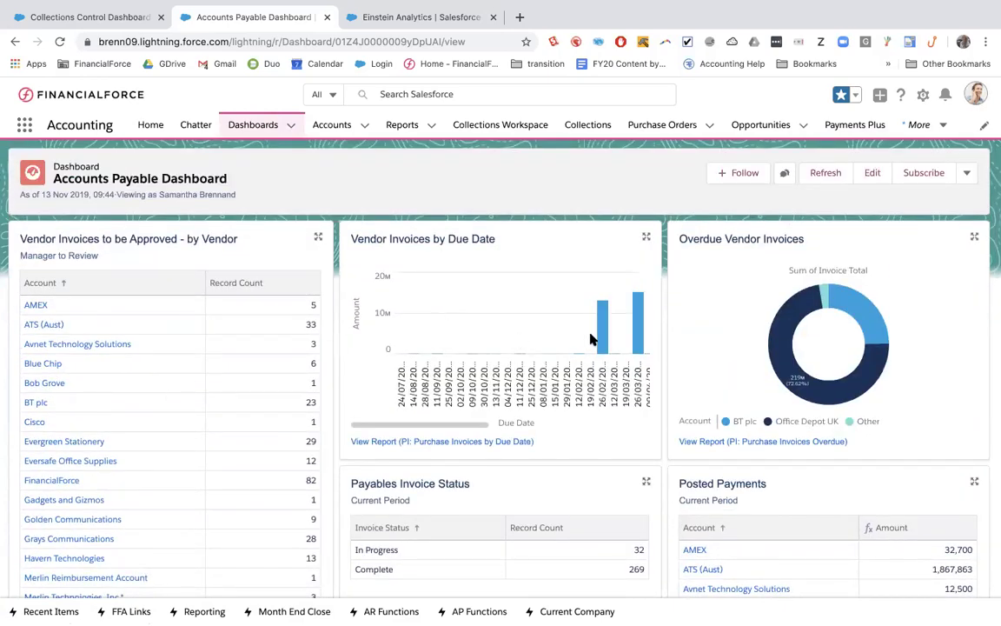
{"action": "scroll", "coordinate": [643, 349], "scroll_direction": "down", "scroll_amount": 2}
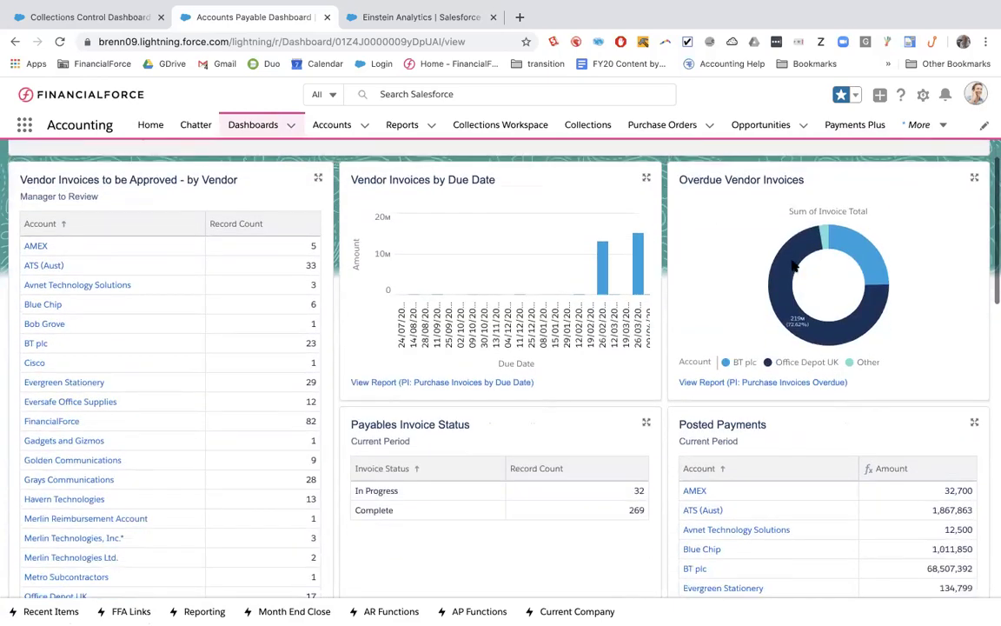
{"action": "scroll", "coordinate": [613, 318], "scroll_direction": "down", "scroll_amount": 4}
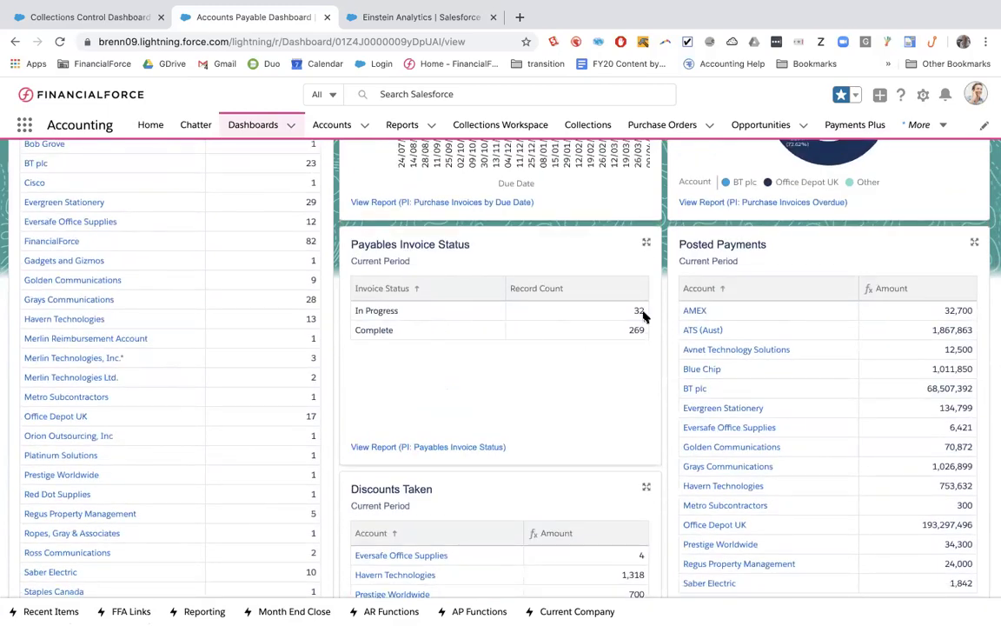
{"action": "left_click", "coordinate": [608, 313]}
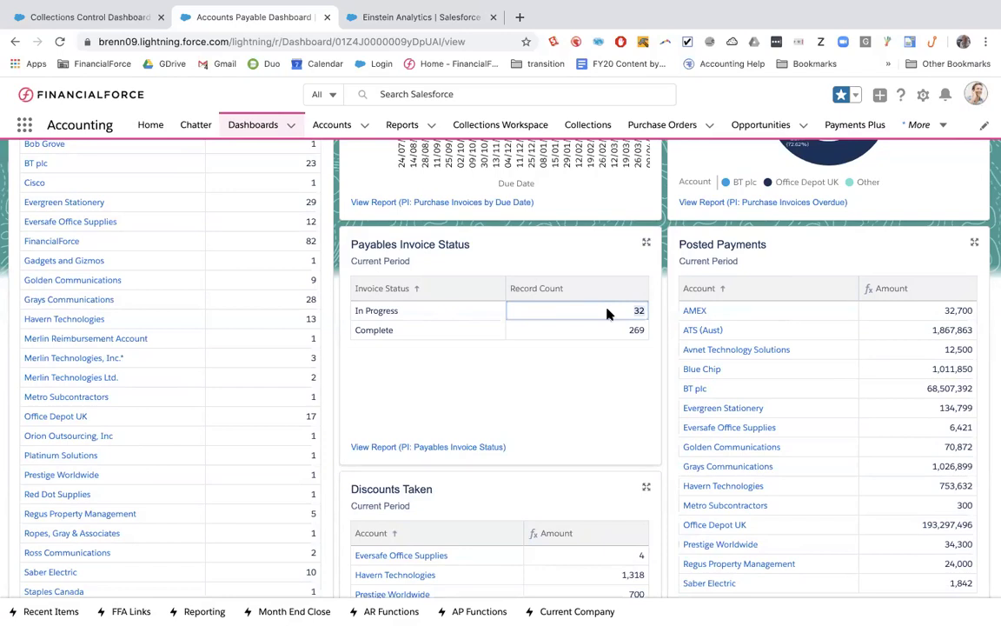
{"action": "scroll", "coordinate": [889, 285], "scroll_direction": "down", "scroll_amount": 1}
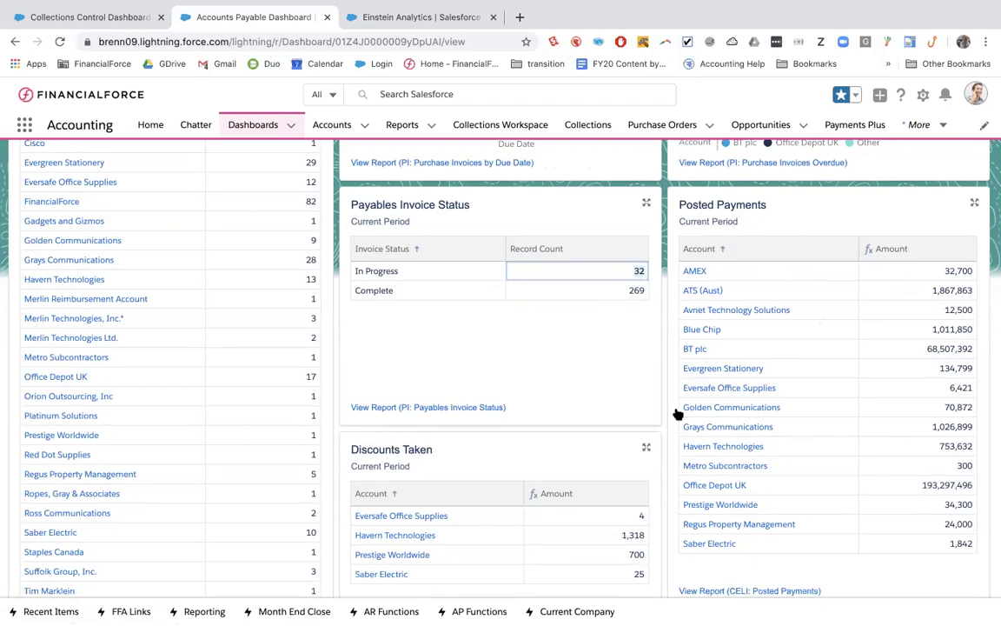
{"action": "scroll", "coordinate": [613, 302], "scroll_direction": "up", "scroll_amount": 3}
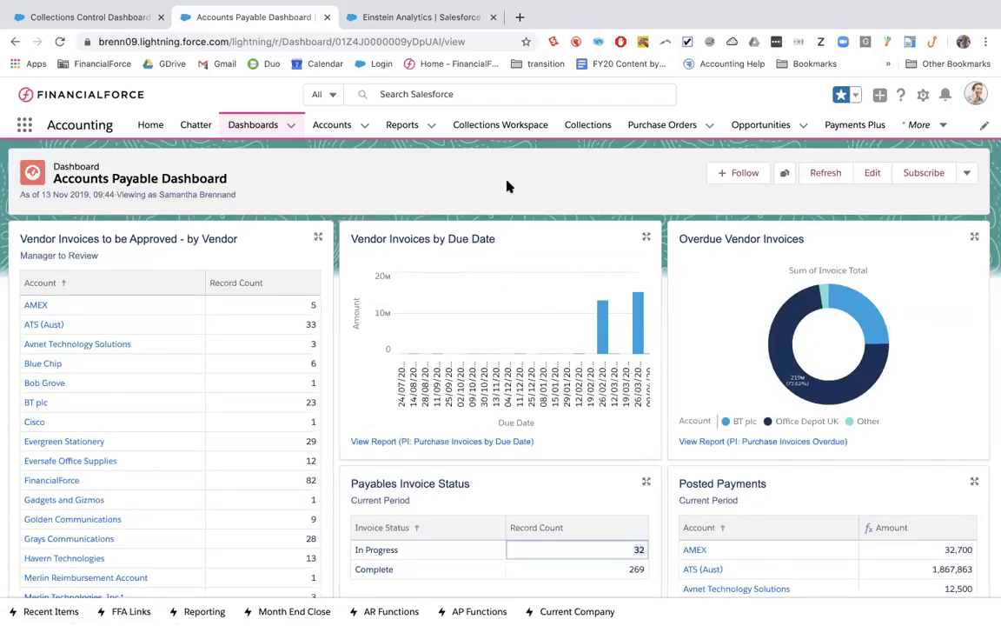
Display the Reporting links to the balance sheet, income statement, trial balance and cash flow reports.
{"action": "left_click", "coordinate": [396, 21]}
{"action": "left_click", "coordinate": [272, 19]}
{"action": "left_click", "coordinate": [290, 127]}
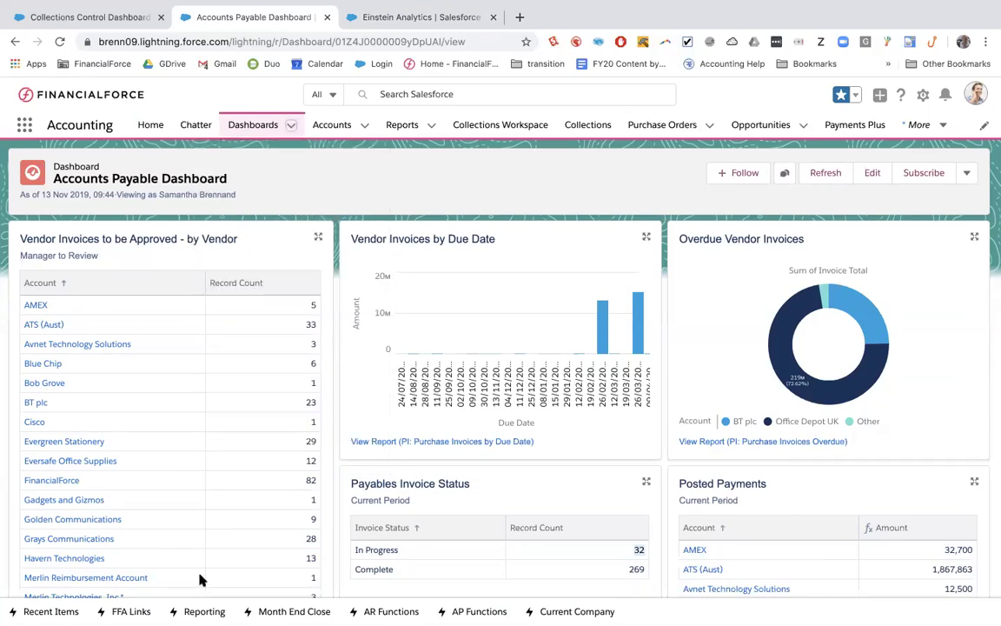
{"action": "left_click", "coordinate": [203, 611]}
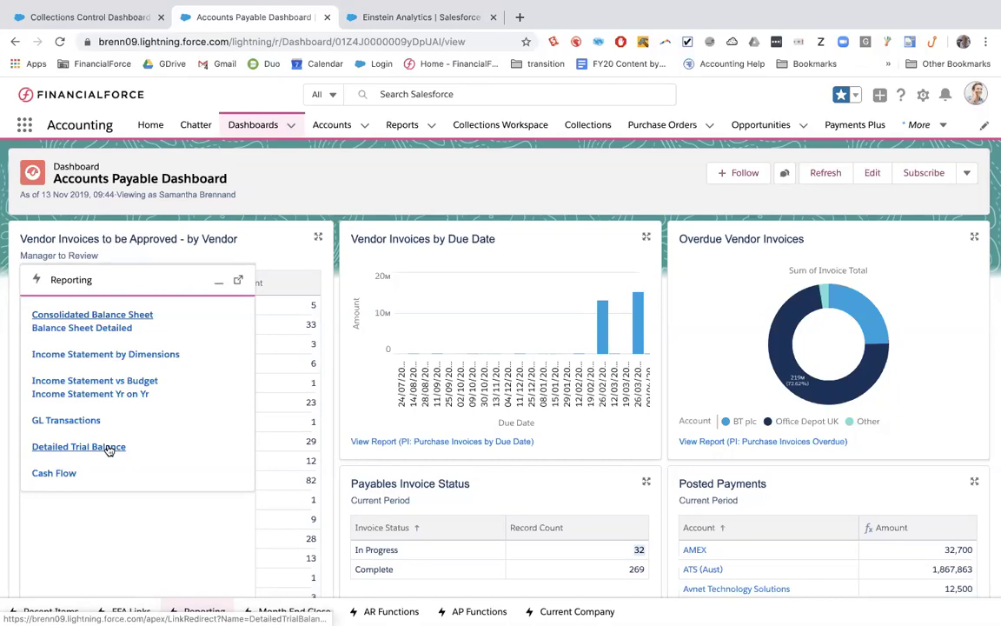
Switch to Einstein Analytics and examine the Subscription Bookings MRR waterfall chart and contract line items.
{"action": "left_click", "coordinate": [387, 15]}
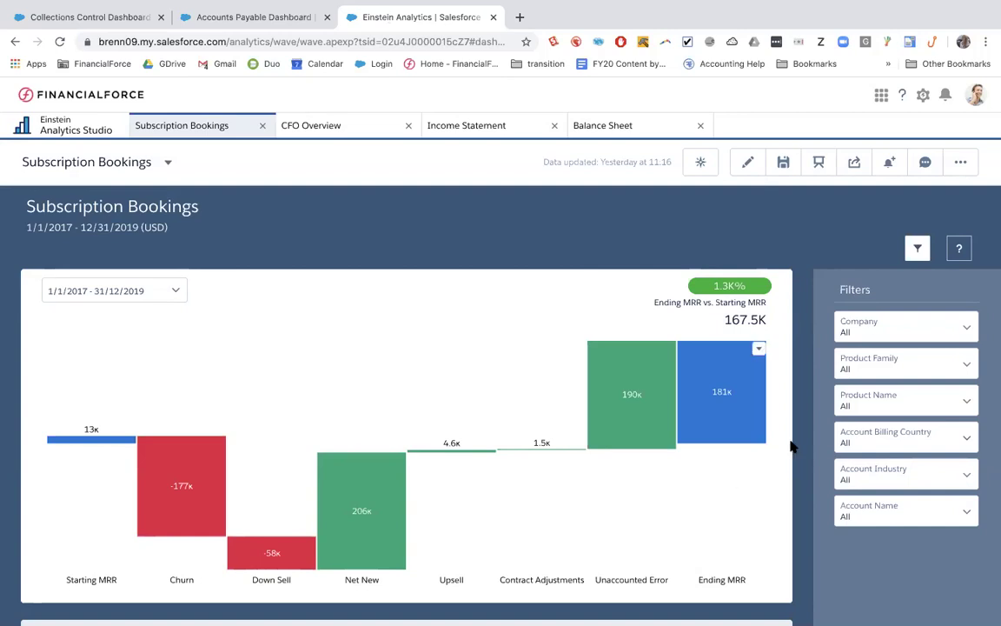
{"action": "scroll", "coordinate": [808, 434], "scroll_direction": "down", "scroll_amount": 1}
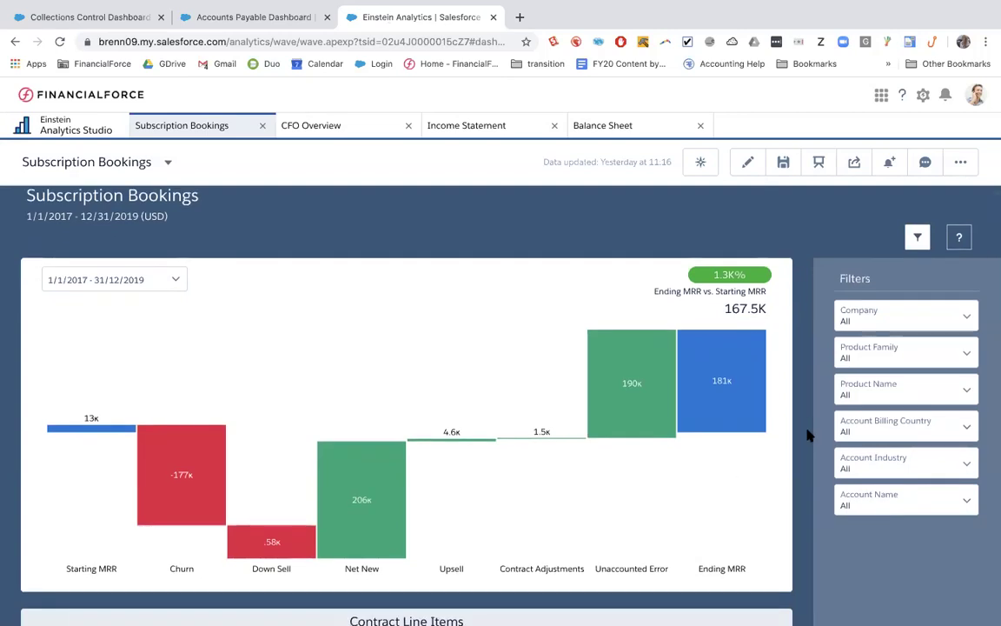
{"action": "scroll", "coordinate": [808, 435], "scroll_direction": "down", "scroll_amount": 2}
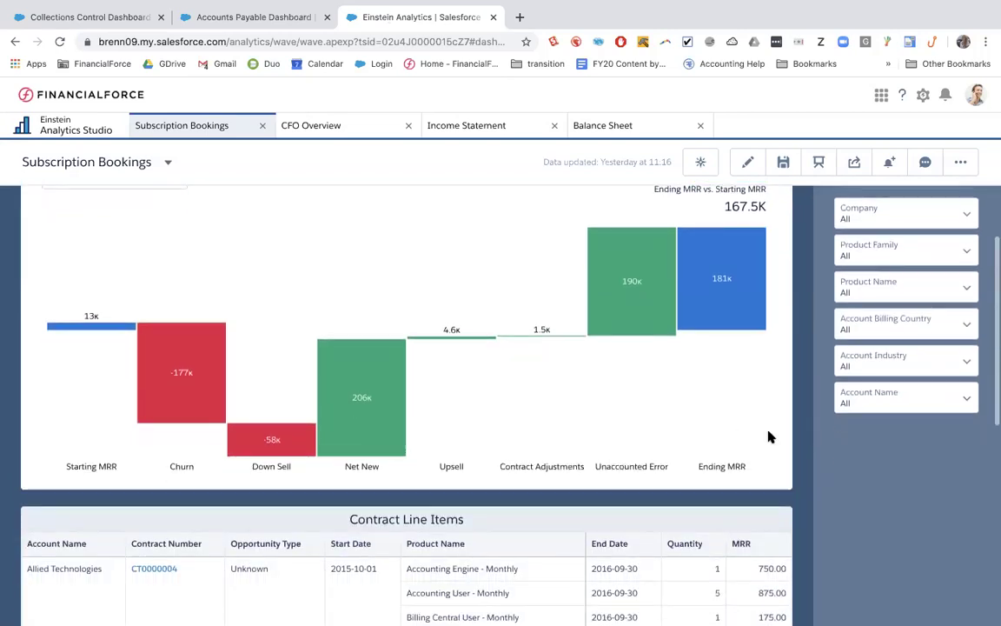
Examine the Subscription Bookings date range options, MRR waterfall chart, contract line items and available filters.
{"action": "scroll", "coordinate": [146, 423], "scroll_direction": "up", "scroll_amount": 2}
{"action": "left_click", "coordinate": [68, 293]}
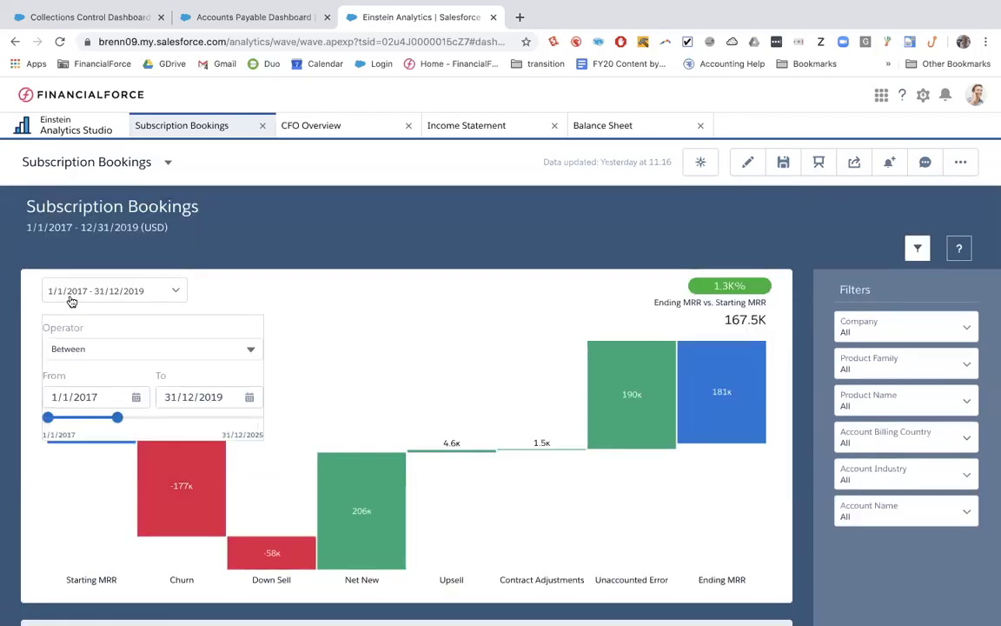
{"action": "left_click", "coordinate": [336, 400]}
{"action": "scroll", "coordinate": [330, 402], "scroll_direction": "down", "scroll_amount": 1}
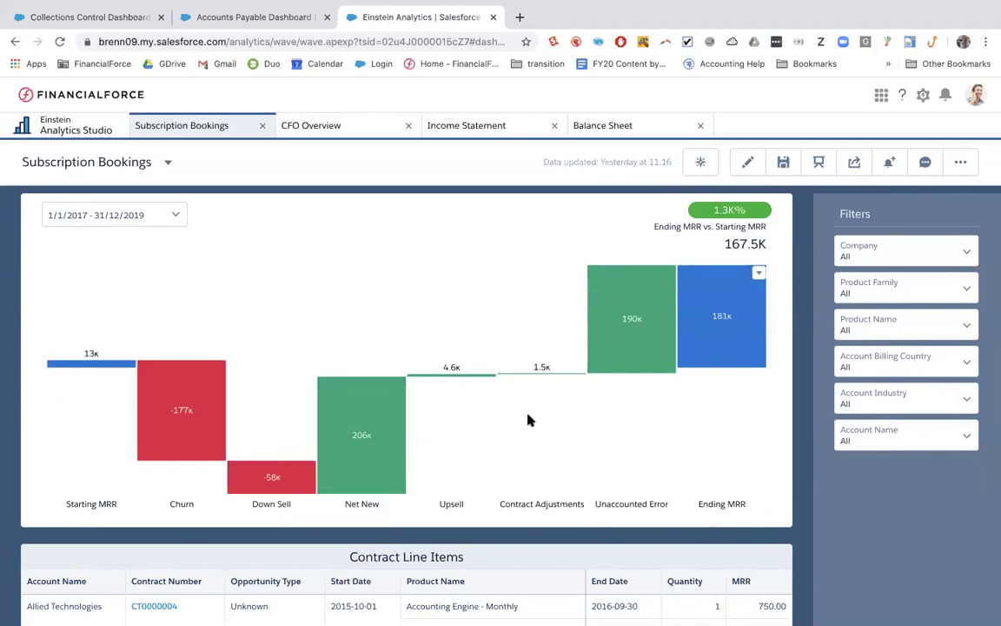
{"action": "scroll", "coordinate": [346, 596], "scroll_direction": "down", "scroll_amount": 3}
{"action": "scroll", "coordinate": [345, 536], "scroll_direction": "down", "scroll_amount": 5}
{"action": "scroll", "coordinate": [345, 535], "scroll_direction": "up", "scroll_amount": 5}
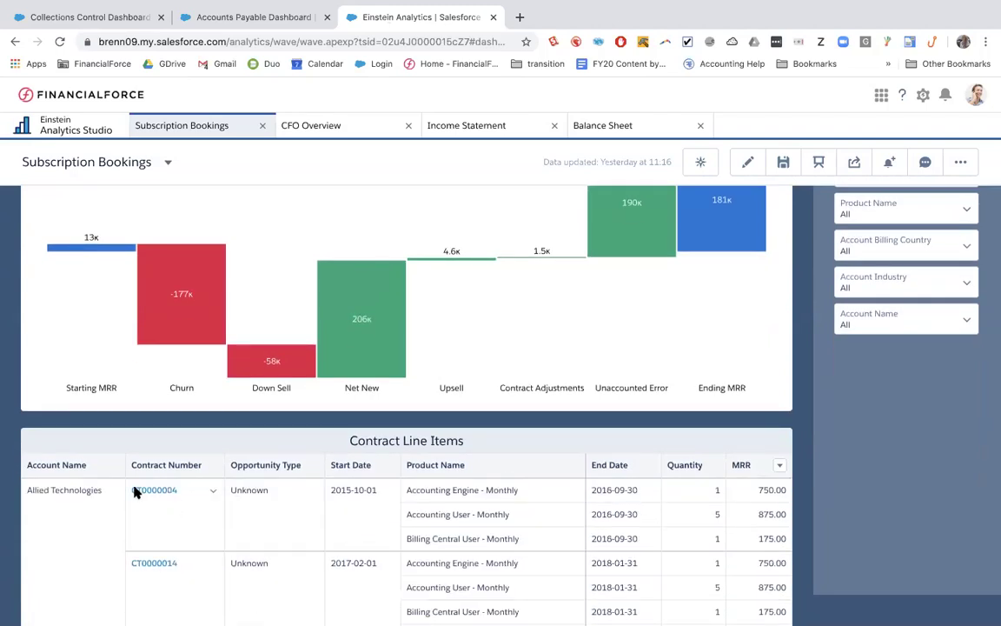
{"action": "scroll", "coordinate": [612, 398], "scroll_direction": "up", "scroll_amount": 2}
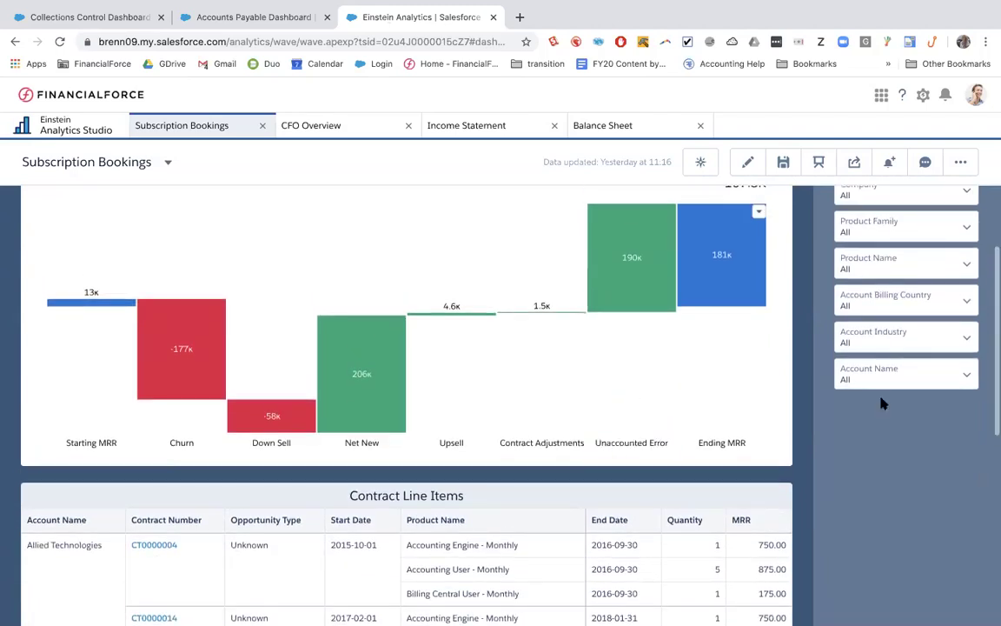
{"action": "scroll", "coordinate": [914, 229], "scroll_direction": "up", "scroll_amount": 3}
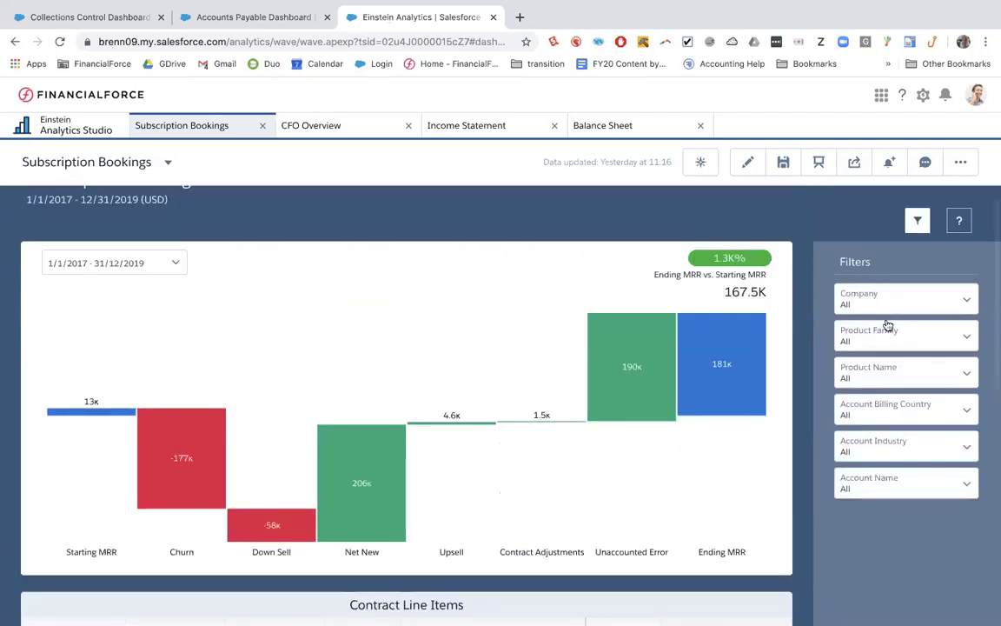
Filter the Subscription Bookings dashboard by the account industry Manufacturing.
{"action": "scroll", "coordinate": [987, 395], "scroll_direction": "down", "scroll_amount": 2}
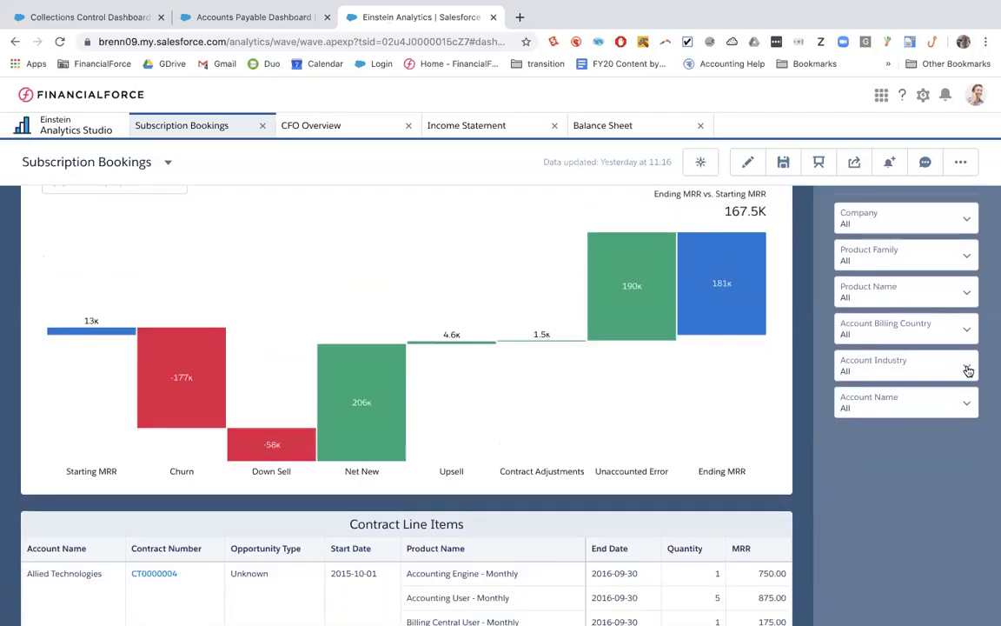
{"action": "left_click", "coordinate": [964, 369]}
{"action": "left_click", "coordinate": [870, 592]}
{"action": "scroll", "coordinate": [927, 606], "scroll_direction": "down", "scroll_amount": 3}
{"action": "scroll", "coordinate": [947, 556], "scroll_direction": "down", "scroll_amount": 2}
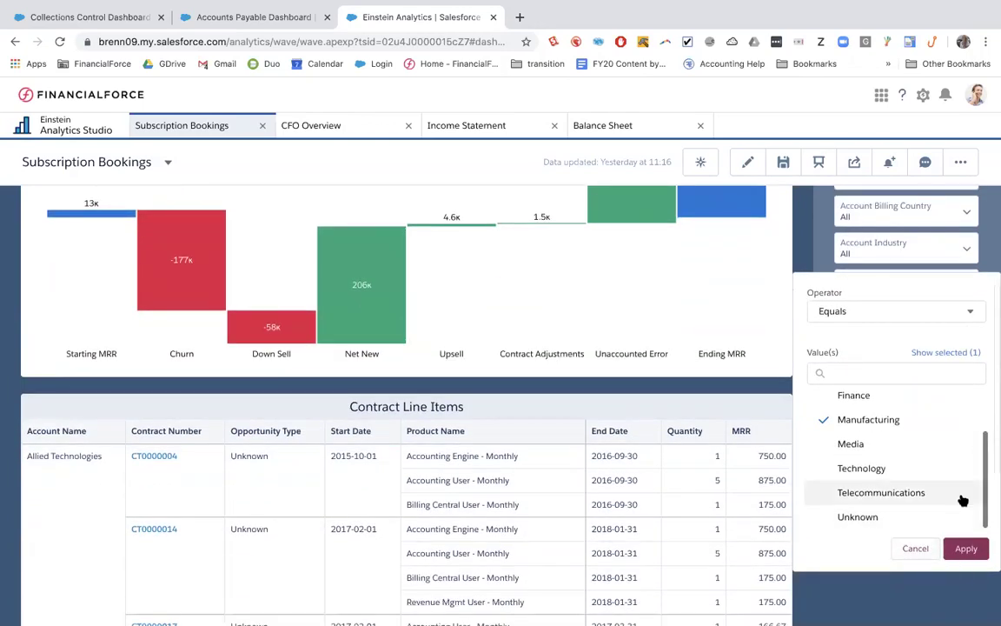
{"action": "scroll", "coordinate": [963, 501], "scroll_direction": "down", "scroll_amount": 3}
{"action": "left_click", "coordinate": [956, 404]}
{"action": "scroll", "coordinate": [817, 453], "scroll_direction": "up", "scroll_amount": 3}
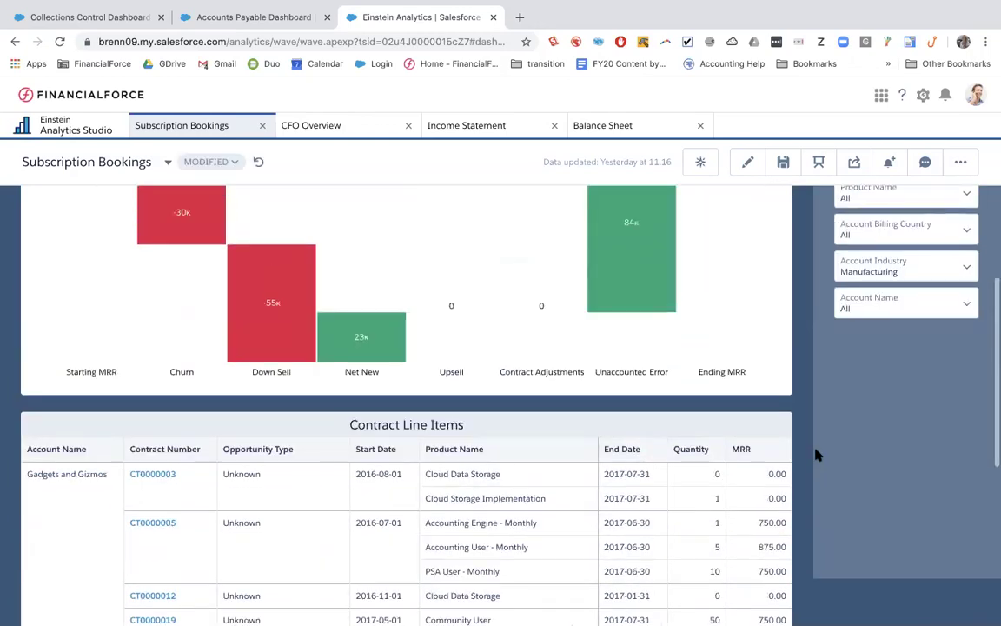
{"action": "scroll", "coordinate": [817, 454], "scroll_direction": "up", "scroll_amount": 3}
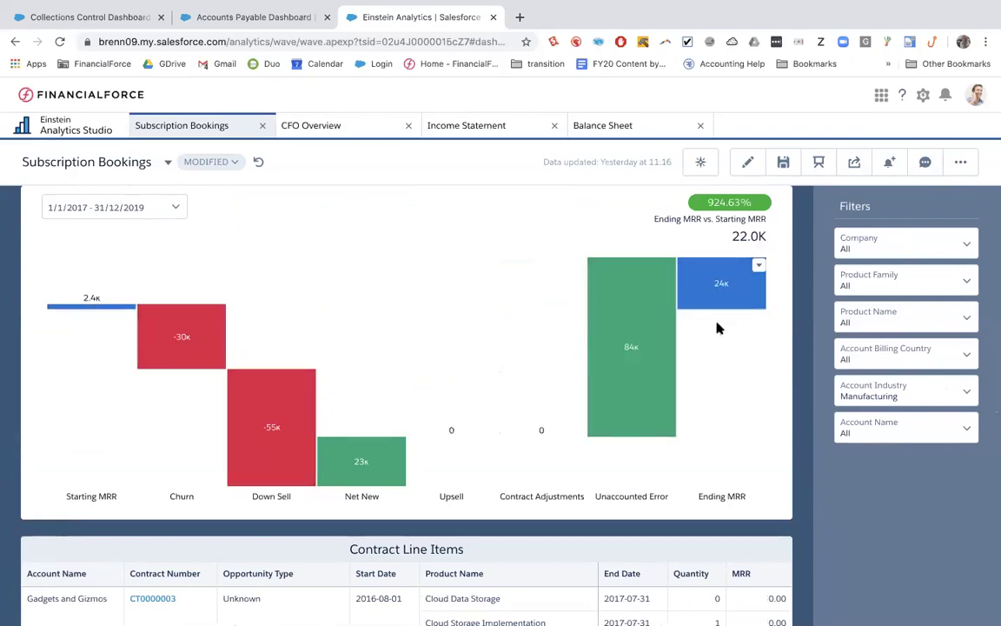
Examine the Ending MRR vs. Starting MRR figure and the account name filter's available values.
{"action": "left_click_drag", "start_coordinate": [769, 241], "coordinate": [688, 235]}
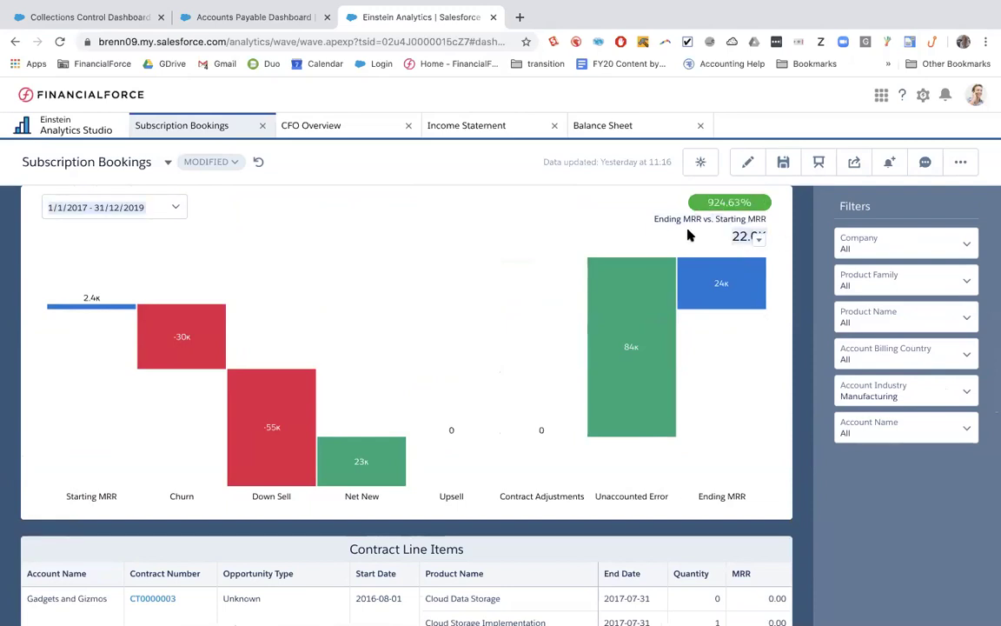
{"action": "left_click", "coordinate": [965, 426]}
{"action": "scroll", "coordinate": [860, 594], "scroll_direction": "down", "scroll_amount": 1}
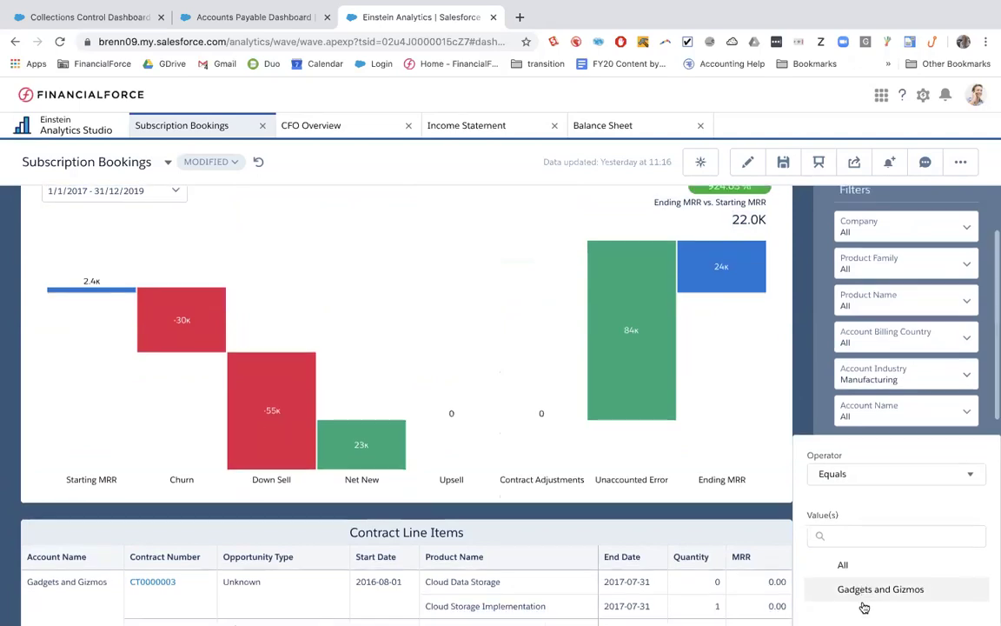
{"action": "scroll", "coordinate": [865, 608], "scroll_direction": "up", "scroll_amount": 1}
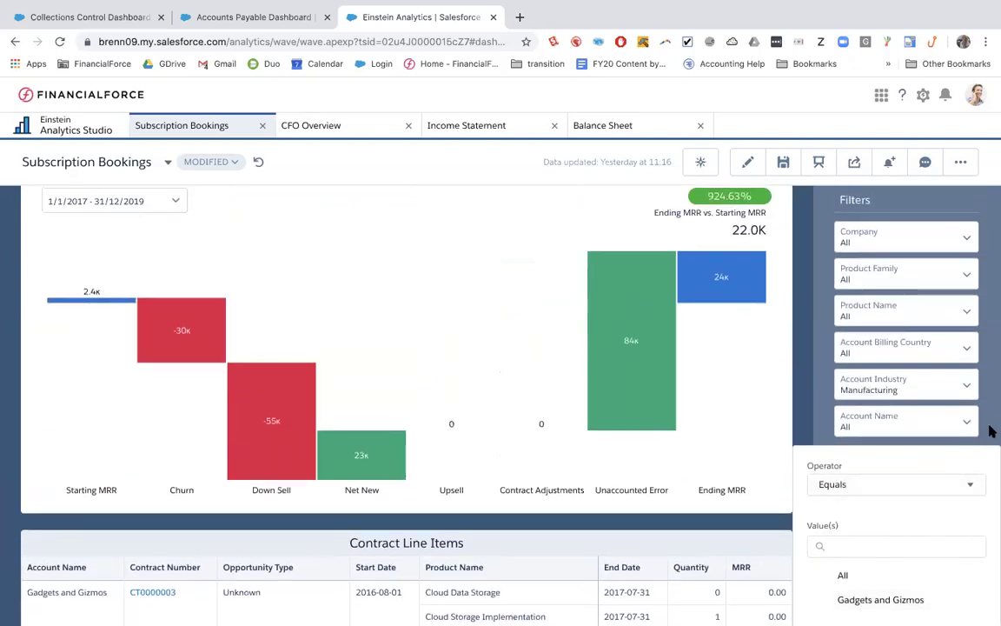
{"action": "left_click", "coordinate": [898, 425]}
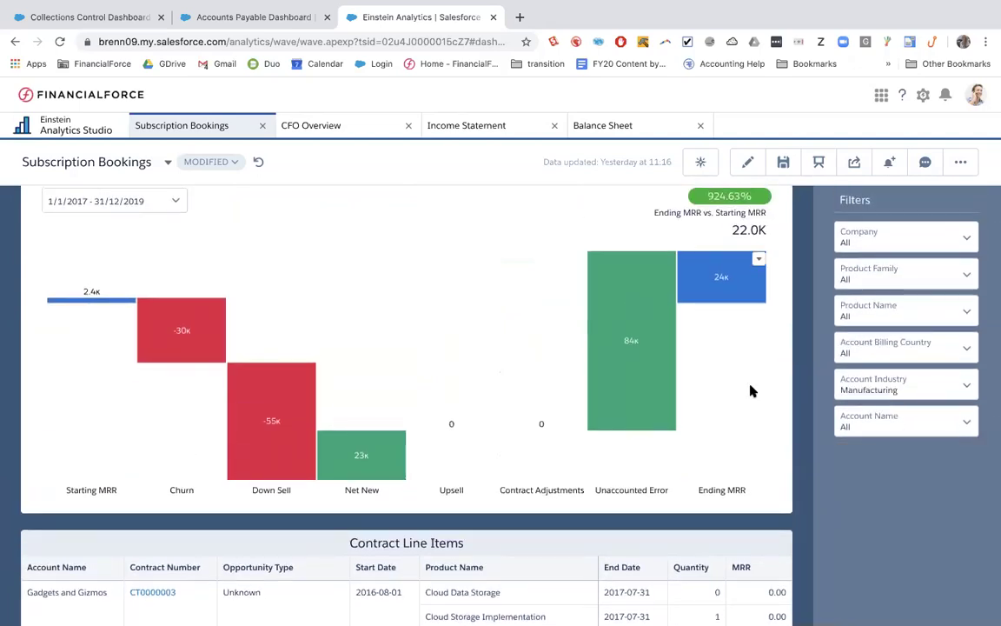
Filter the contract line items by the waterfall chart's Net New bar and clear that selection again.
{"action": "scroll", "coordinate": [274, 400], "scroll_direction": "down", "scroll_amount": 3}
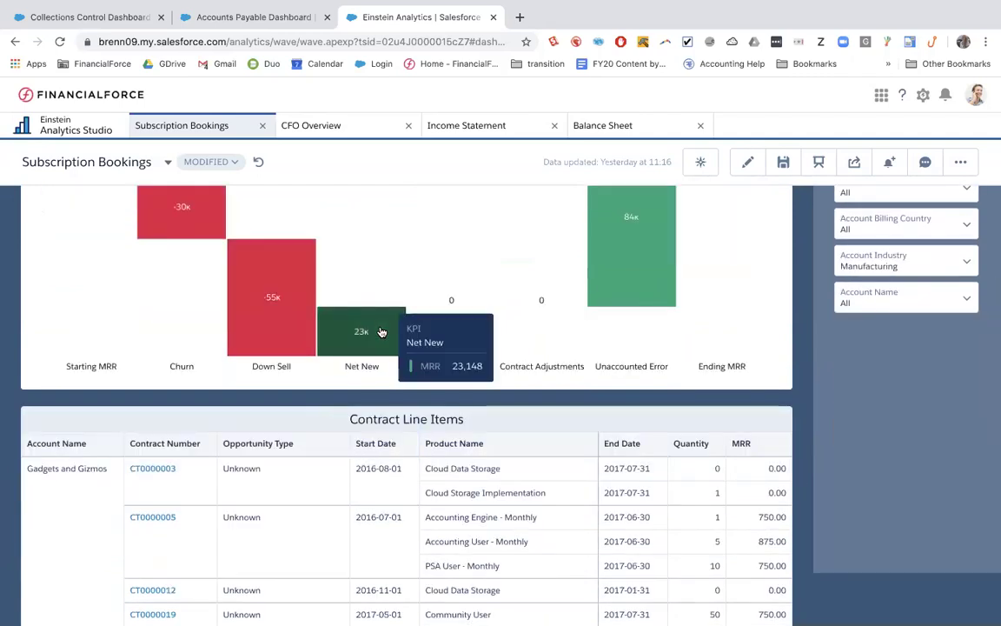
{"action": "left_click", "coordinate": [374, 334]}
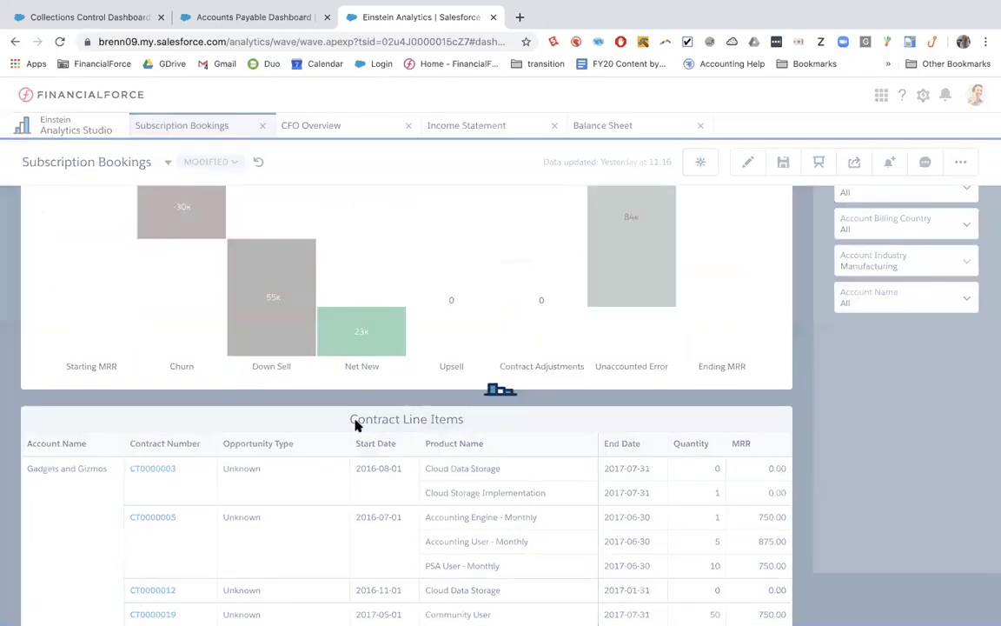
{"action": "scroll", "coordinate": [261, 391], "scroll_direction": "down", "scroll_amount": 3}
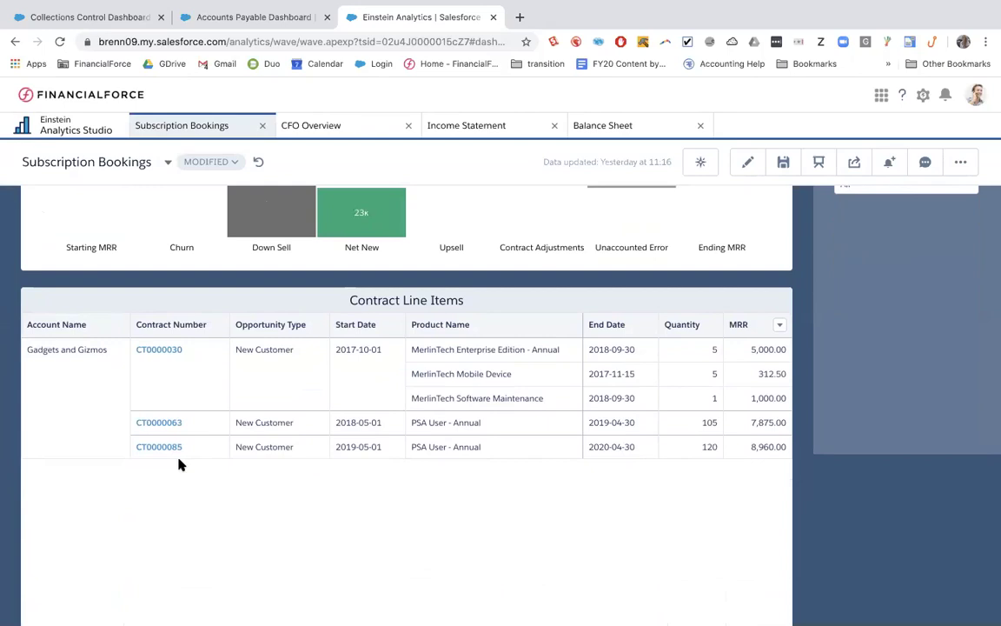
{"action": "scroll", "coordinate": [293, 425], "scroll_direction": "up", "scroll_amount": 5}
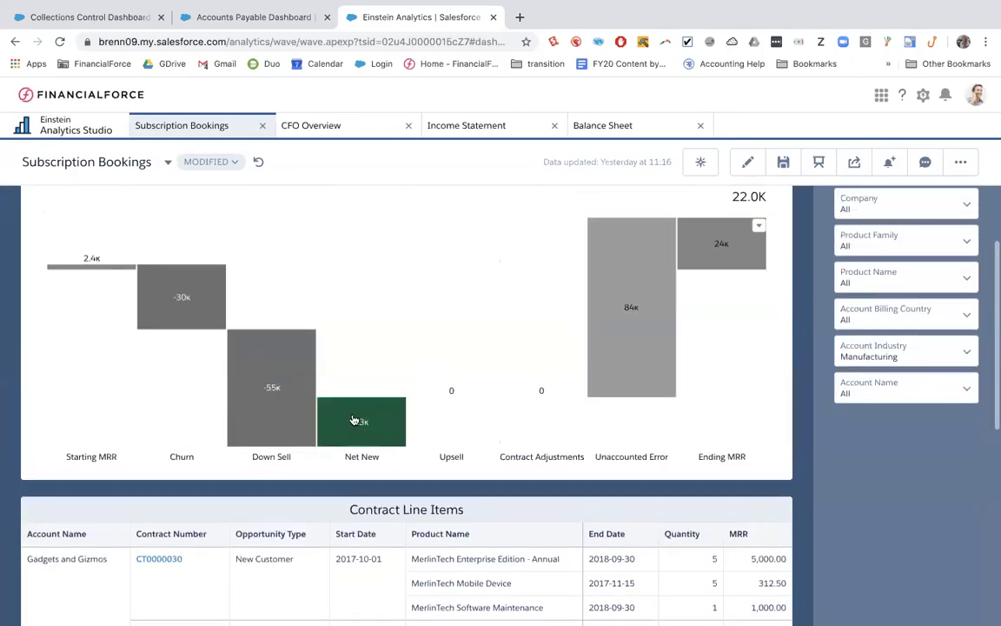
{"action": "left_click", "coordinate": [352, 423]}
{"action": "scroll", "coordinate": [206, 425], "scroll_direction": "down", "scroll_amount": 6}
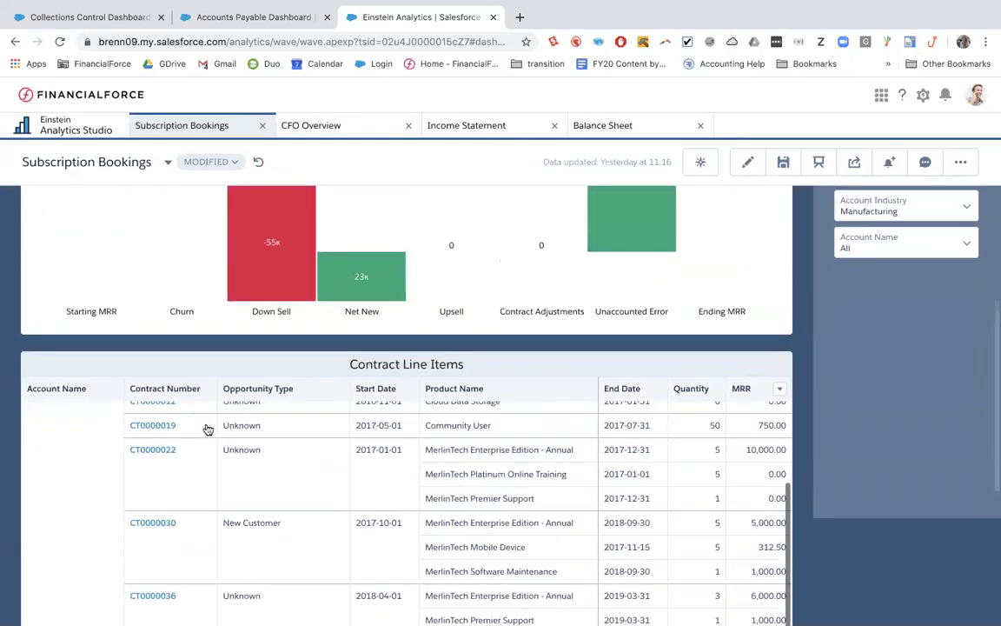
{"action": "scroll", "coordinate": [207, 430], "scroll_direction": "up", "scroll_amount": 10}
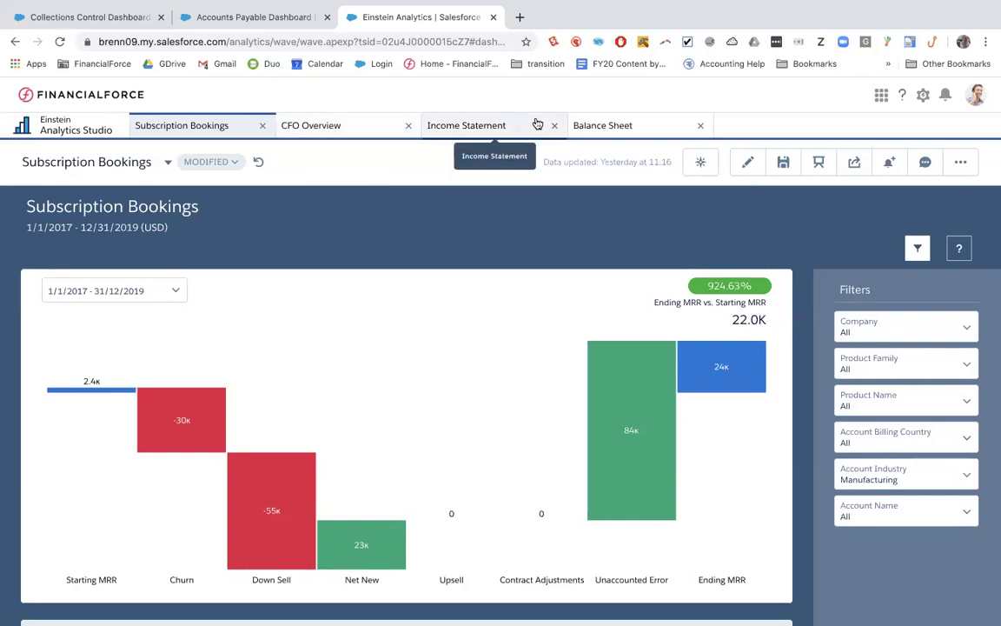
Open the Income Statement dashboard and the Balance Sheet dashboard to view their general ledger account figures.
{"action": "left_click", "coordinate": [491, 129]}
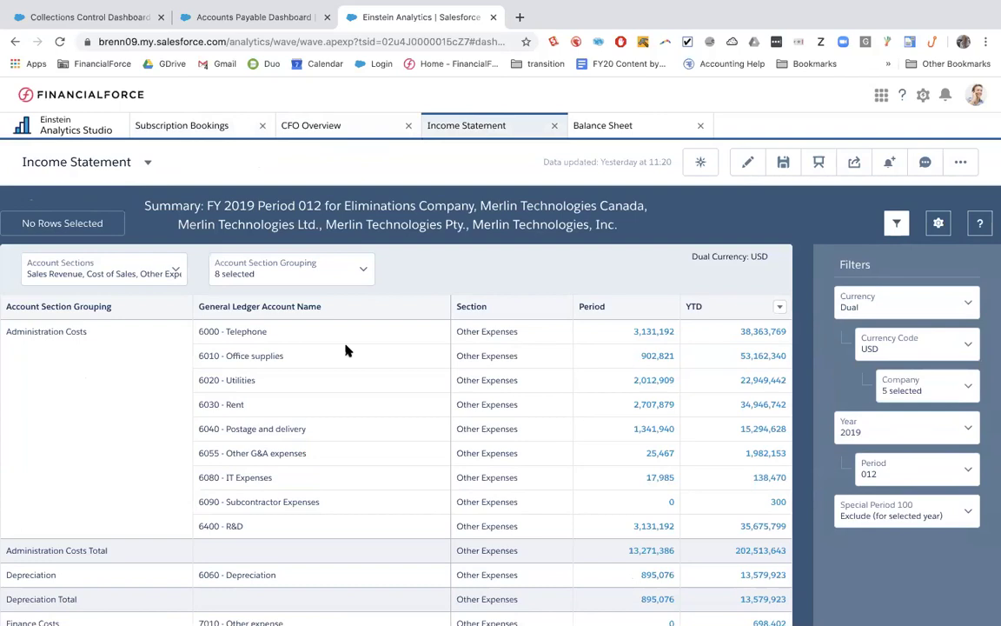
{"action": "left_click", "coordinate": [616, 128]}
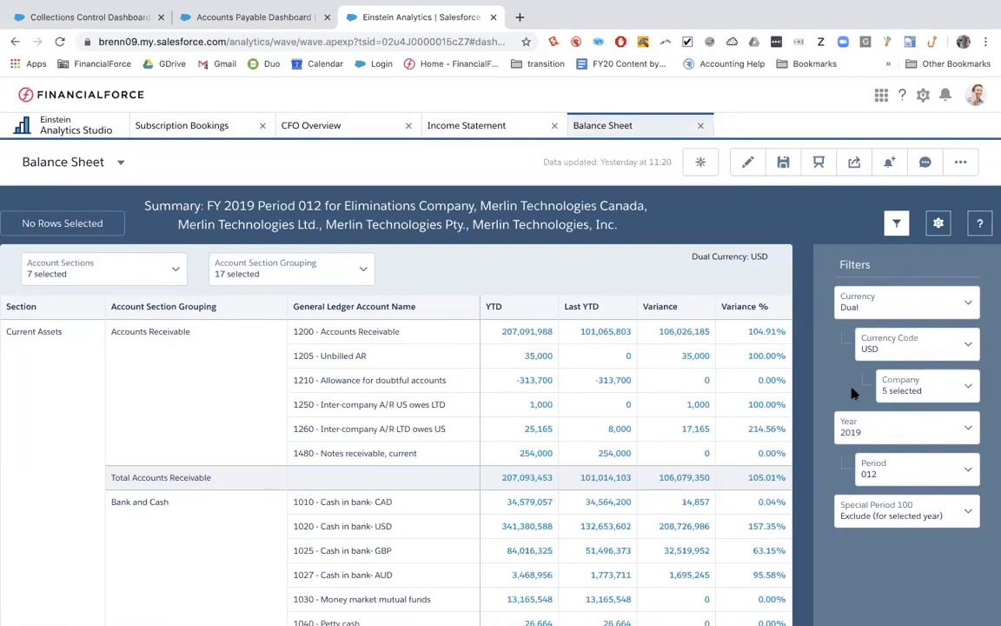
{"action": "scroll", "coordinate": [835, 375], "scroll_direction": "down", "scroll_amount": 1}
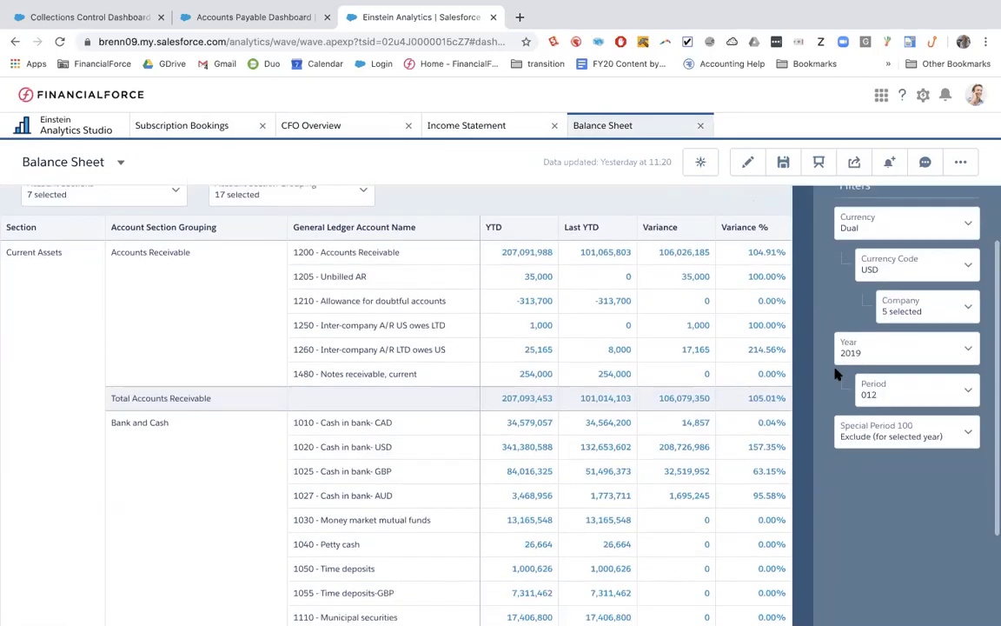
Limit the balance sheet's company filter to Eliminations Company and Merlin Technologies Ltd.
{"action": "left_click", "coordinate": [969, 310]}
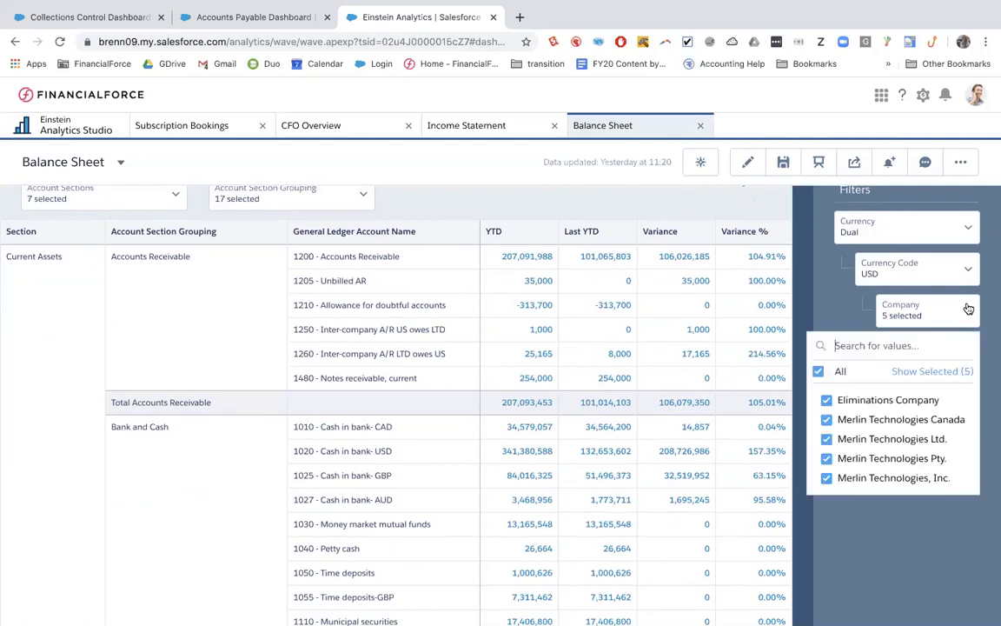
{"action": "left_click", "coordinate": [817, 372]}
{"action": "left_click", "coordinate": [827, 399]}
{"action": "left_click", "coordinate": [740, 396]}
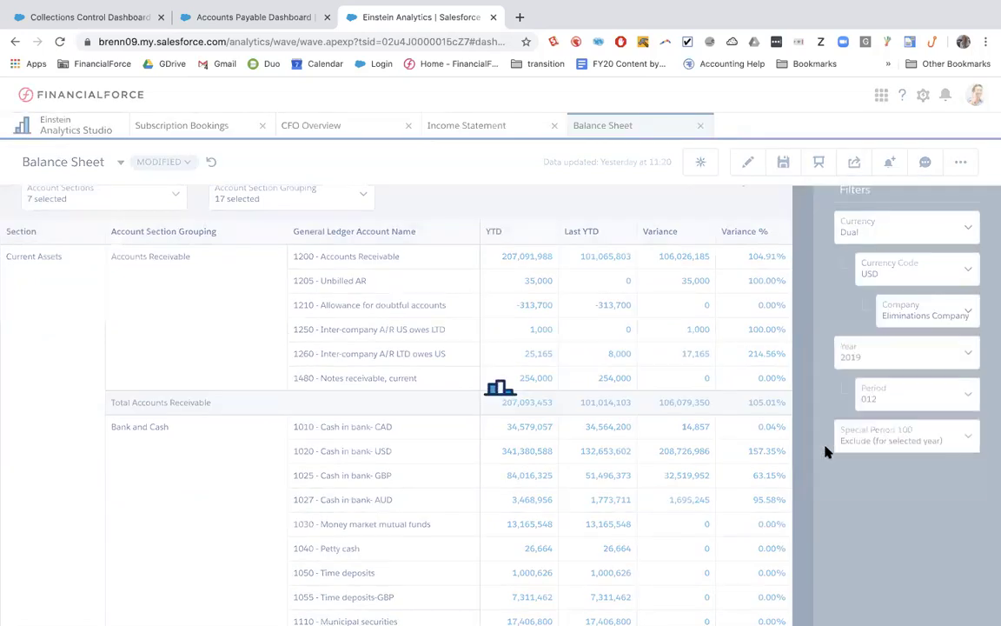
{"action": "left_click", "coordinate": [930, 318]}
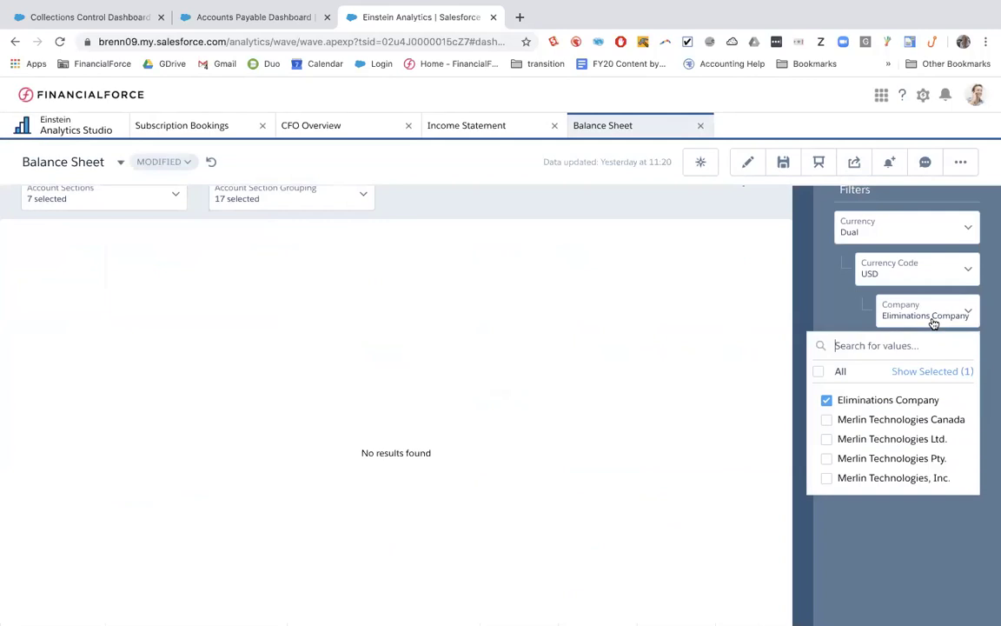
{"action": "left_click", "coordinate": [826, 438]}
{"action": "left_click", "coordinate": [737, 269]}
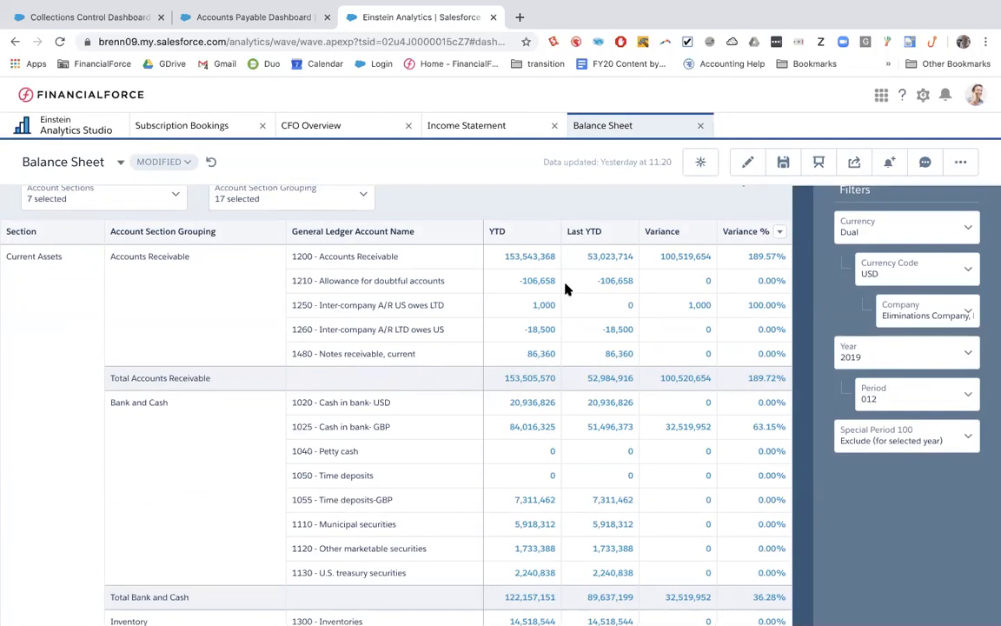
Set the balance sheet's company filter back to all companies.
{"action": "left_click", "coordinate": [917, 315]}
{"action": "left_click", "coordinate": [825, 372]}
{"action": "left_click", "coordinate": [743, 266]}
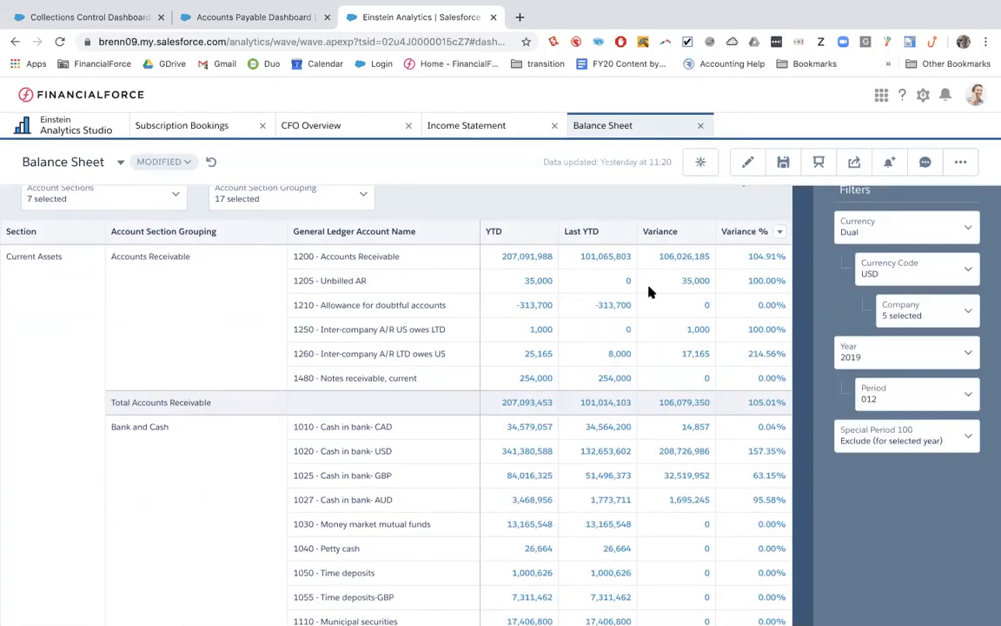
Set the balance sheet's year filter to 2018 and return it to 2019.
{"action": "left_click", "coordinate": [904, 352]}
{"action": "left_click", "coordinate": [849, 500]}
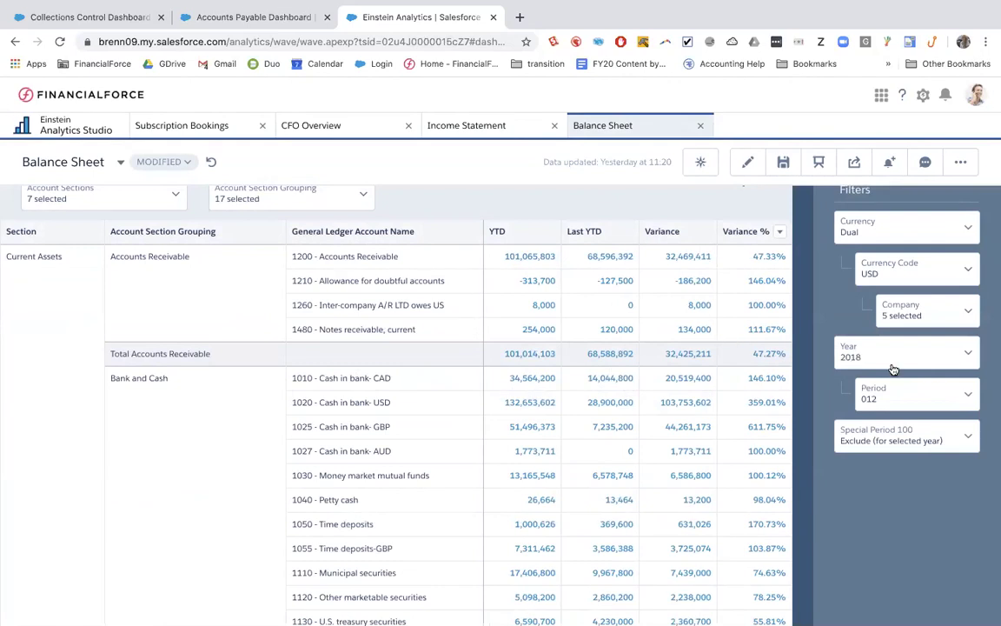
{"action": "left_click", "coordinate": [891, 358]}
{"action": "left_click", "coordinate": [849, 480]}
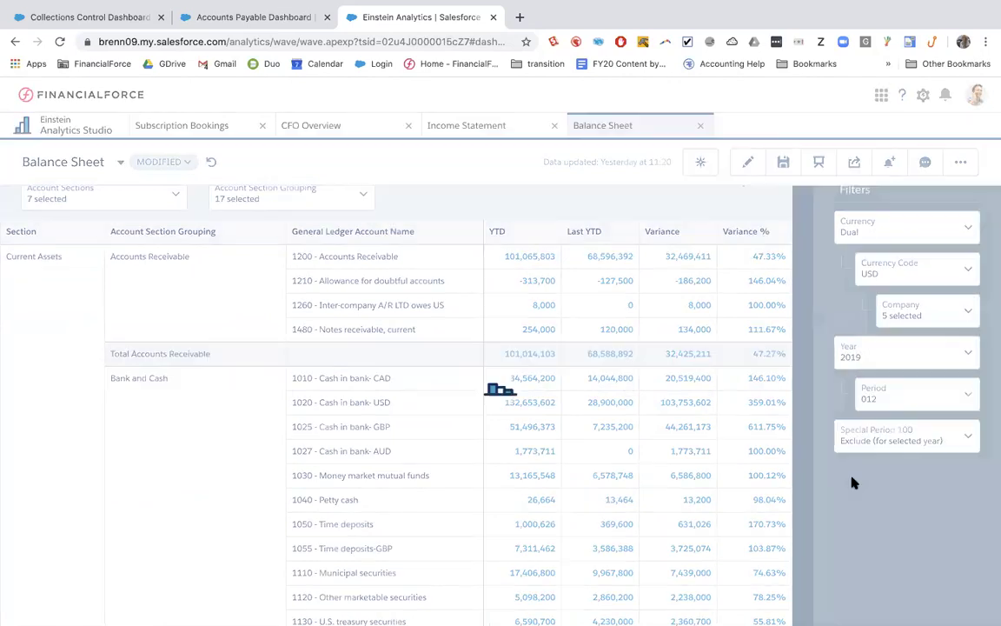
Look through the period and currency options available for filtering the balance sheet.
{"action": "left_click", "coordinate": [921, 398]}
{"action": "scroll", "coordinate": [849, 476], "scroll_direction": "down", "scroll_amount": 2}
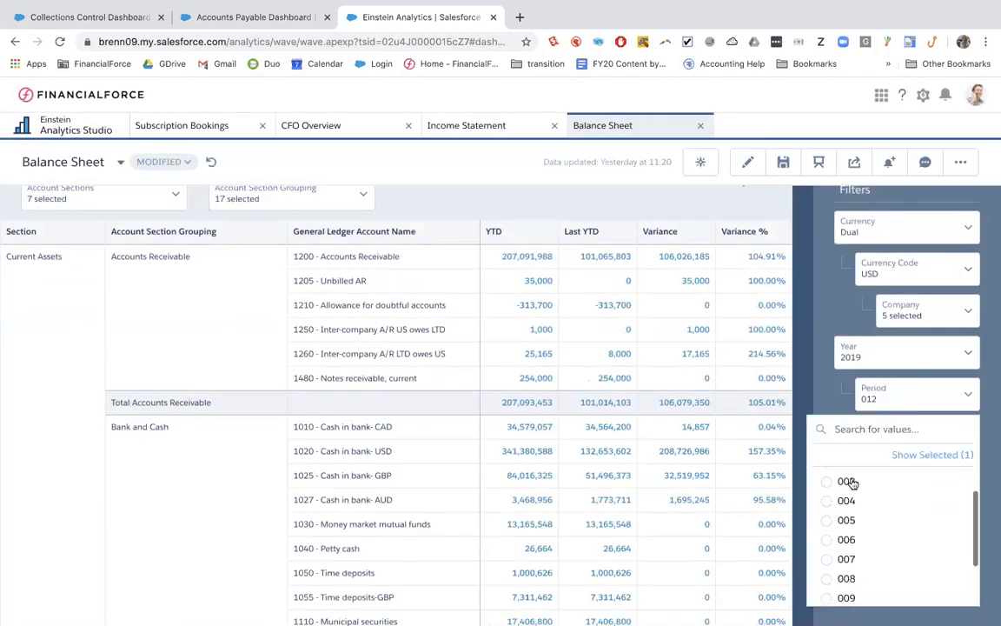
{"action": "scroll", "coordinate": [847, 522], "scroll_direction": "down", "scroll_amount": 1}
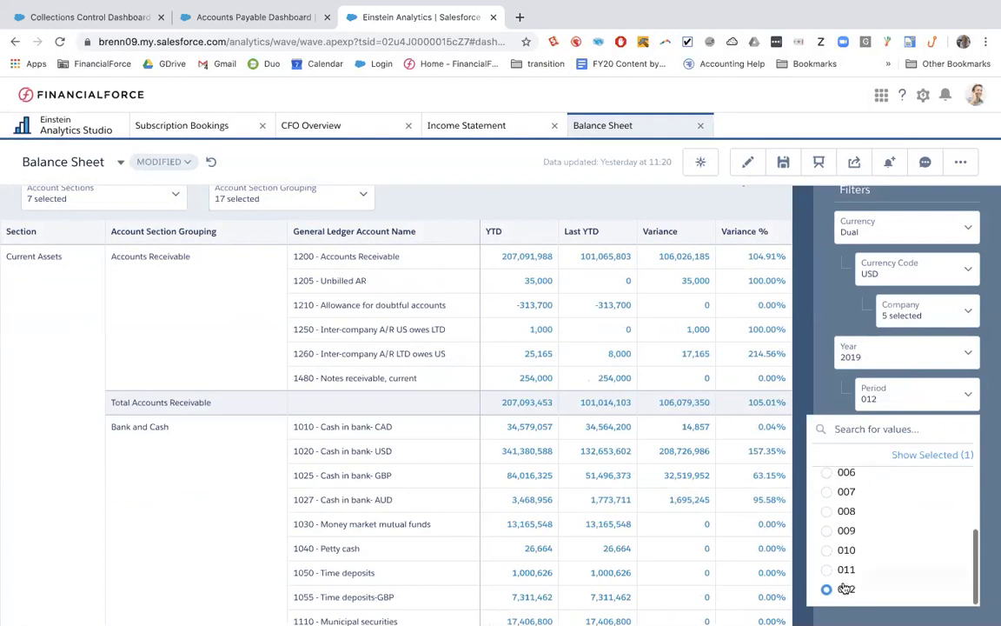
{"action": "left_click", "coordinate": [808, 402]}
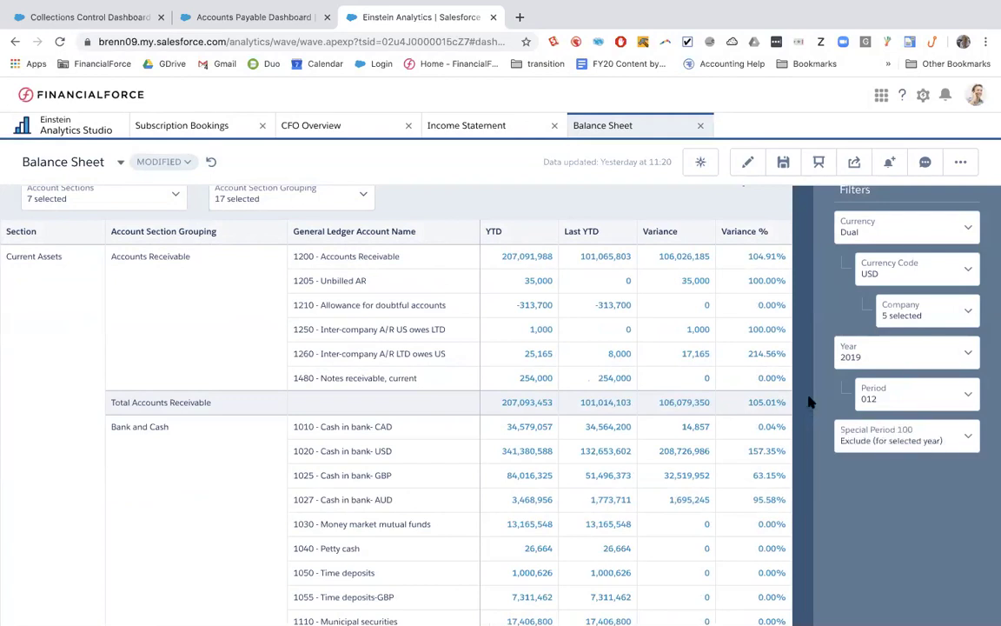
{"action": "left_click", "coordinate": [882, 231]}
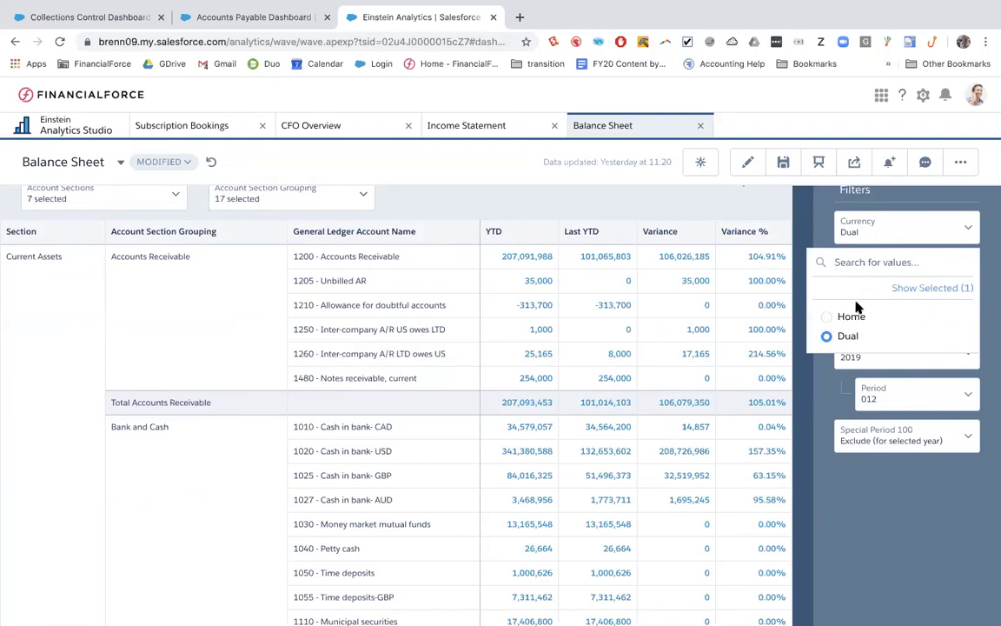
{"action": "left_click", "coordinate": [853, 238]}
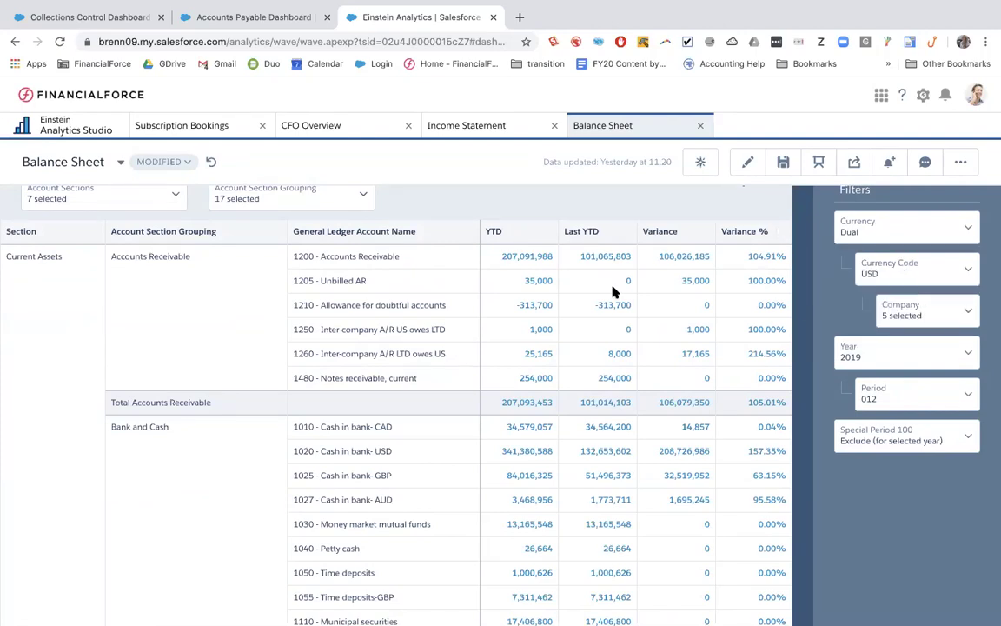
Drill into the transactions behind the year-to-date balance of 1200 - Accounts Receivable and return to the balance sheet summary.
{"action": "left_click", "coordinate": [508, 260]}
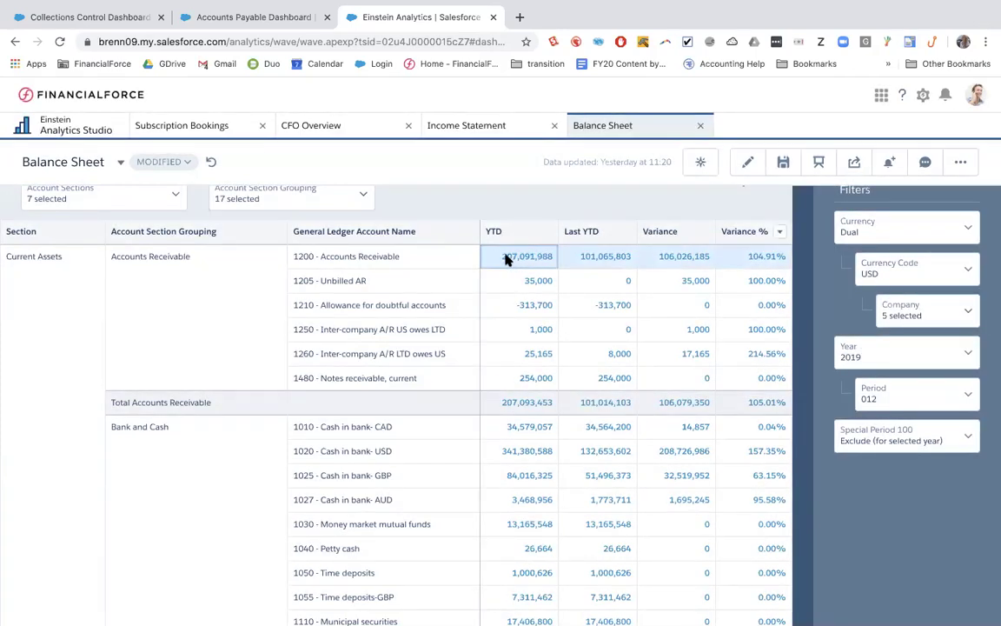
{"action": "scroll", "coordinate": [506, 259], "scroll_direction": "up", "scroll_amount": 2}
{"action": "left_click", "coordinate": [63, 226]}
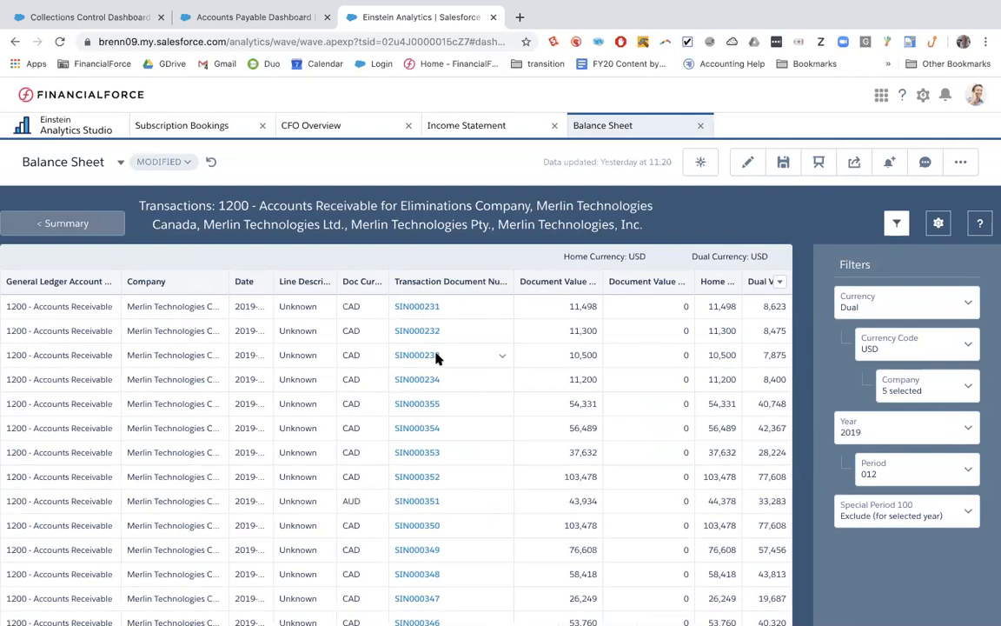
{"action": "left_click", "coordinate": [115, 221]}
Switch through the income statement to the CFO Overview dashboard and review its profitability metrics against the previous year.
{"action": "left_click", "coordinate": [476, 127]}
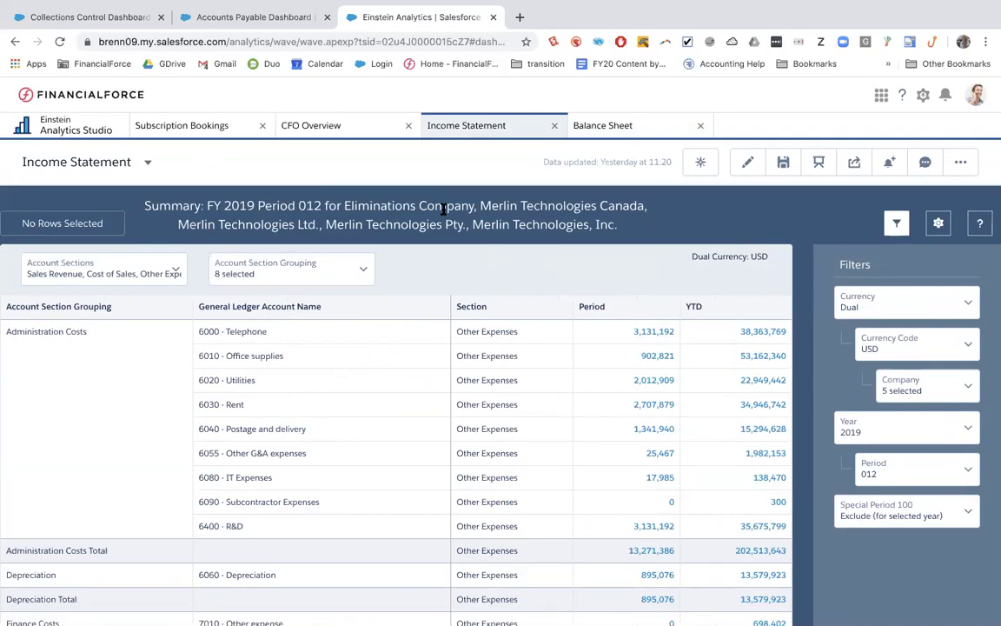
{"action": "left_click", "coordinate": [311, 127]}
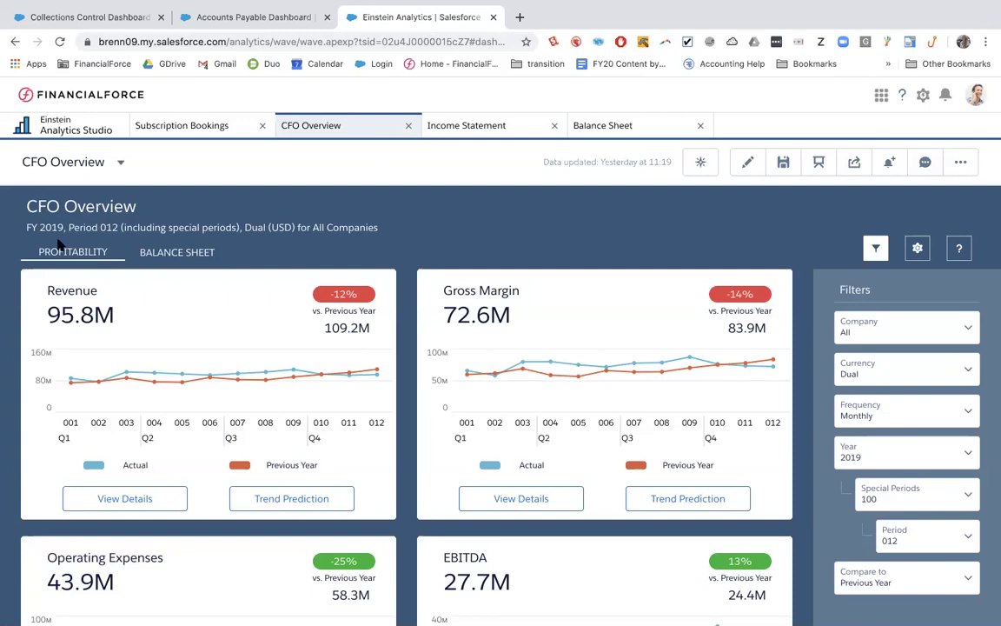
{"action": "scroll", "coordinate": [270, 299], "scroll_direction": "down", "scroll_amount": 1}
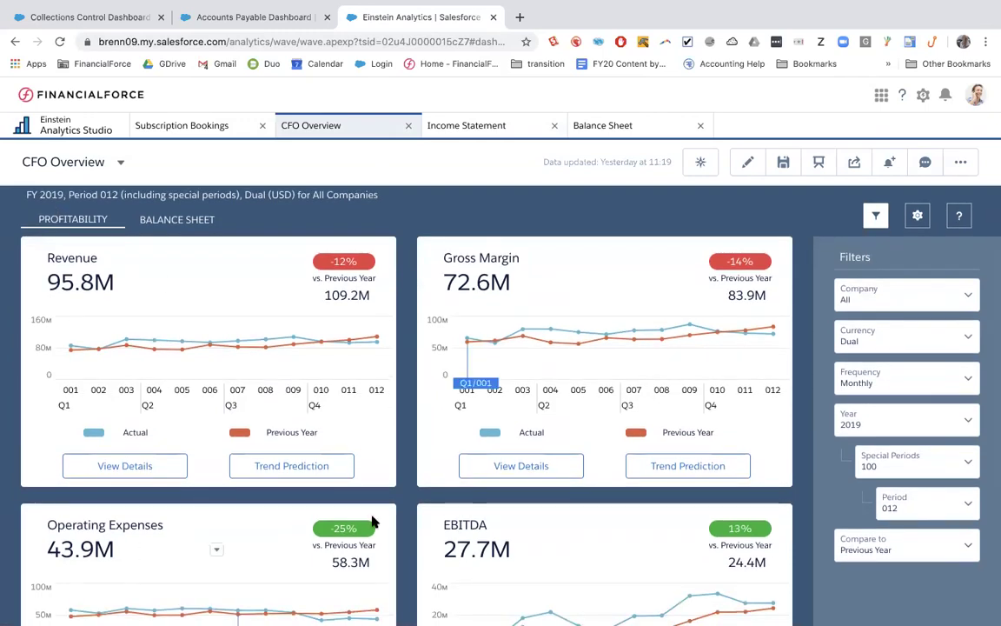
{"action": "scroll", "coordinate": [440, 520], "scroll_direction": "down", "scroll_amount": 1}
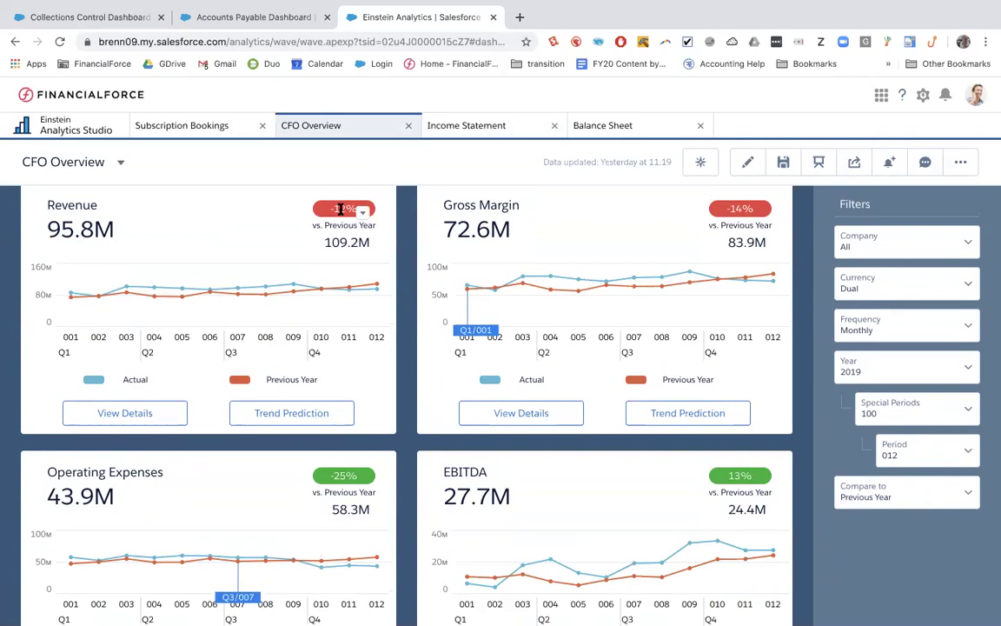
Look through the comparison, company and frequency options available for filtering the CFO Overview.
{"action": "left_click", "coordinate": [970, 496]}
{"action": "left_click", "coordinate": [910, 251]}
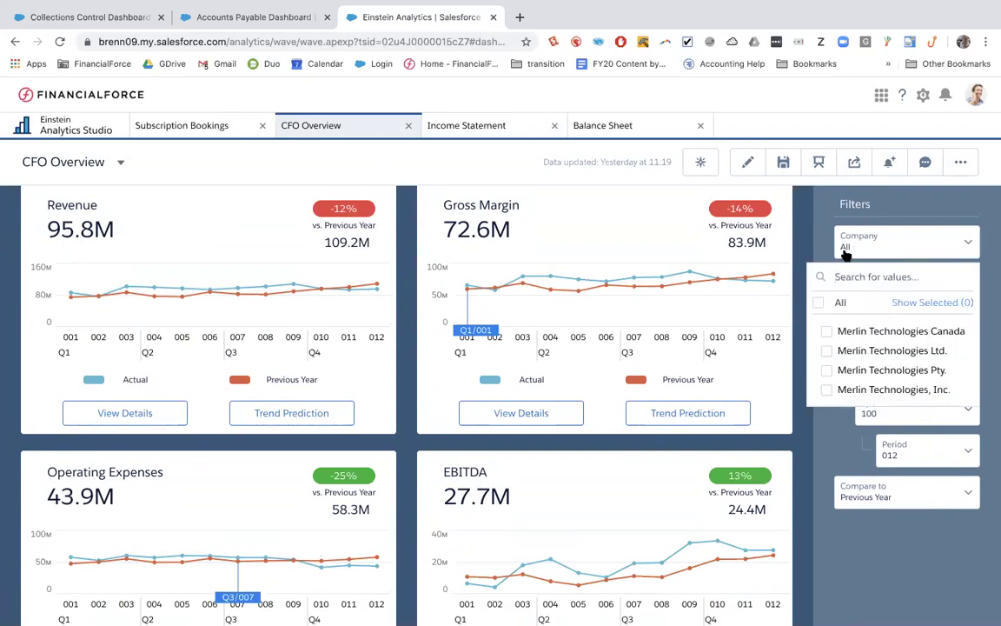
{"action": "left_click", "coordinate": [814, 252]}
{"action": "left_click", "coordinate": [893, 326]}
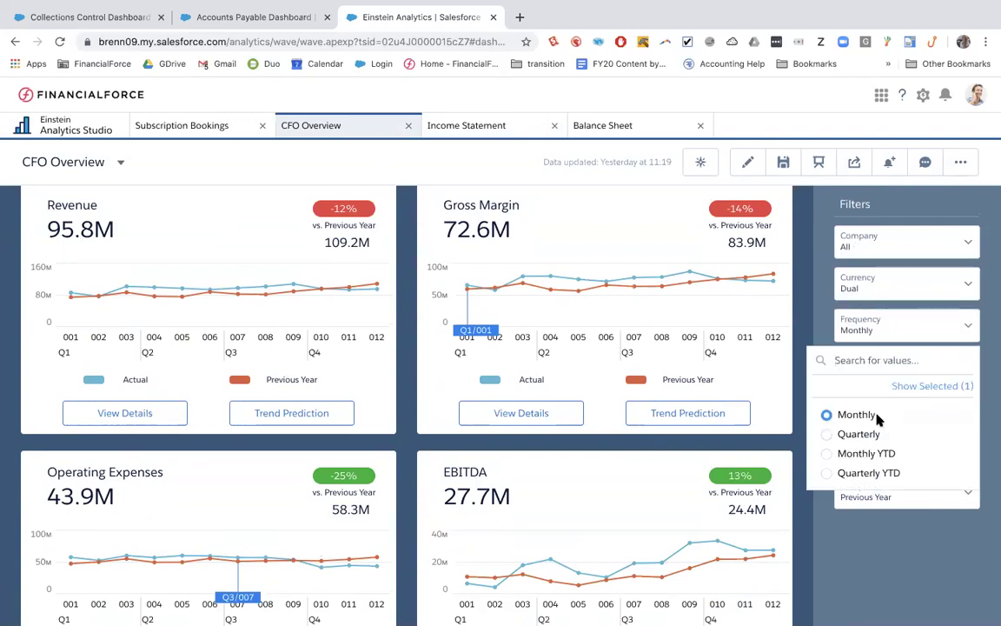
{"action": "left_click", "coordinate": [818, 314]}
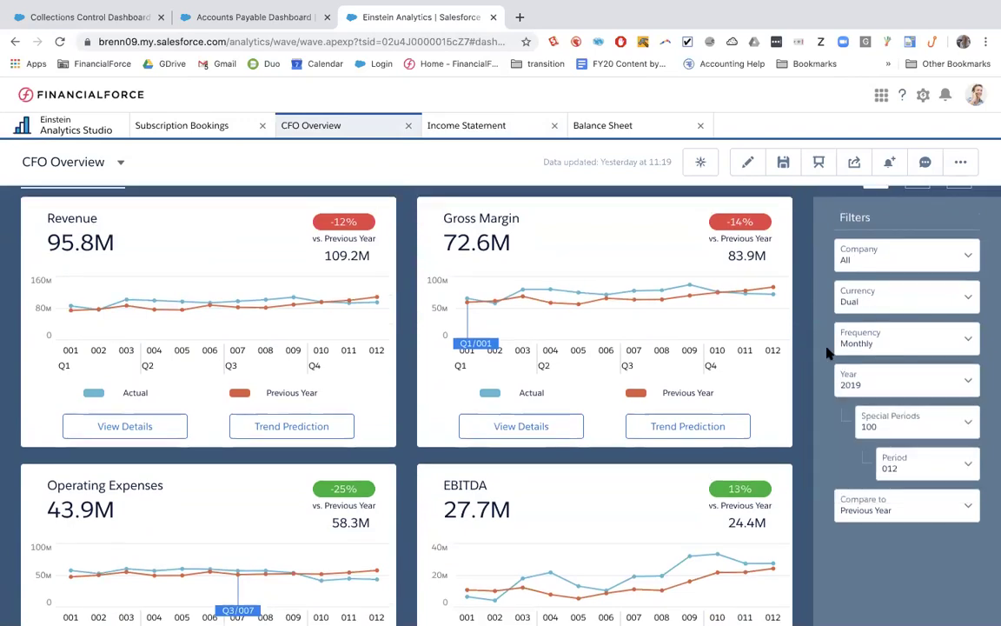
Review the CFO Overview's balance sheet metrics down to accounts payable and cash, and return to the profitability metrics.
{"action": "scroll", "coordinate": [827, 351], "scroll_direction": "up", "scroll_amount": 2}
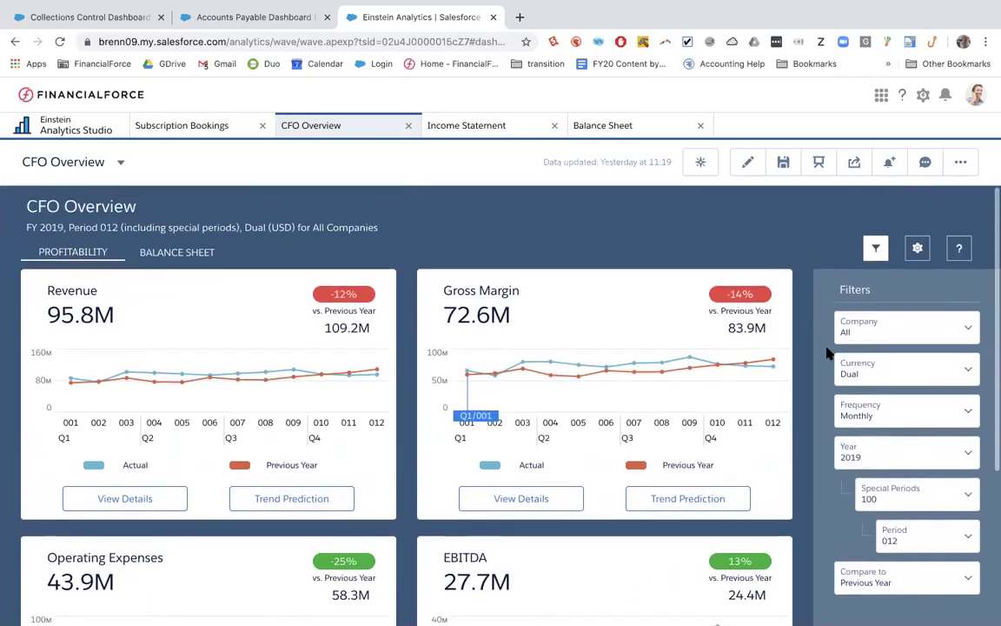
{"action": "left_click", "coordinate": [177, 252]}
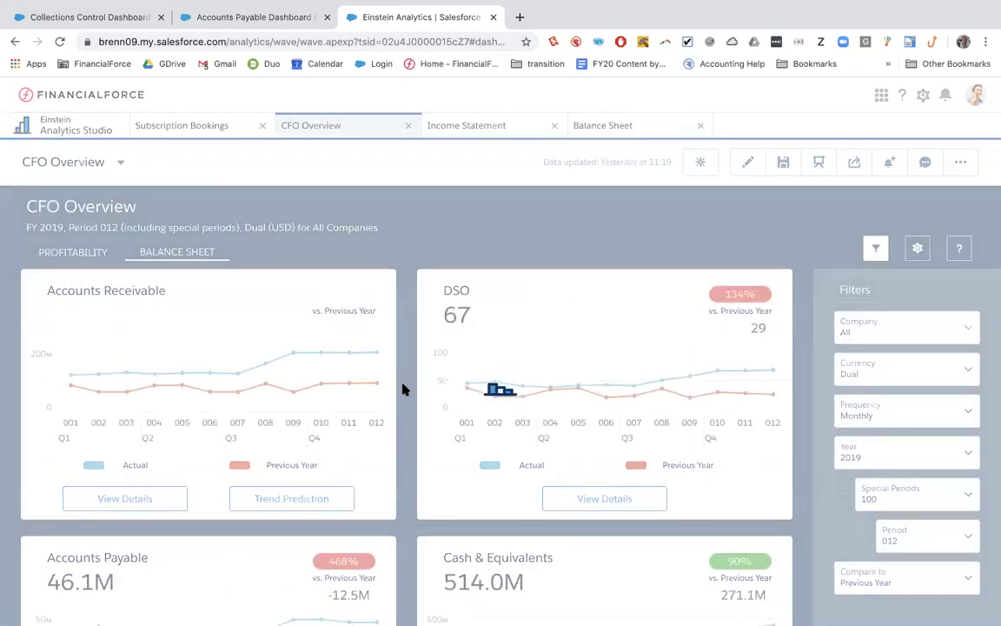
{"action": "scroll", "coordinate": [400, 375], "scroll_direction": "down", "scroll_amount": 4}
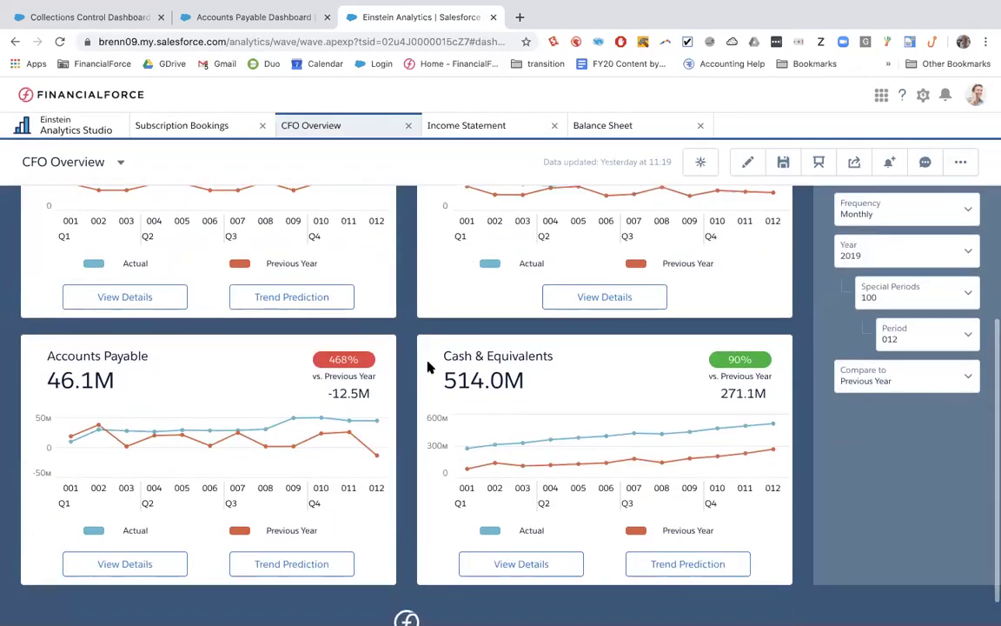
{"action": "scroll", "coordinate": [425, 316], "scroll_direction": "up", "scroll_amount": 4}
{"action": "left_click", "coordinate": [84, 228]}
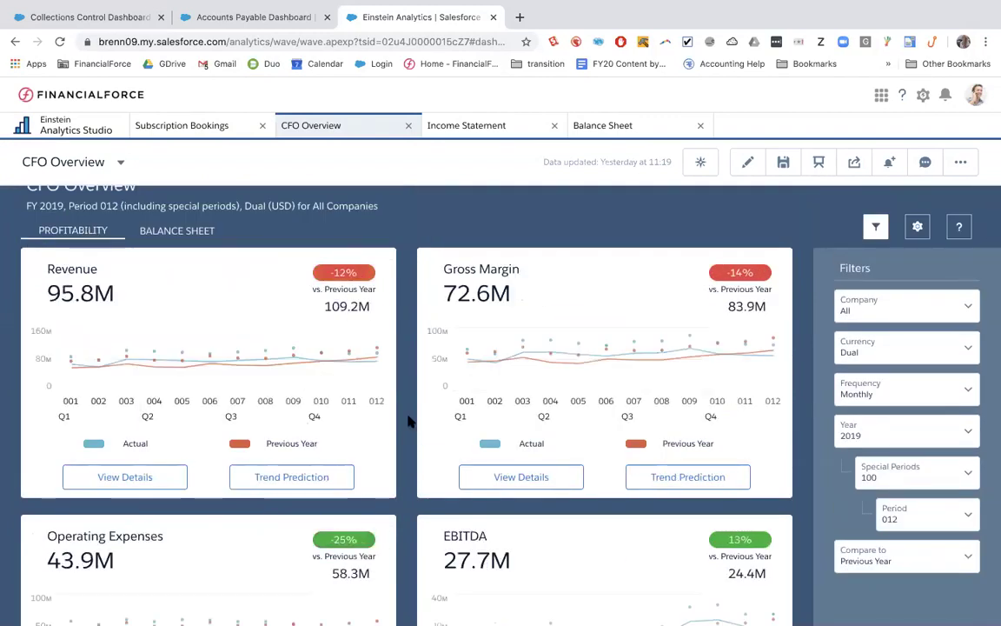
Open the operating expenses summary and limit its period chart to the Marketing segment to inspect actual and comparison amounts.
{"action": "scroll", "coordinate": [409, 420], "scroll_direction": "down", "scroll_amount": 5}
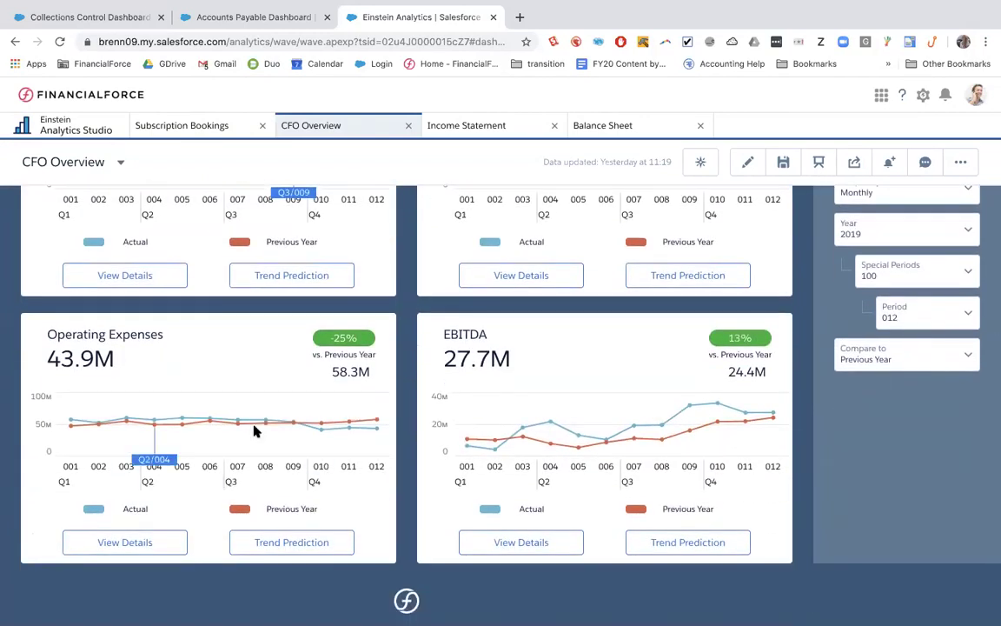
{"action": "left_click", "coordinate": [112, 542]}
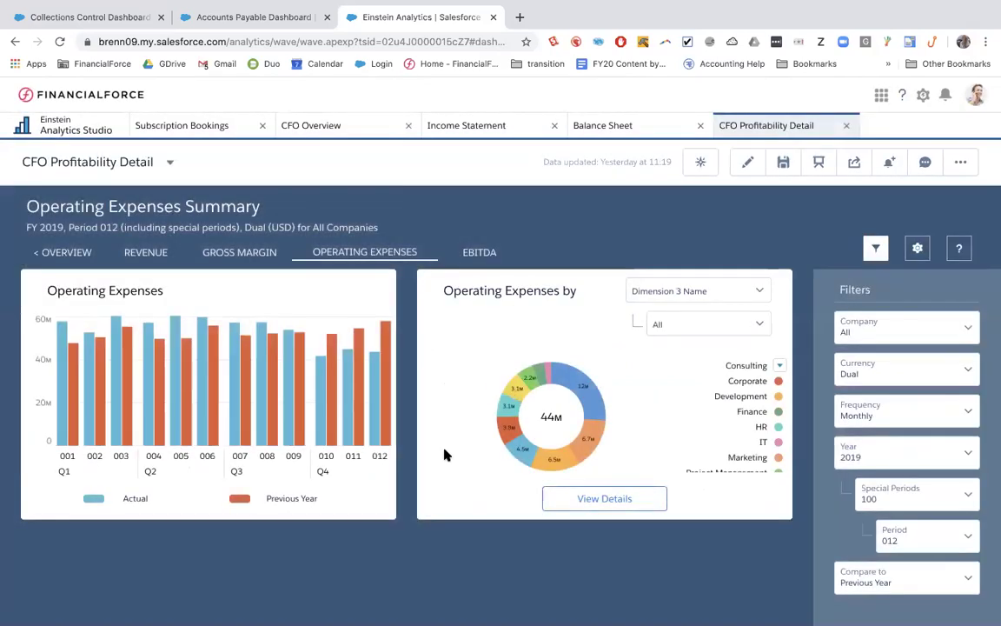
{"action": "scroll", "coordinate": [734, 447], "scroll_direction": "down", "scroll_amount": 3}
{"action": "scroll", "coordinate": [734, 448], "scroll_direction": "up", "scroll_amount": 3}
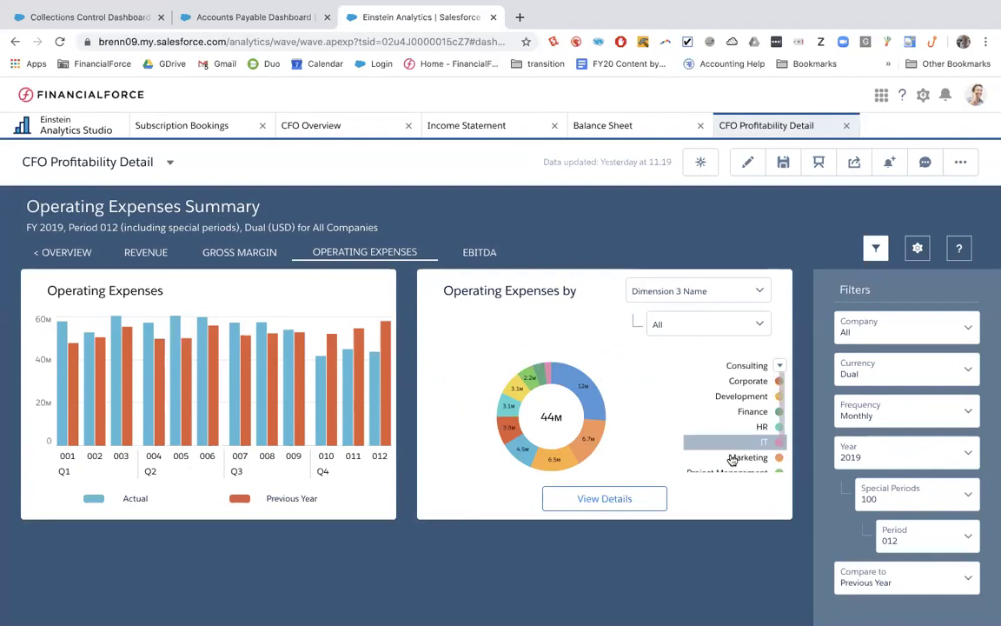
{"action": "left_click", "coordinate": [591, 447]}
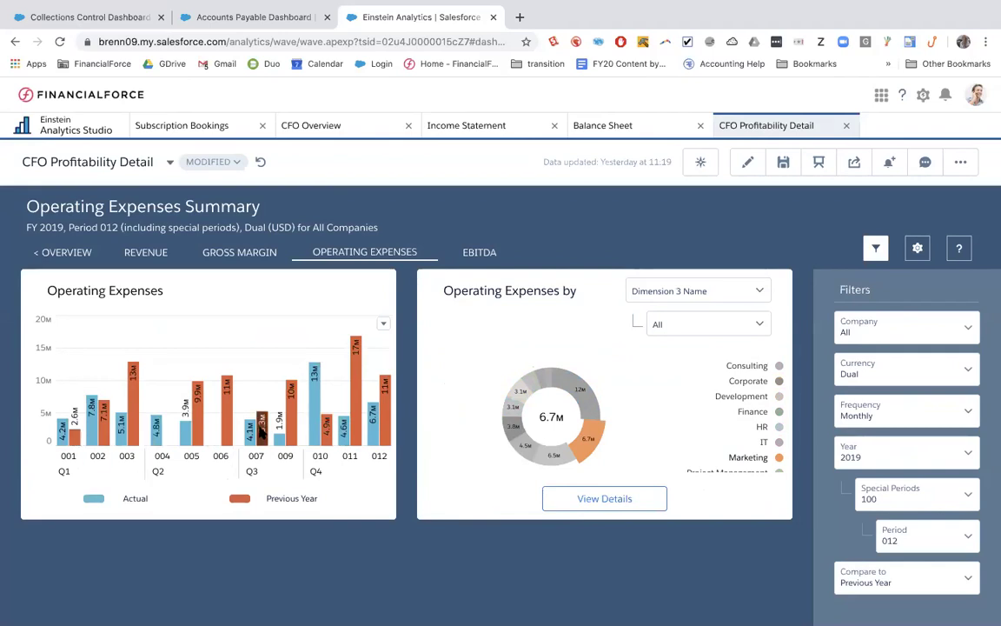
{"action": "mouse_move", "coordinate": [315, 372]}
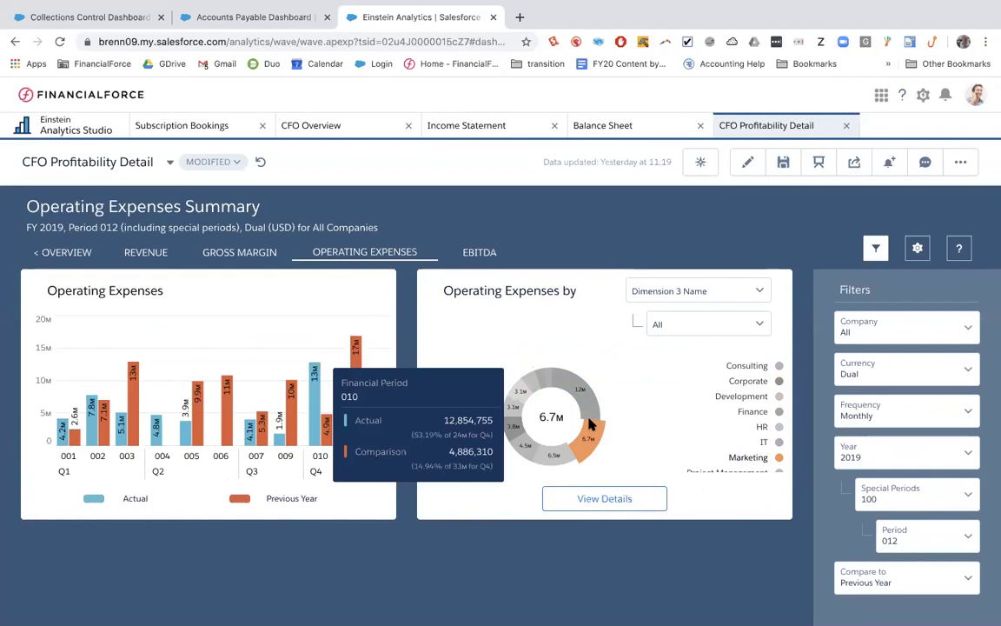
Open the detailed operating expenses breakdown and examine the account details behind Marketing.
{"action": "left_click", "coordinate": [584, 497]}
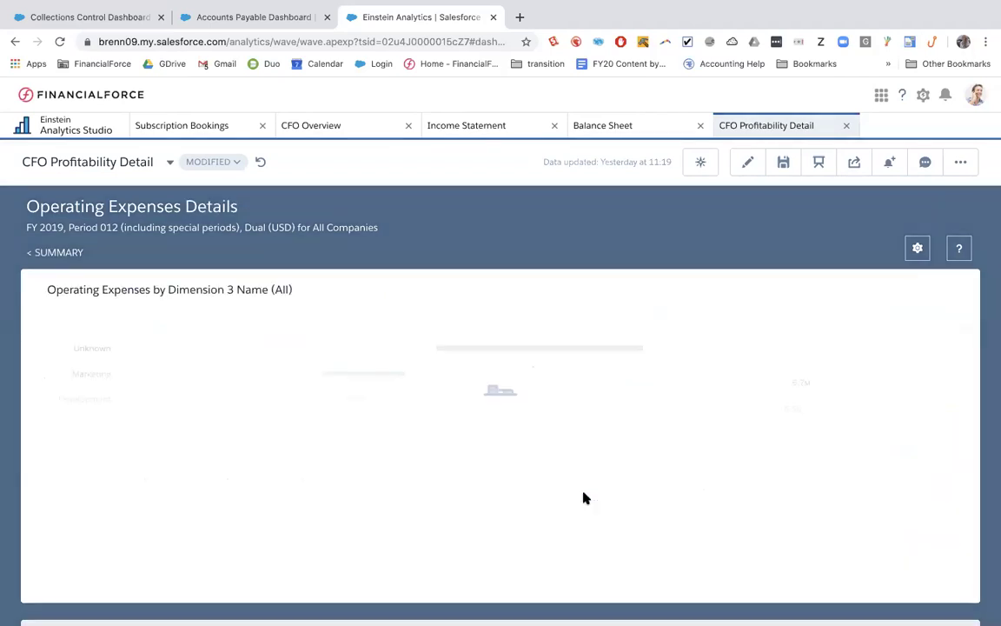
{"action": "scroll", "coordinate": [349, 452], "scroll_direction": "down", "scroll_amount": 5}
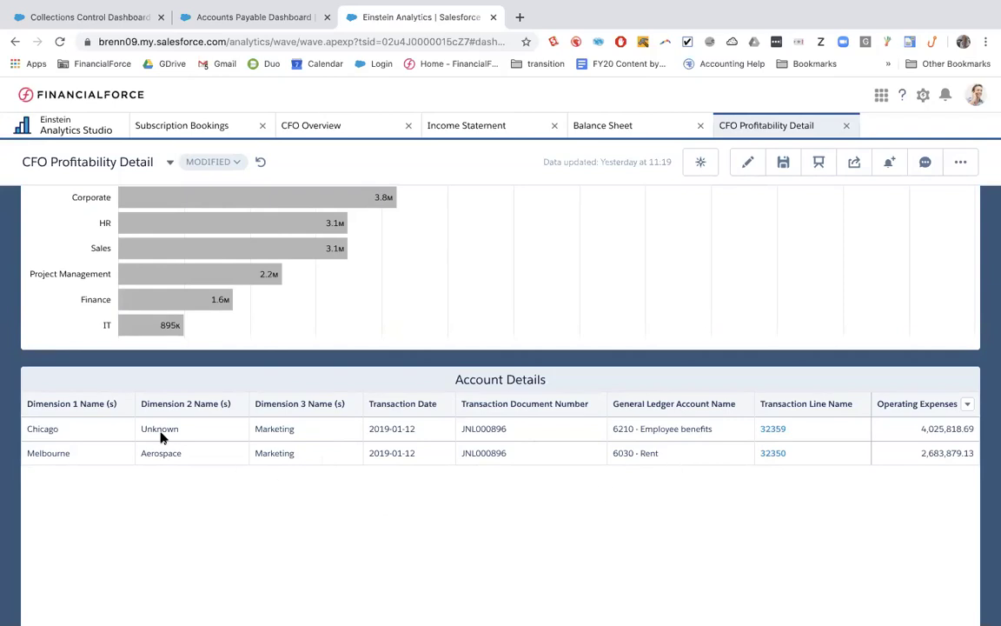
{"action": "scroll", "coordinate": [296, 452], "scroll_direction": "up", "scroll_amount": 3}
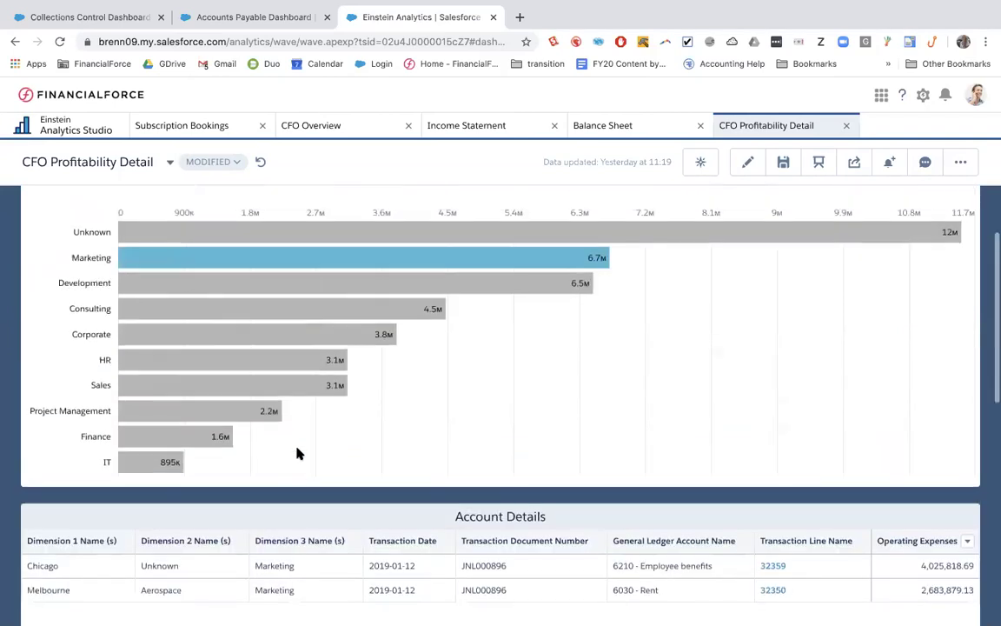
Select Consulting in the operating expenses breakdown and examine its account details.
{"action": "left_click", "coordinate": [270, 313]}
{"action": "scroll", "coordinate": [439, 439], "scroll_direction": "down", "scroll_amount": 3}
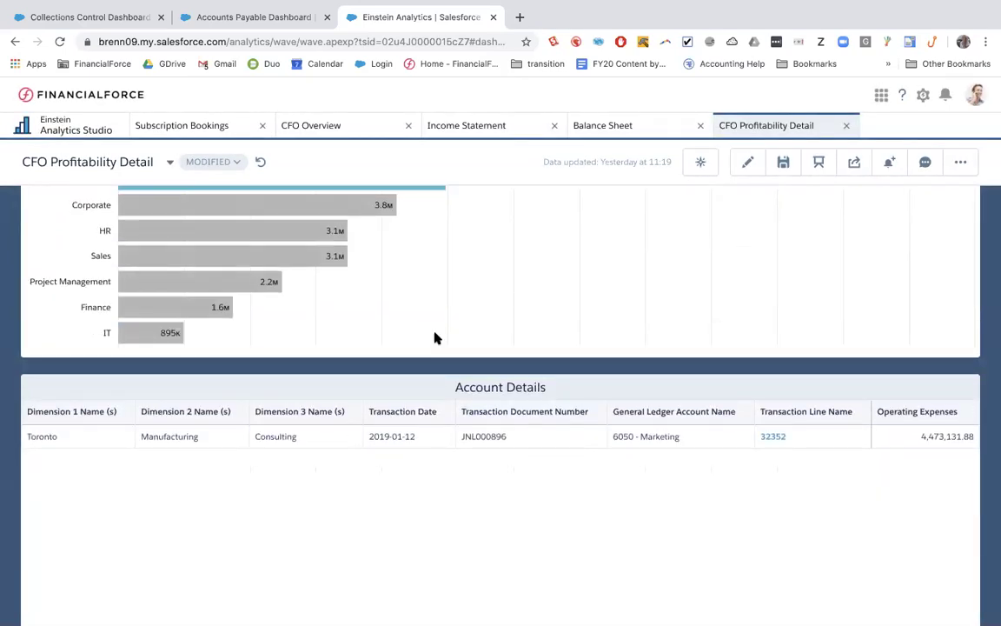
{"action": "scroll", "coordinate": [223, 341], "scroll_direction": "up", "scroll_amount": 1}
{"action": "scroll", "coordinate": [395, 300], "scroll_direction": "up", "scroll_amount": 2}
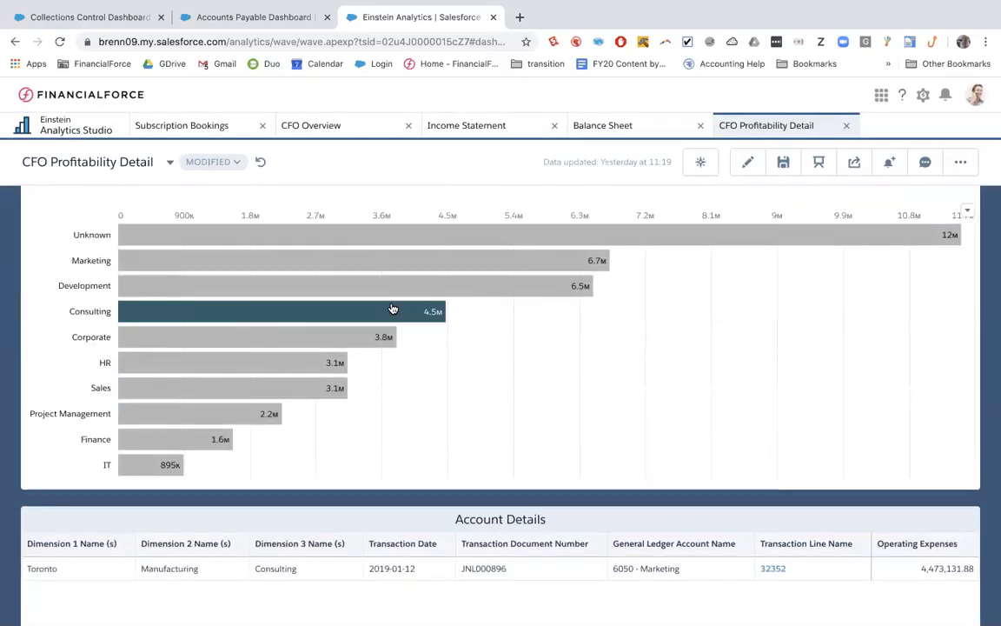
Return through the operating expenses summary to the CFO Overview and review the revenue, gross margin, operating expenses and EBITDA trends.
{"action": "scroll", "coordinate": [393, 310], "scroll_direction": "up", "scroll_amount": 3}
{"action": "left_click", "coordinate": [49, 253]}
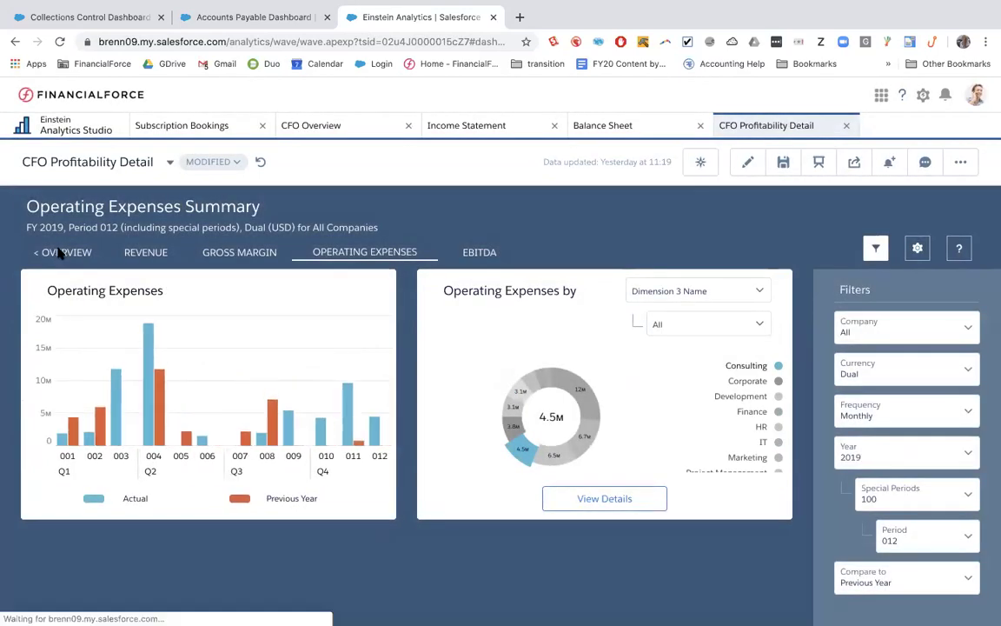
{"action": "left_click", "coordinate": [59, 252]}
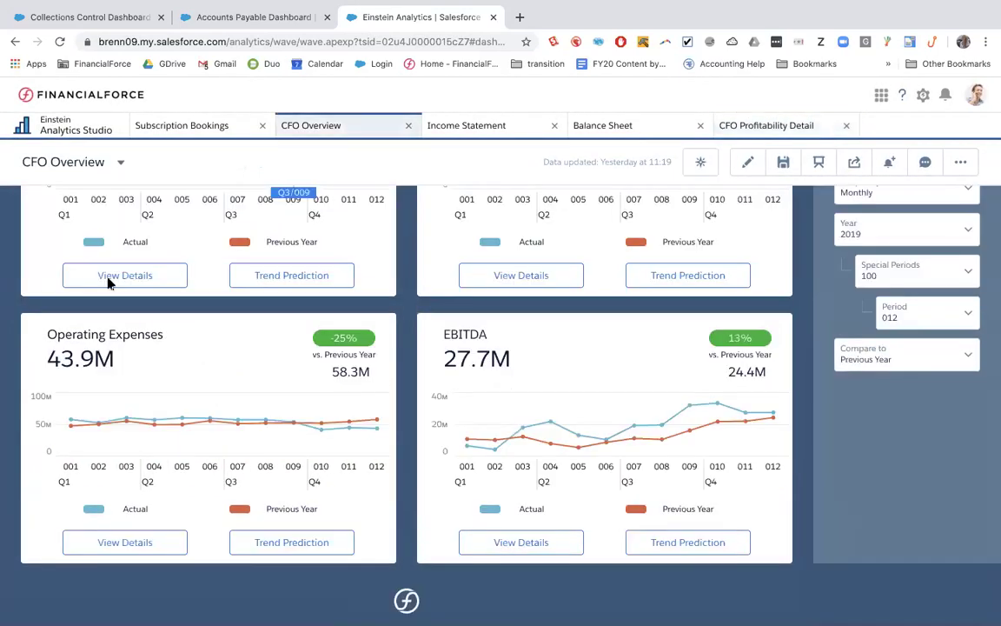
{"action": "scroll", "coordinate": [107, 282], "scroll_direction": "up", "scroll_amount": 5}
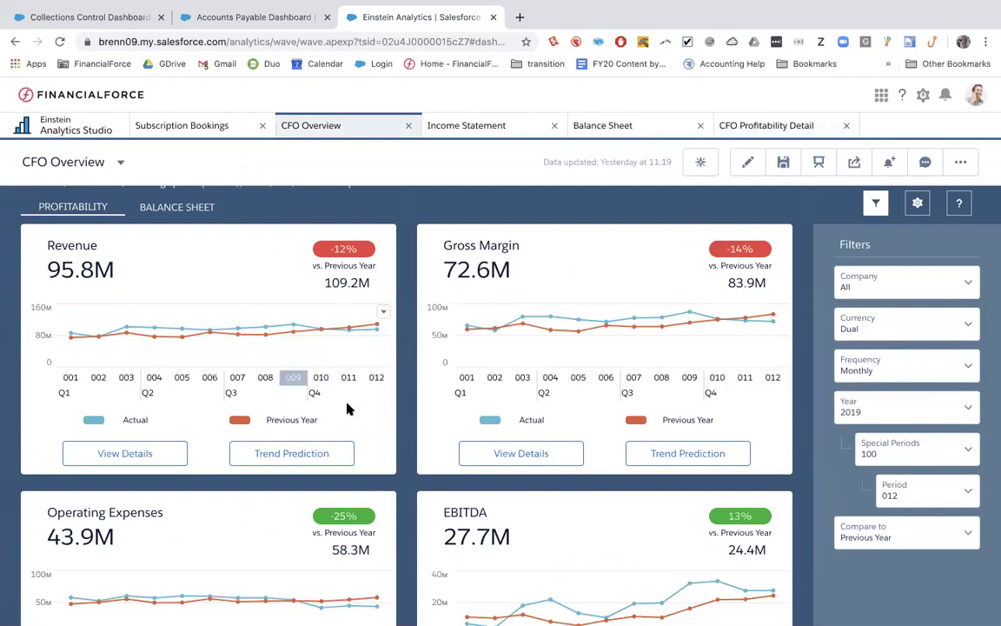
{"action": "scroll", "coordinate": [376, 424], "scroll_direction": "up", "scroll_amount": 1}
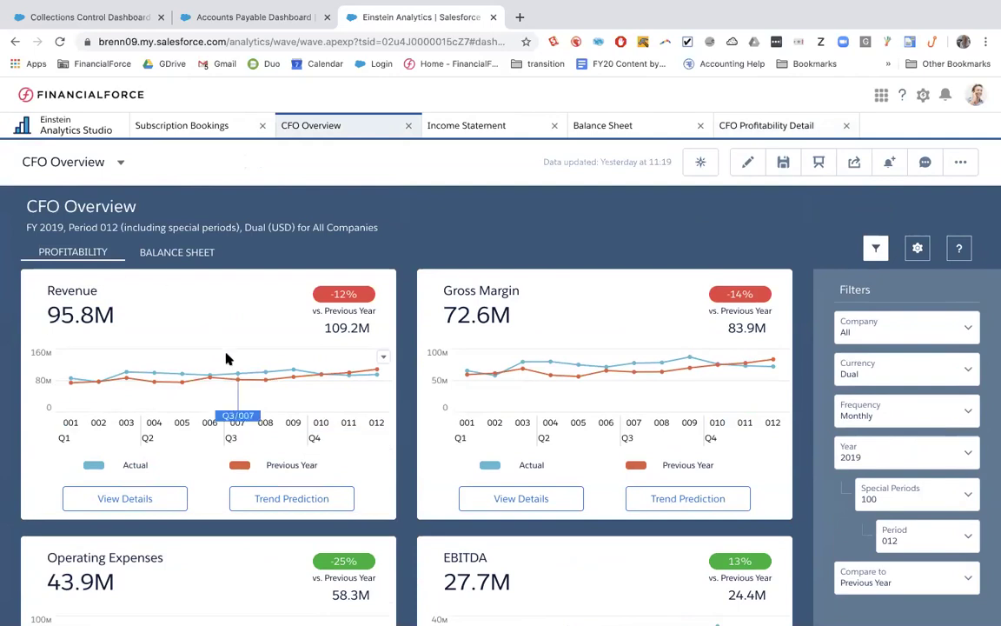
{"action": "scroll", "coordinate": [621, 430], "scroll_direction": "down", "scroll_amount": 1}
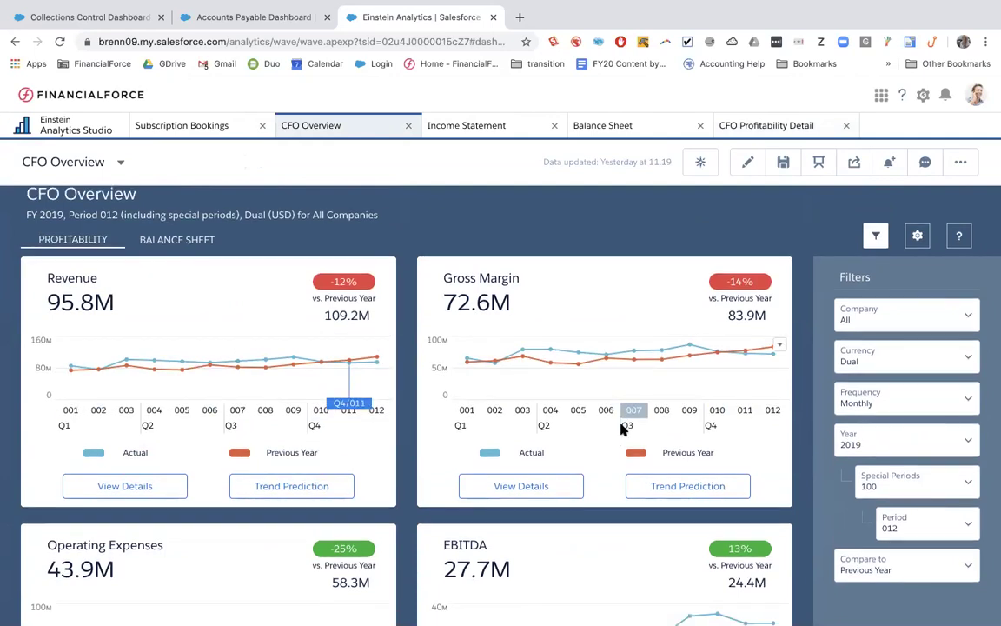
{"action": "scroll", "coordinate": [696, 290], "scroll_direction": "down", "scroll_amount": 2}
{"action": "scroll", "coordinate": [232, 533], "scroll_direction": "down", "scroll_amount": 3}
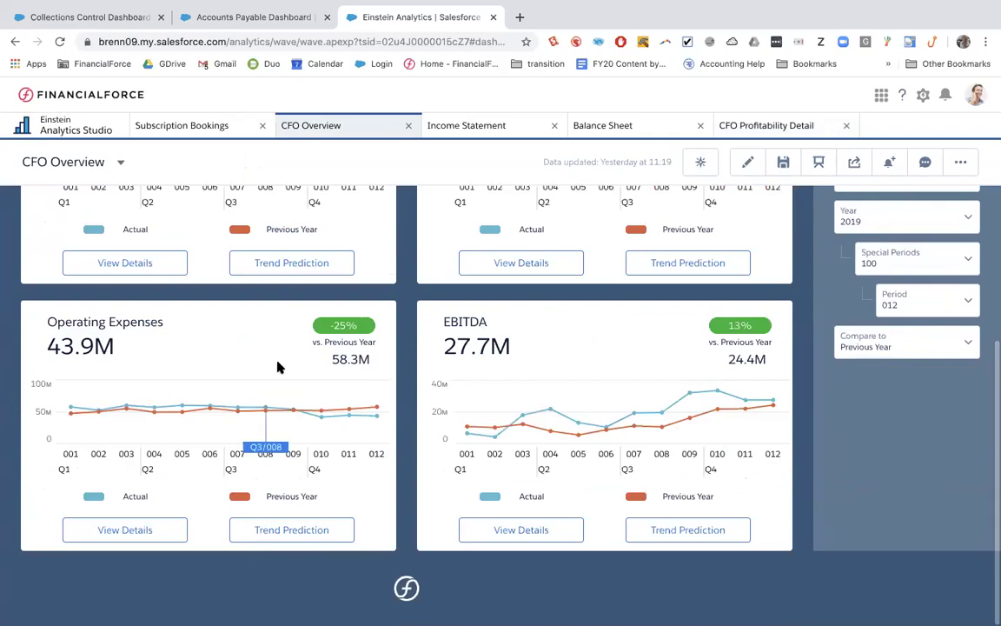
Review the accounts receivable, DSO, accounts payable and cash trends in the CFO Overview's balance sheet view.
{"action": "scroll", "coordinate": [278, 368], "scroll_direction": "up", "scroll_amount": 5}
{"action": "left_click", "coordinate": [184, 251]}
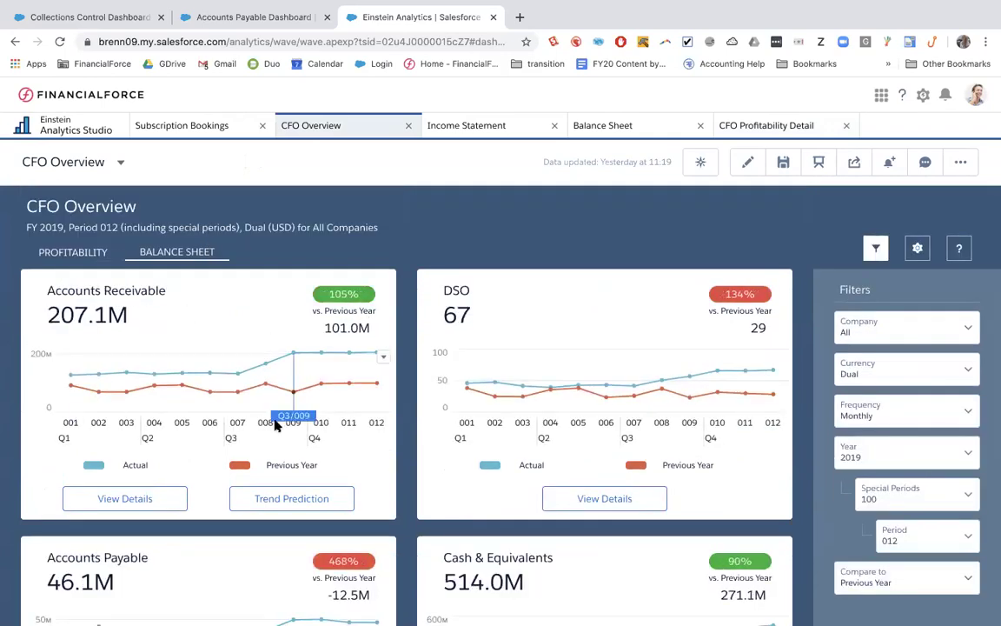
{"action": "scroll", "coordinate": [188, 532], "scroll_direction": "down", "scroll_amount": 3}
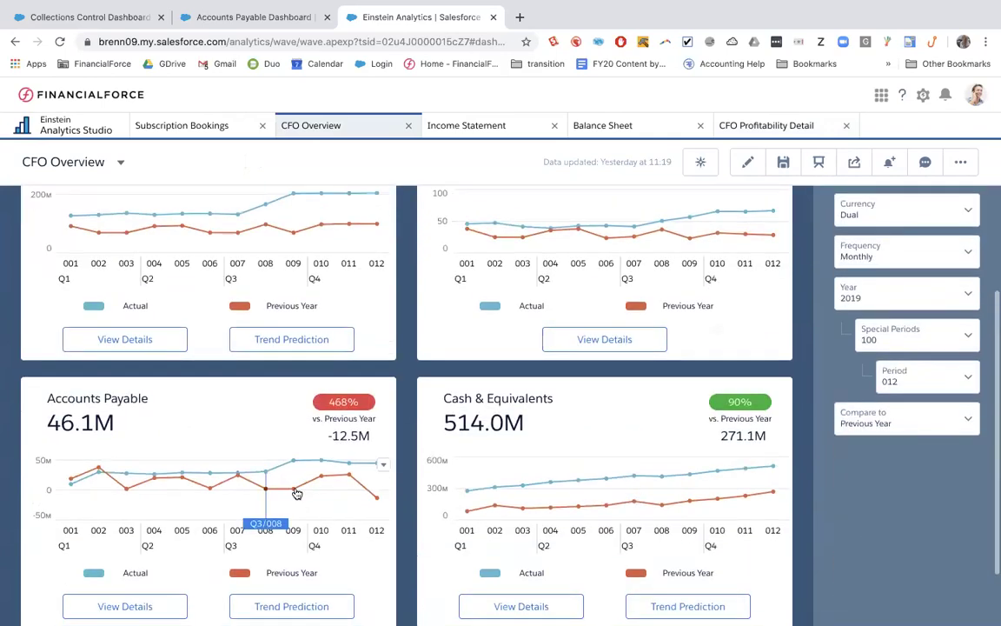
{"action": "scroll", "coordinate": [295, 492], "scroll_direction": "up", "scroll_amount": 3}
Open the revenue trend prediction from the profitability metrics and examine the actual, trend model and predicted values.
{"action": "left_click", "coordinate": [73, 252]}
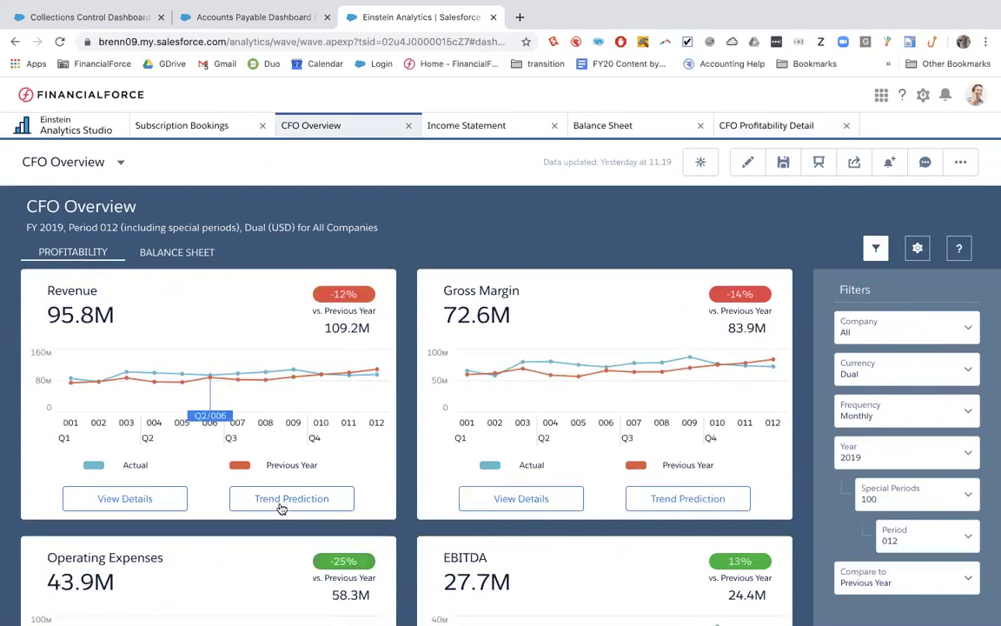
{"action": "left_click", "coordinate": [282, 508]}
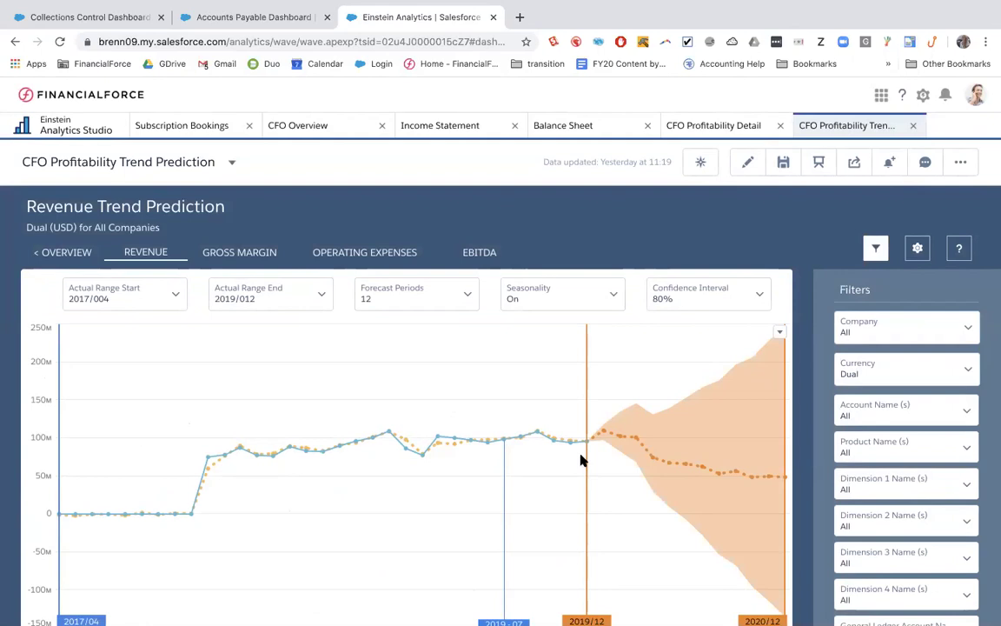
{"action": "mouse_move", "coordinate": [581, 461]}
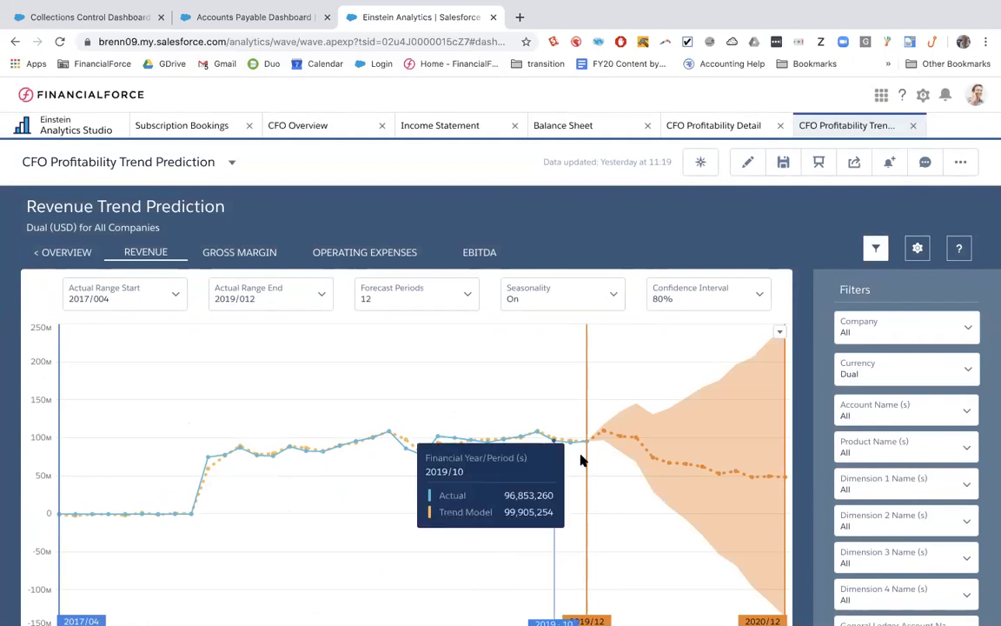
{"action": "scroll", "coordinate": [801, 346], "scroll_direction": "down", "scroll_amount": 2}
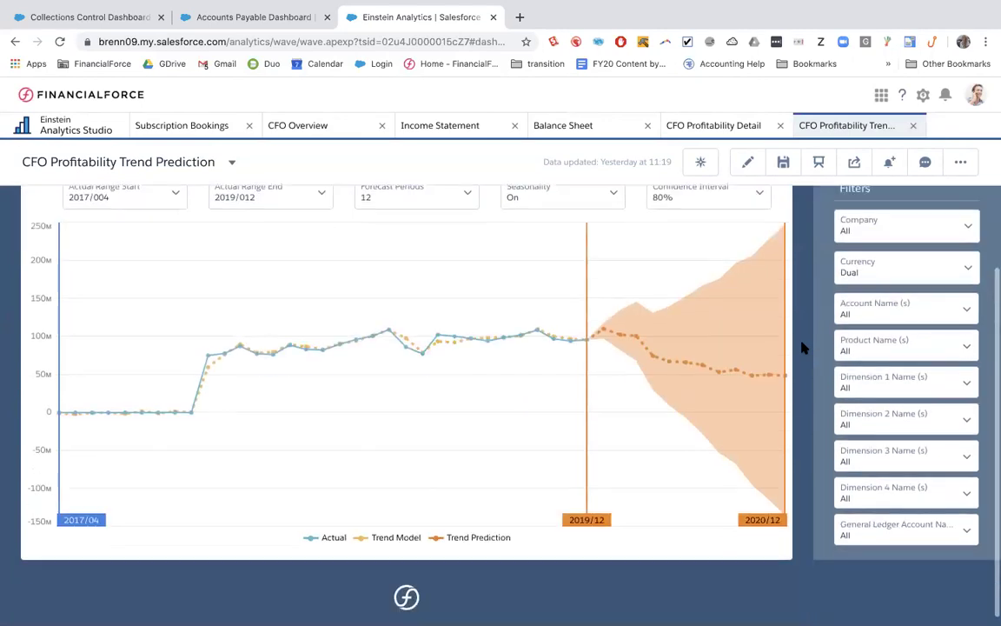
Turn Seasonality off in the revenue trend prediction.
{"action": "scroll", "coordinate": [799, 357], "scroll_direction": "up", "scroll_amount": 2}
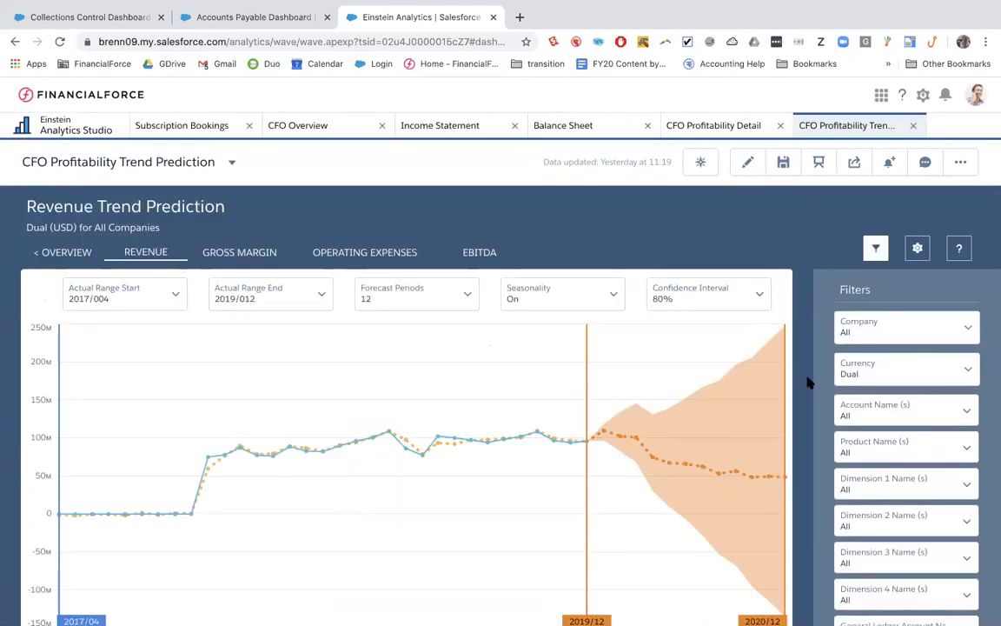
{"action": "left_click", "coordinate": [558, 294]}
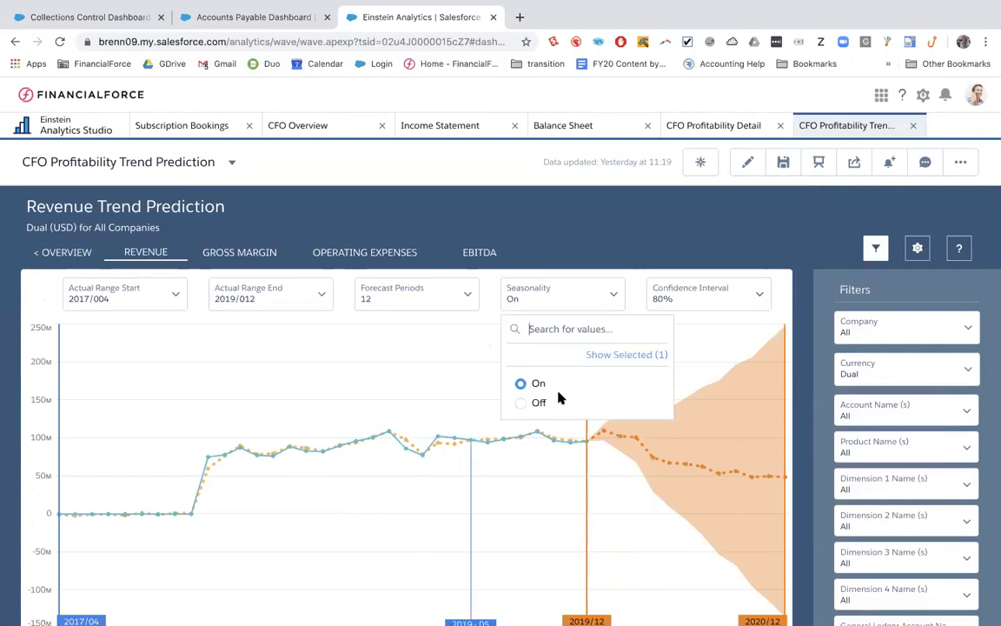
{"action": "left_click", "coordinate": [536, 402]}
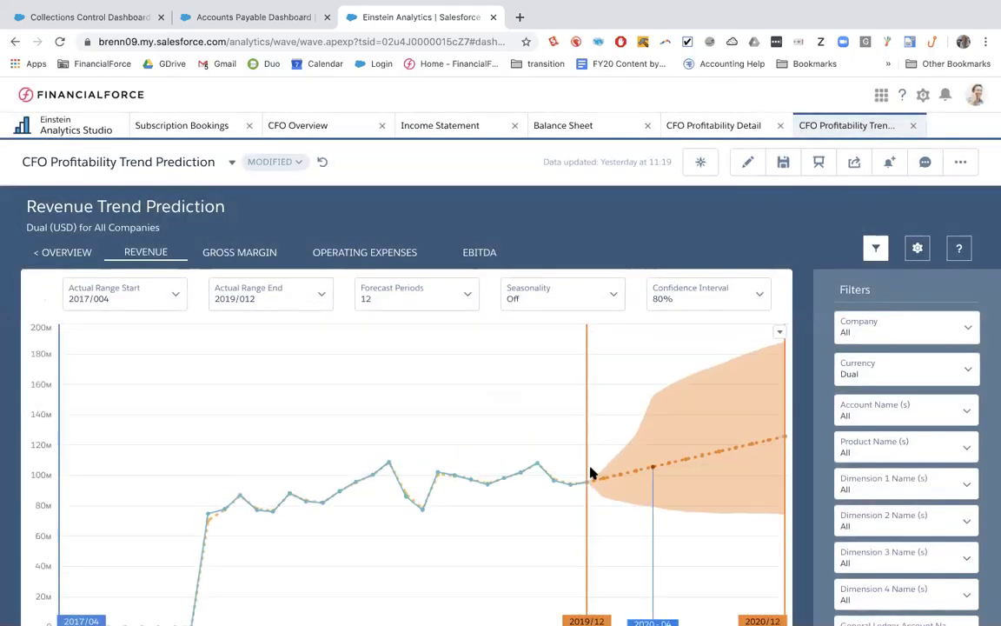
Set the revenue forecast to 3 periods and examine the predicted value and confidence bounds for 2020/01.
{"action": "scroll", "coordinate": [802, 404], "scroll_direction": "down", "scroll_amount": 1}
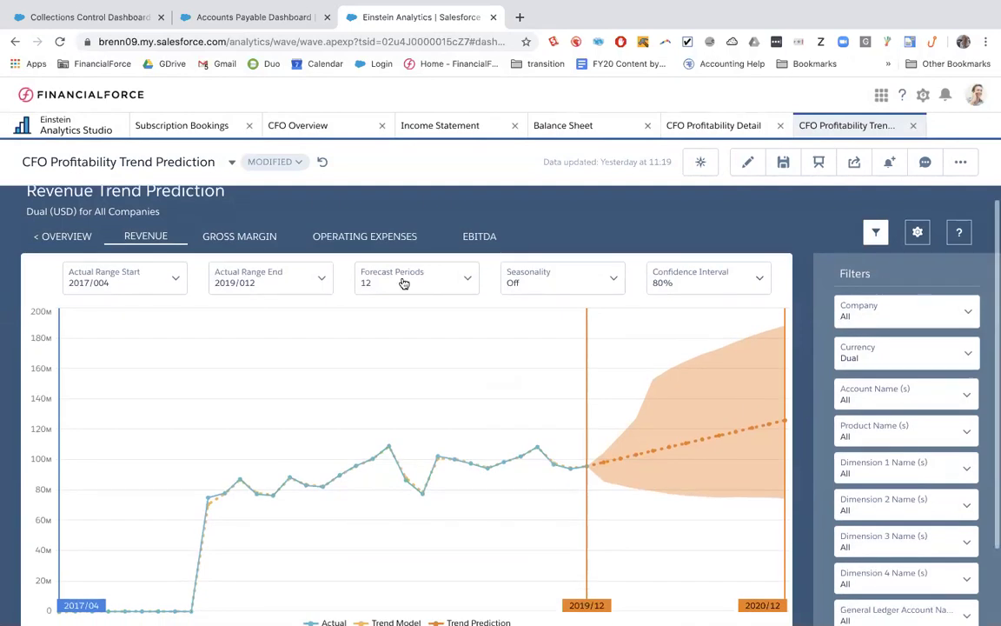
{"action": "left_click", "coordinate": [464, 277]}
{"action": "left_click", "coordinate": [380, 407]}
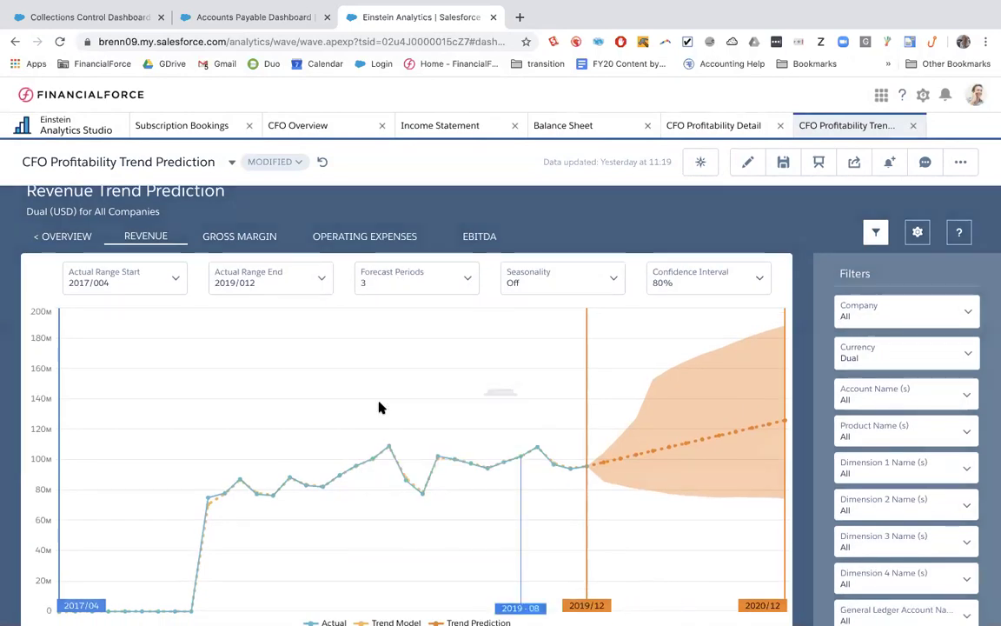
{"action": "mouse_move", "coordinate": [754, 410]}
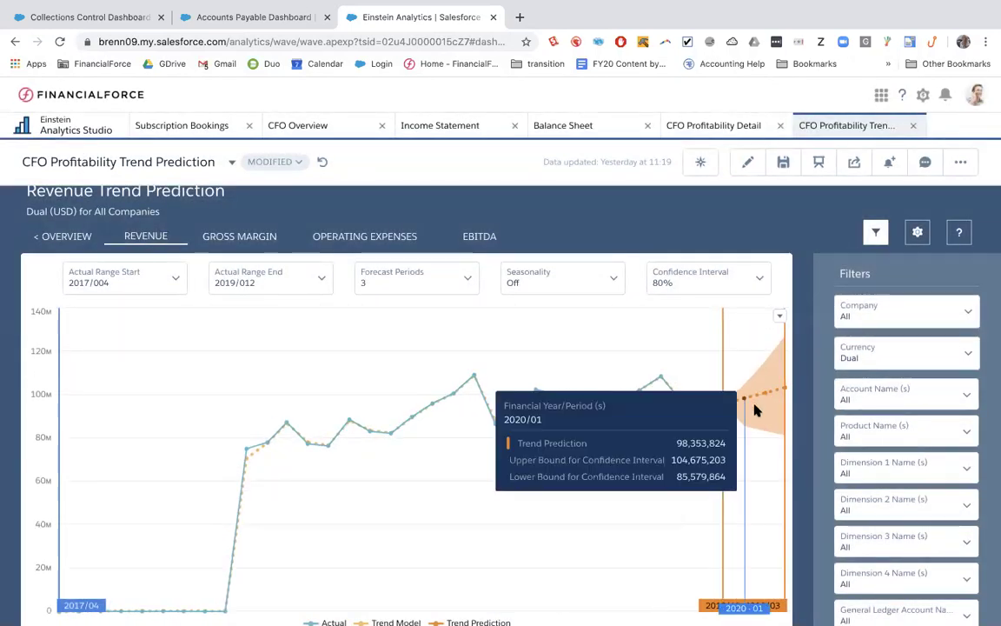
{"action": "scroll", "coordinate": [754, 409], "scroll_direction": "down", "scroll_amount": 1}
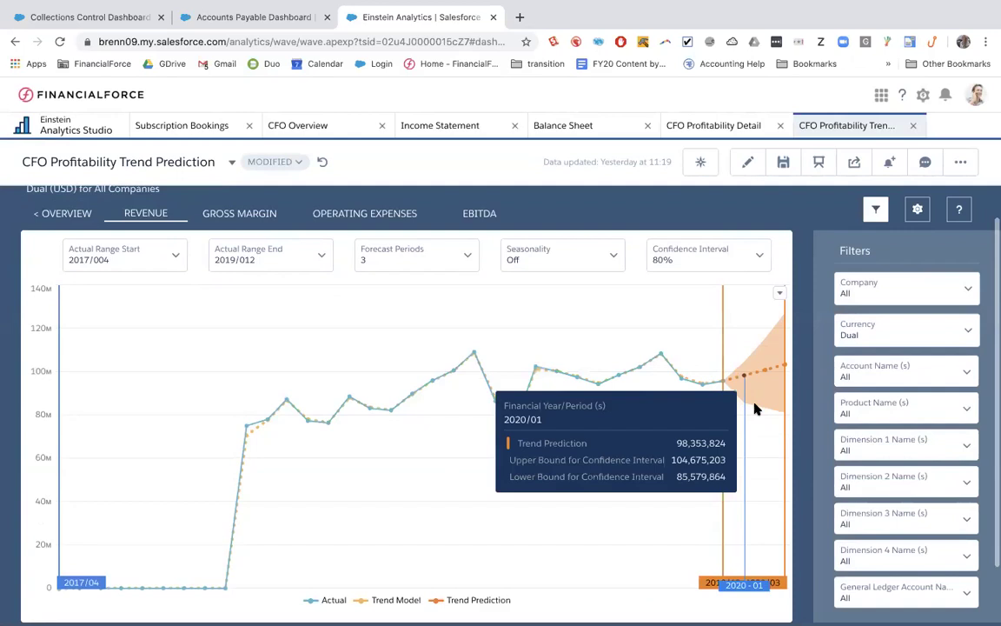
Set the revenue prediction's Forecast Periods to 12.
{"action": "left_click", "coordinate": [468, 263]}
{"action": "scroll", "coordinate": [388, 456], "scroll_direction": "down", "scroll_amount": 2}
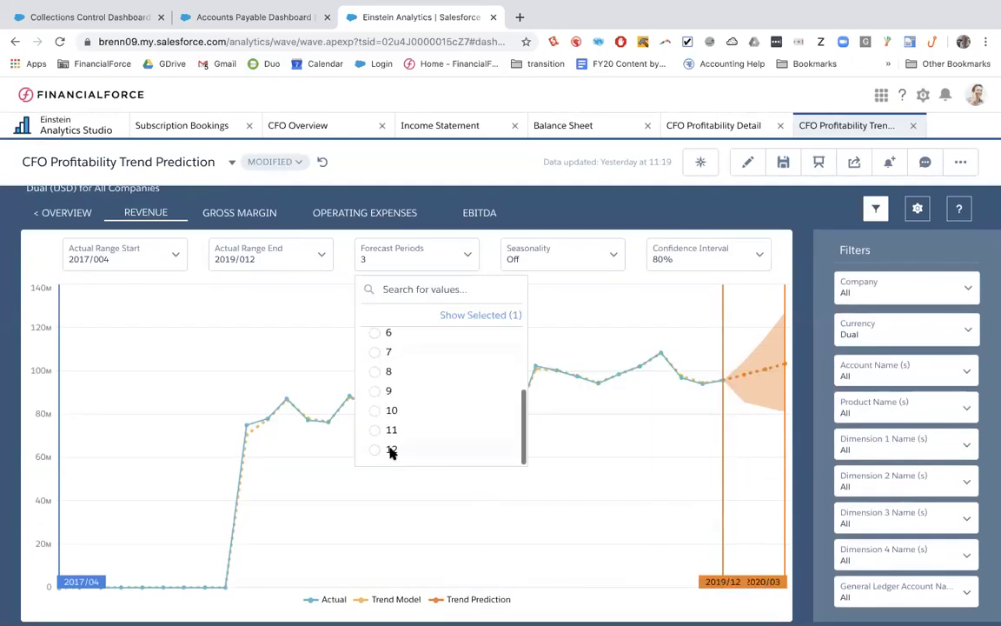
{"action": "left_click", "coordinate": [391, 450]}
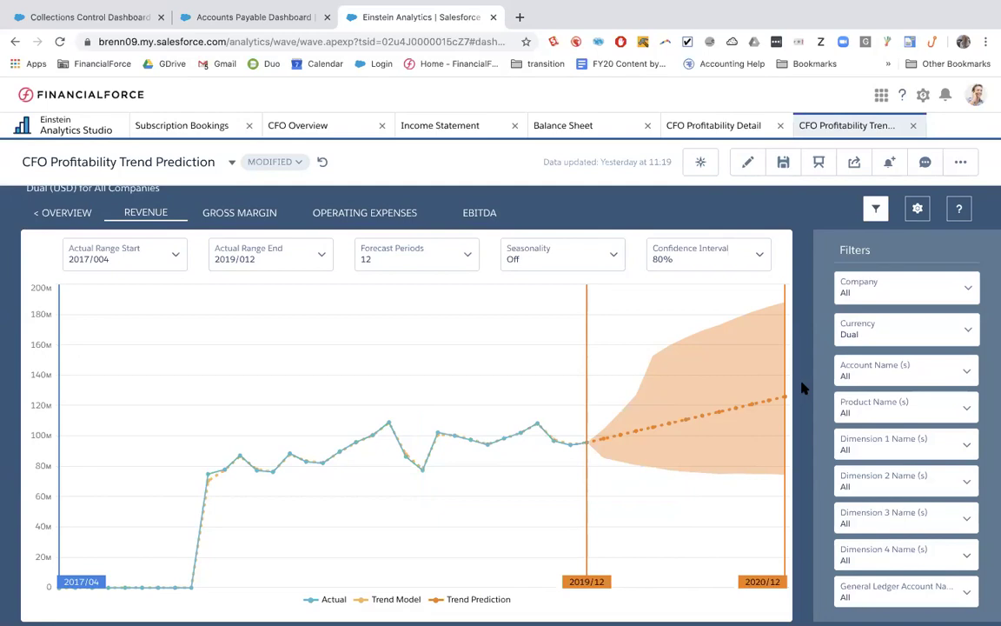
Return to the CFO Overview and review its profitability charts.
{"action": "scroll", "coordinate": [862, 320], "scroll_direction": "down", "scroll_amount": 1}
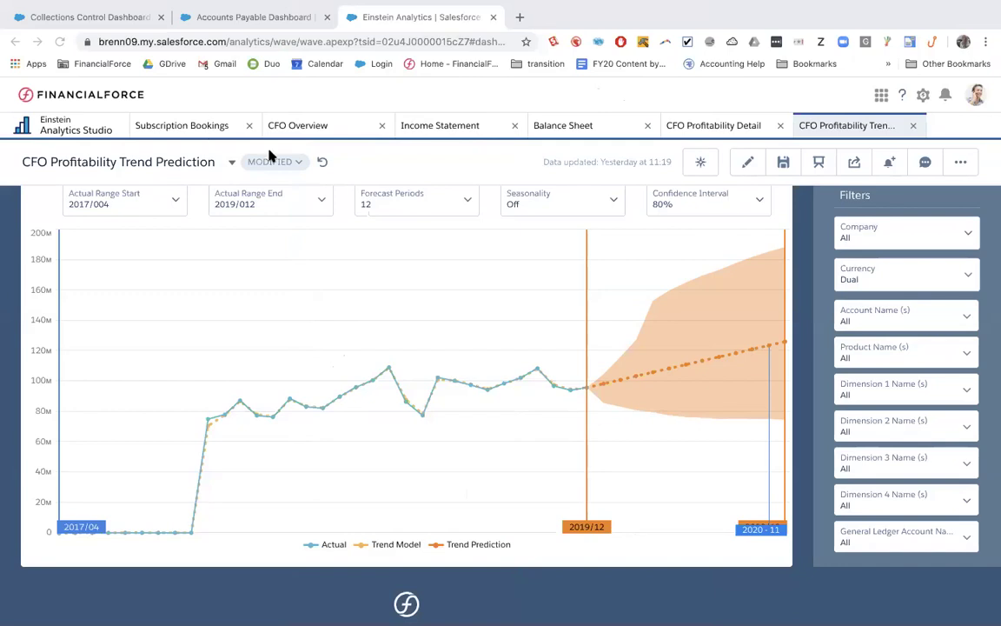
{"action": "left_click", "coordinate": [285, 127]}
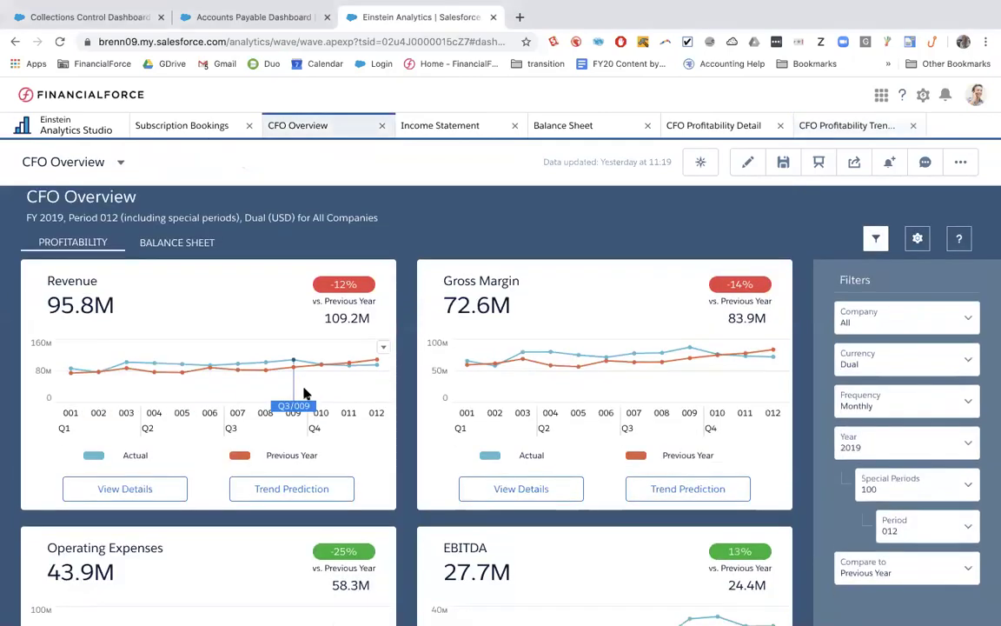
{"action": "scroll", "coordinate": [300, 391], "scroll_direction": "down", "scroll_amount": 1}
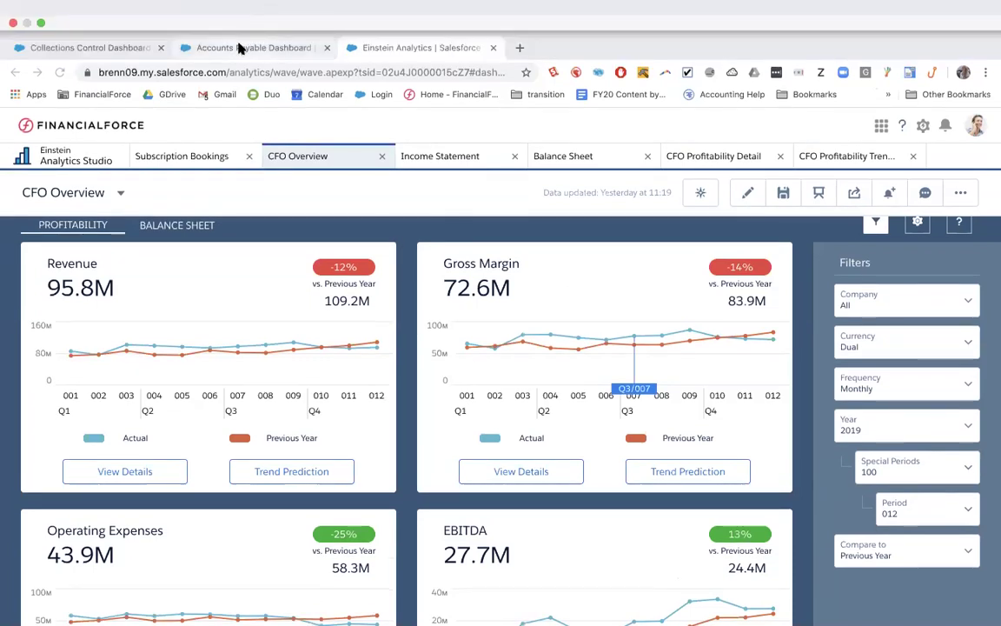
Switch to the Accounts Payable Dashboard page and open the recent Primatech account record from Accounts.
{"action": "left_click", "coordinate": [242, 48]}
{"action": "left_click", "coordinate": [220, 281]}
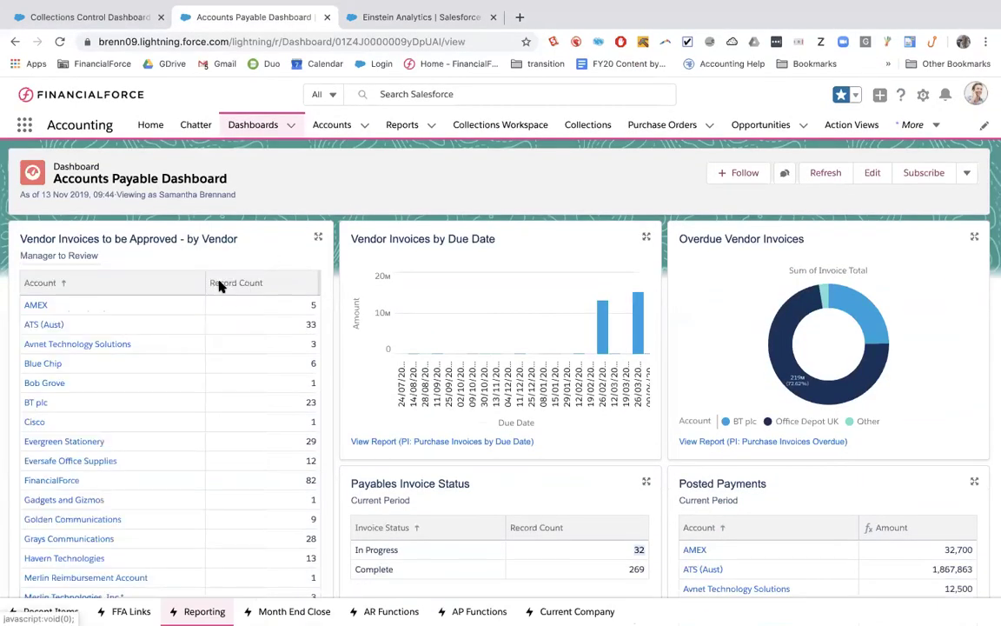
{"action": "left_click", "coordinate": [364, 126]}
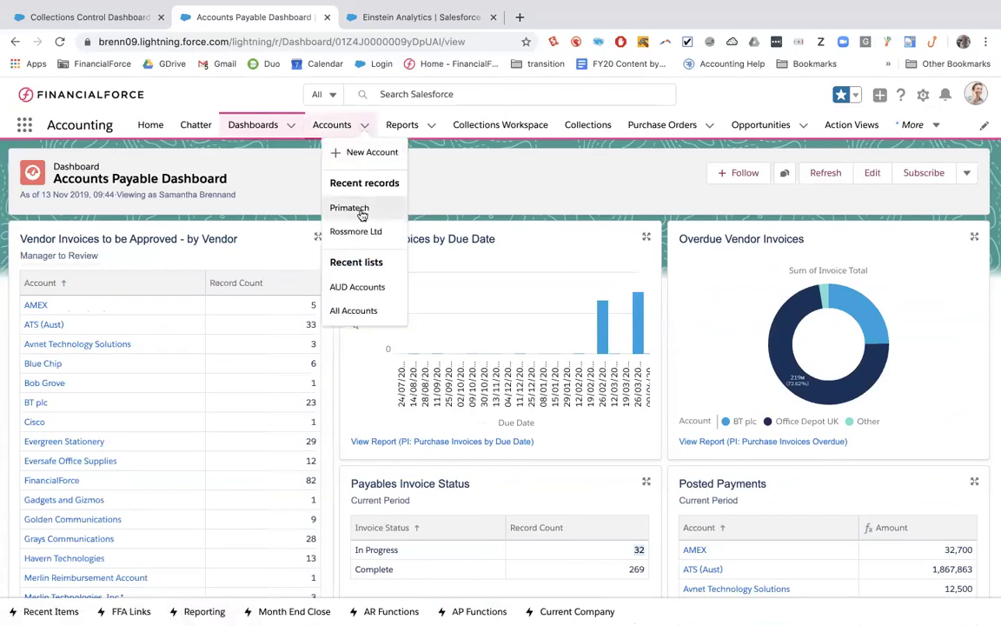
{"action": "left_click", "coordinate": [350, 208]}
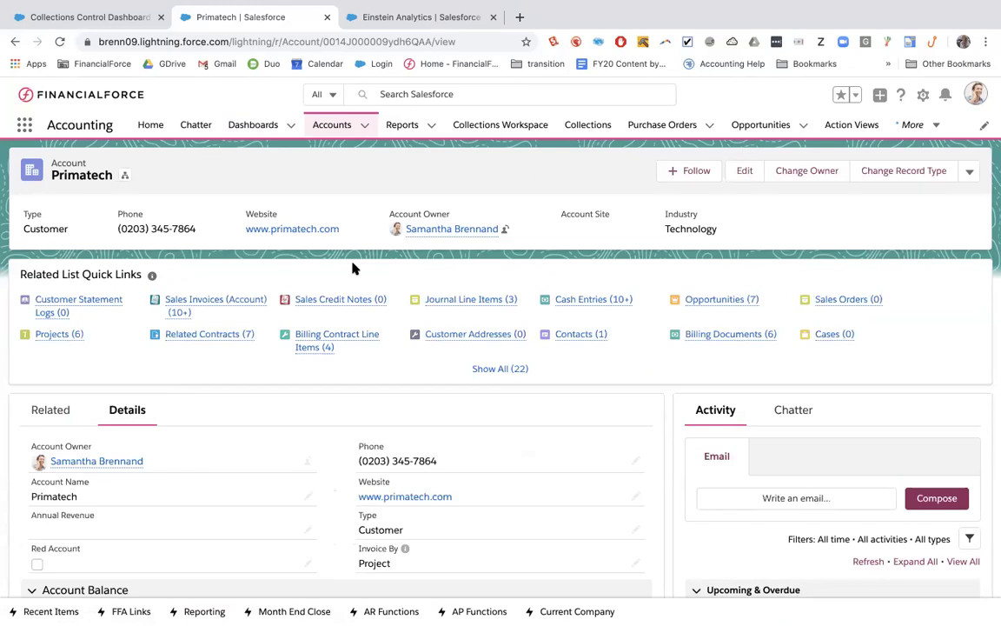
{"action": "scroll", "coordinate": [352, 268], "scroll_direction": "down", "scroll_amount": 5}
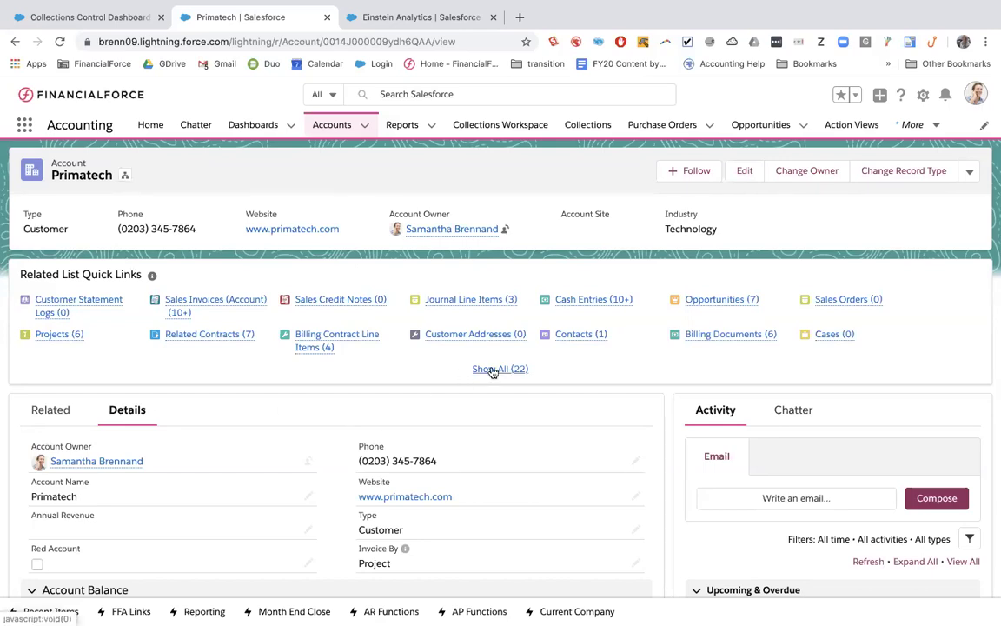
Examine the Primatech account's related sales invoices, opportunities, projects and contracts.
{"action": "left_click", "coordinate": [50, 410]}
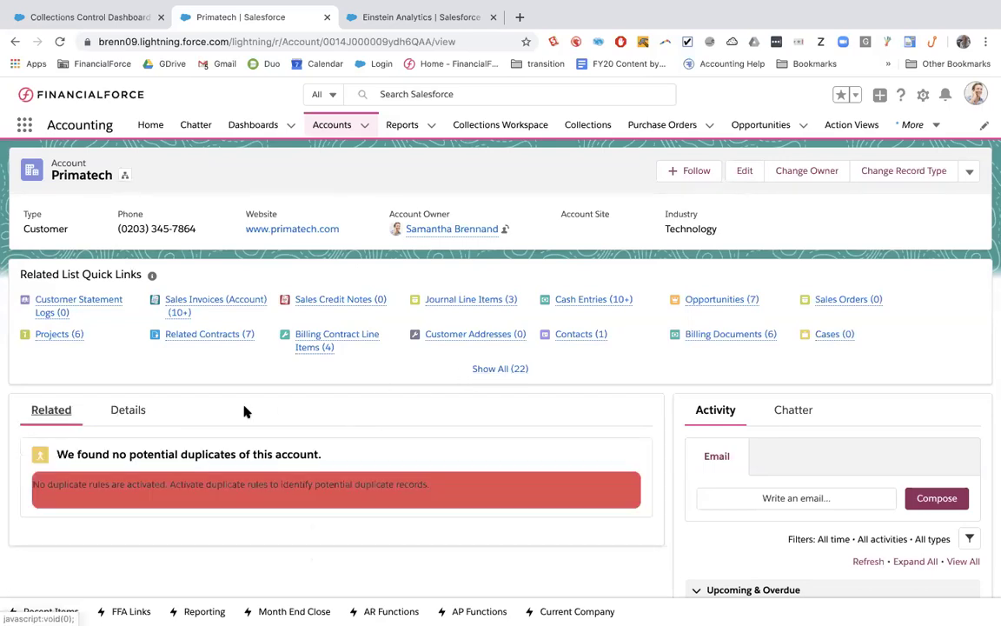
{"action": "scroll", "coordinate": [261, 391], "scroll_direction": "down", "scroll_amount": 1}
{"action": "scroll", "coordinate": [297, 419], "scroll_direction": "down", "scroll_amount": 3}
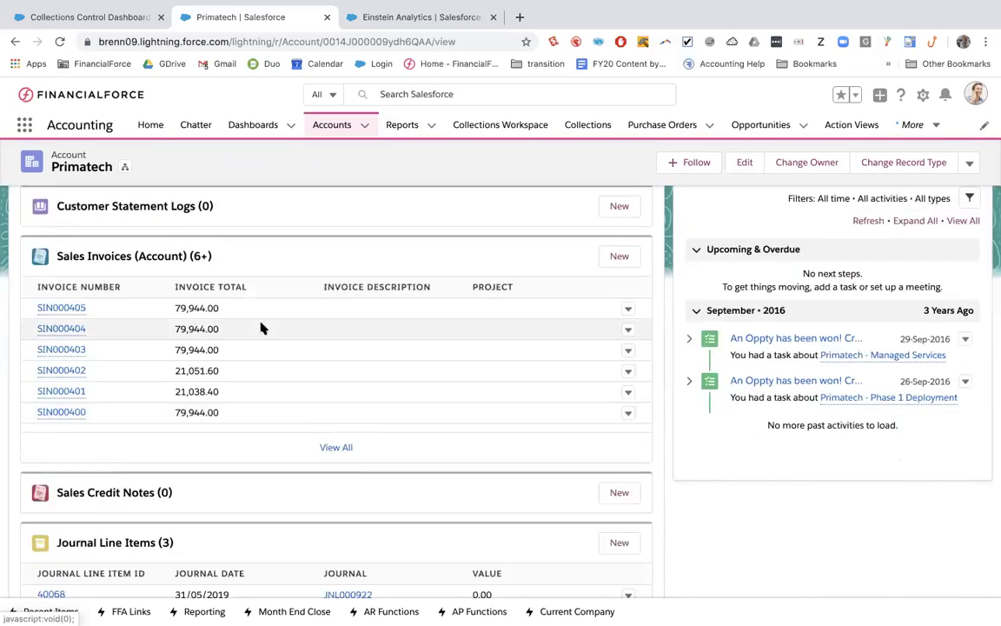
{"action": "scroll", "coordinate": [261, 328], "scroll_direction": "down", "scroll_amount": 4}
{"action": "scroll", "coordinate": [261, 329], "scroll_direction": "down", "scroll_amount": 5}
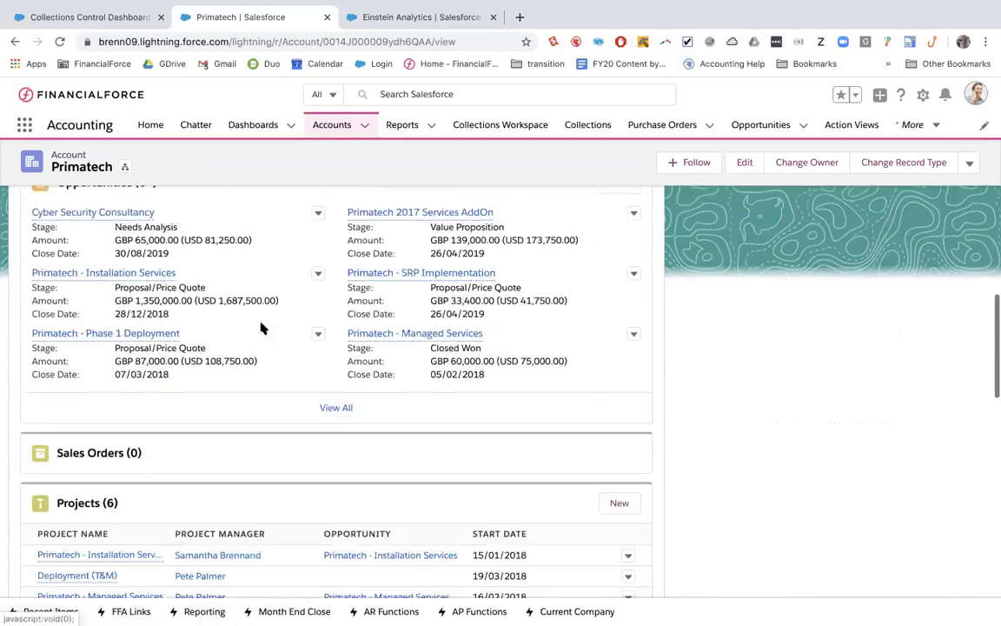
{"action": "scroll", "coordinate": [260, 328], "scroll_direction": "down", "scroll_amount": 2}
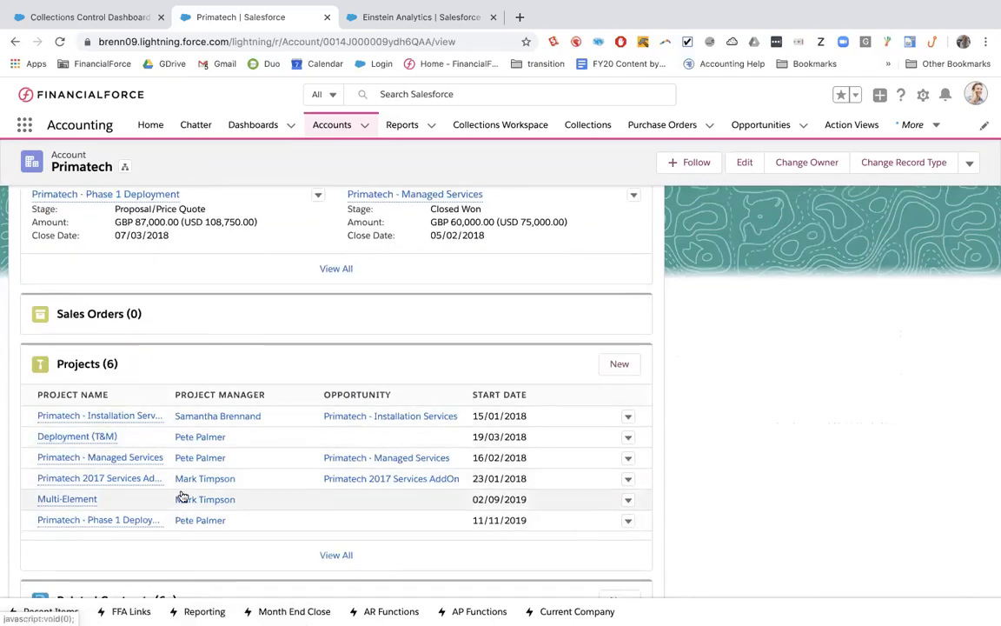
{"action": "scroll", "coordinate": [182, 495], "scroll_direction": "down", "scroll_amount": 3}
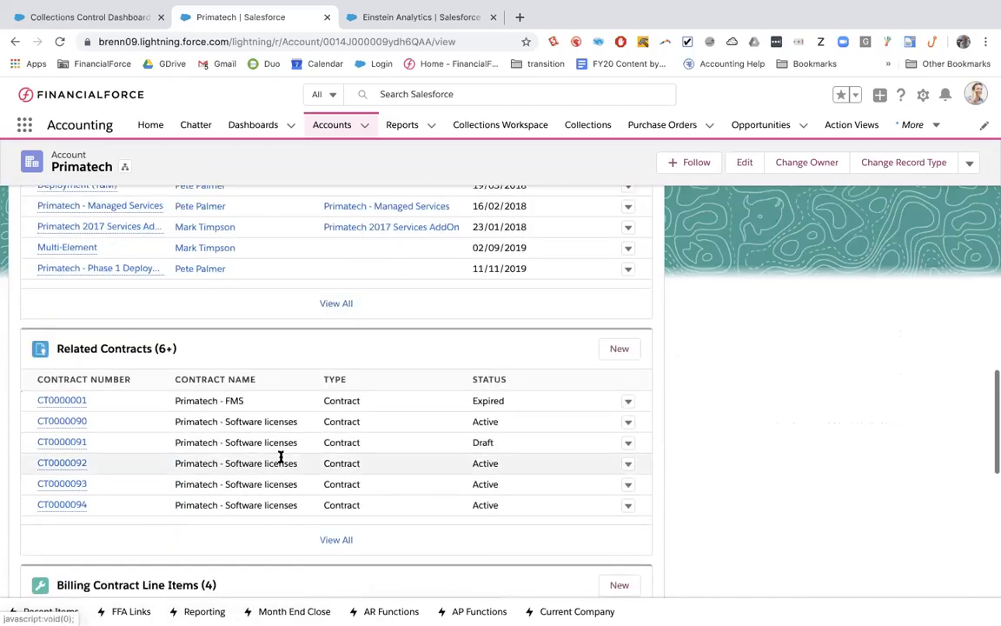
{"action": "scroll", "coordinate": [281, 458], "scroll_direction": "down", "scroll_amount": 1}
{"action": "scroll", "coordinate": [281, 461], "scroll_direction": "up", "scroll_amount": 2}
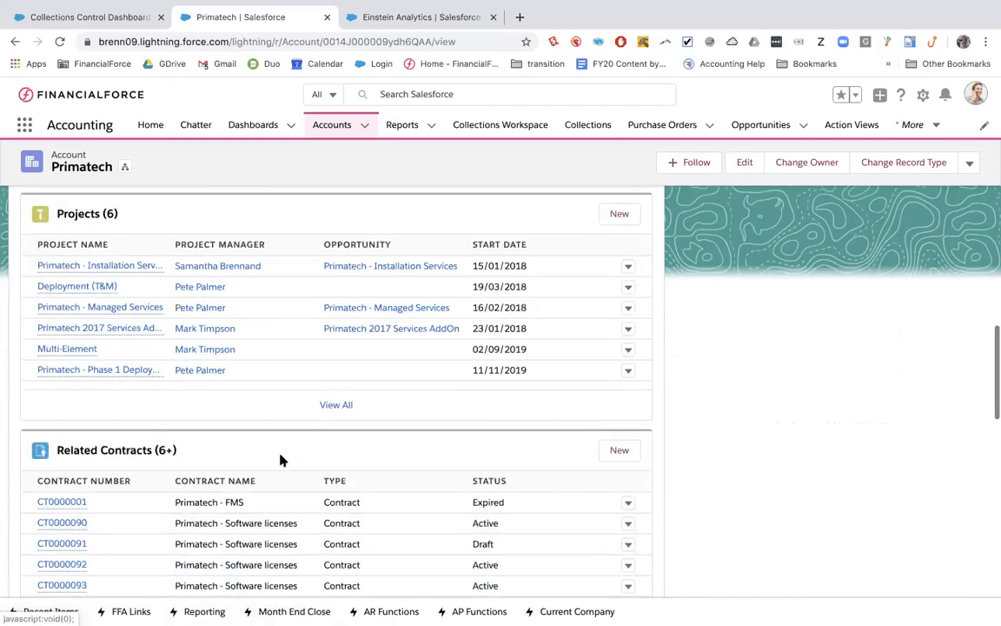
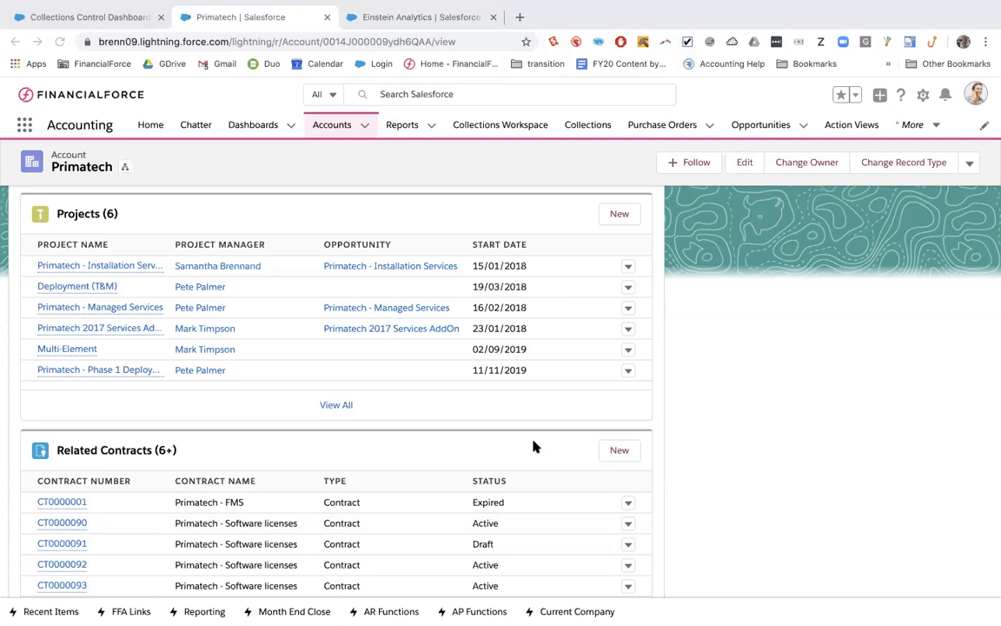
Check the Current Company display for the selected company and close it.
{"action": "left_click", "coordinate": [569, 611]}
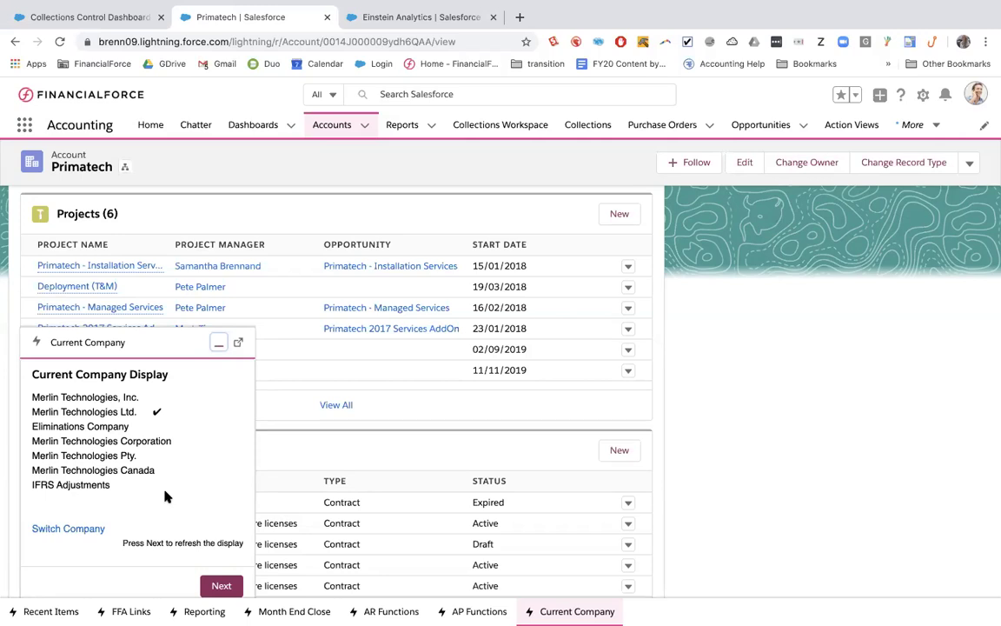
{"action": "left_click", "coordinate": [217, 344]}
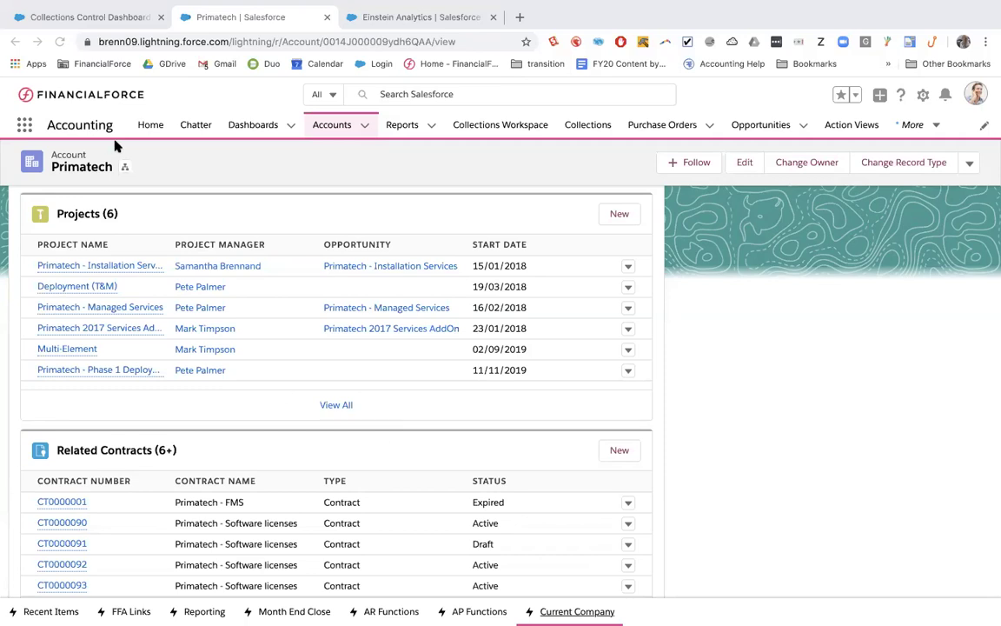
Go through the home page to the All Sales Invoices list and open sales invoice SIN000404.
{"action": "left_click", "coordinate": [149, 126]}
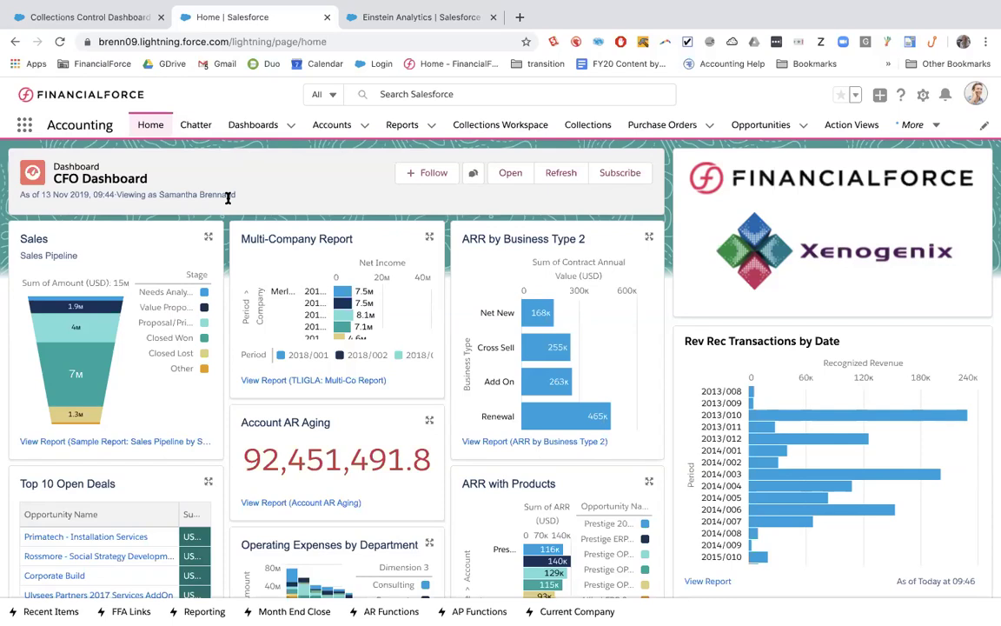
{"action": "left_click", "coordinate": [928, 126]}
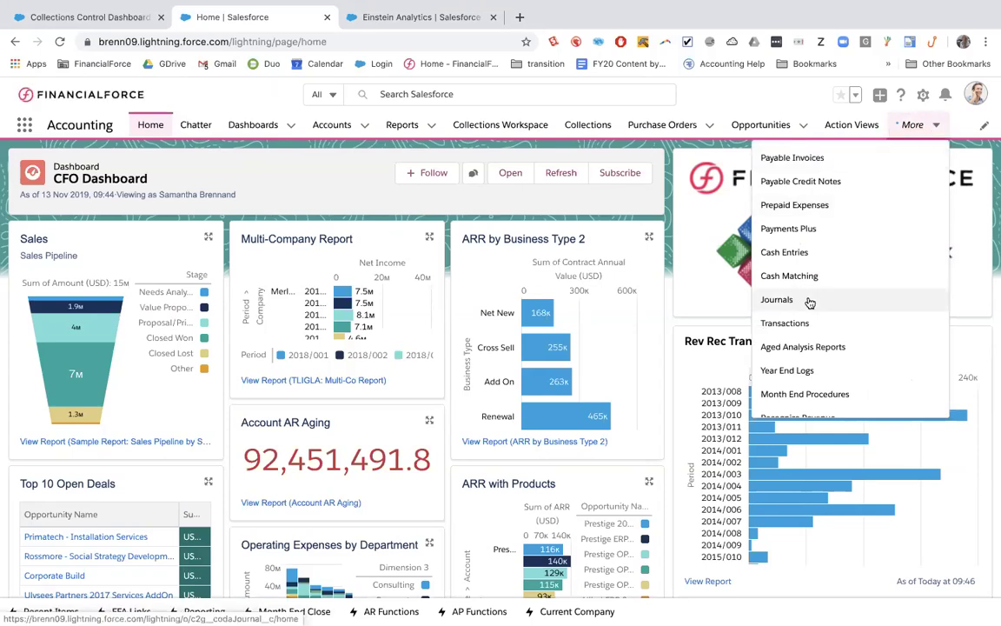
{"action": "scroll", "coordinate": [809, 299], "scroll_direction": "up", "scroll_amount": 3}
{"action": "left_click", "coordinate": [791, 224]}
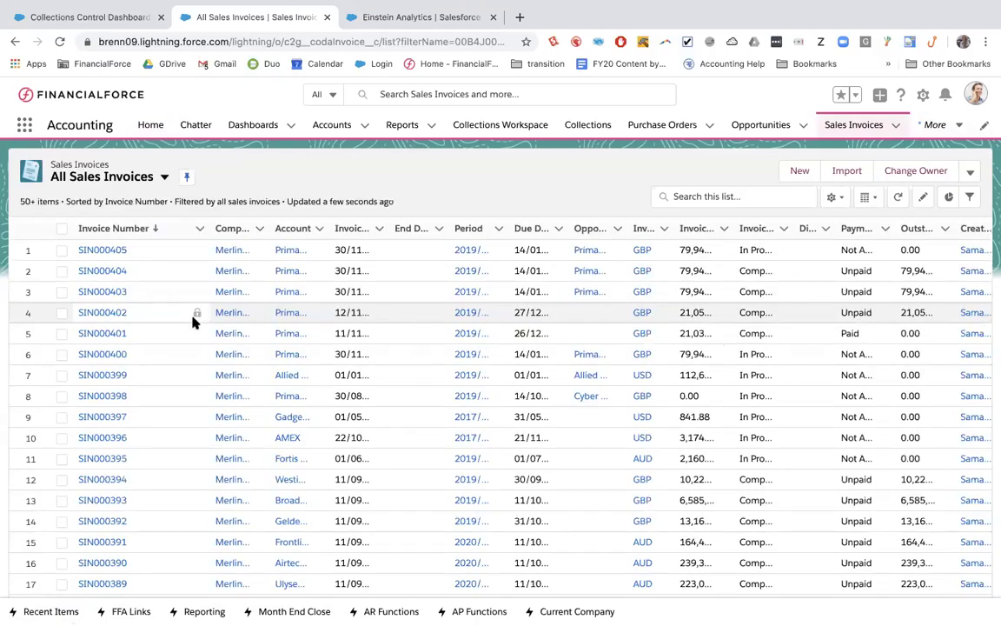
{"action": "left_click", "coordinate": [116, 273]}
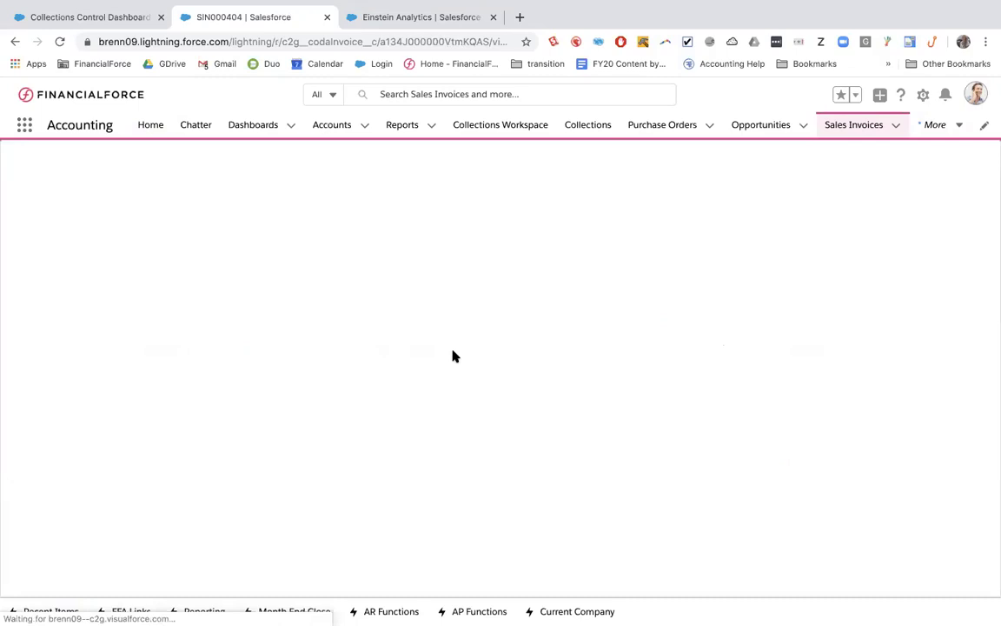